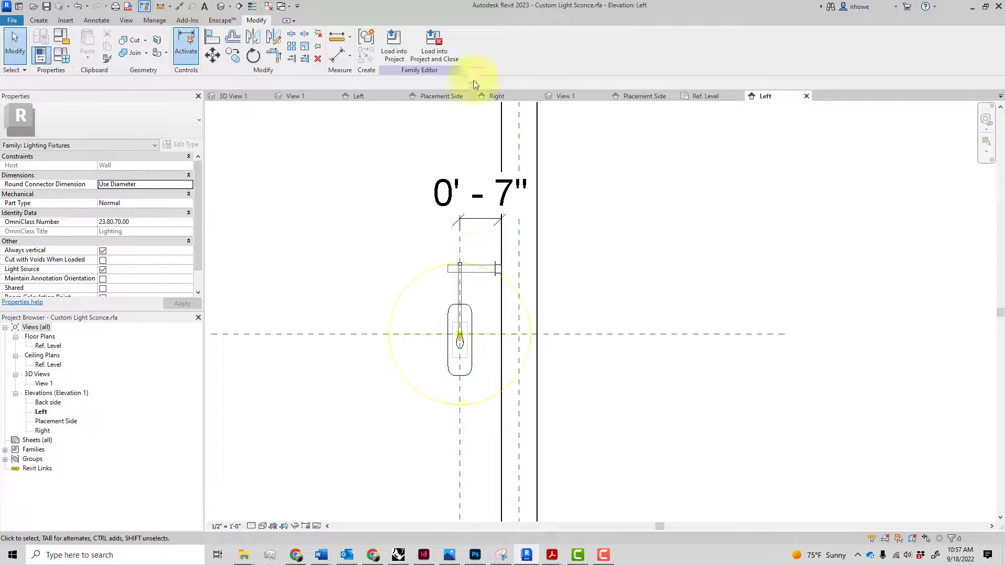
- Load the Custom Light Sconce family into Test Room.rvt and place one instance on the masonry wall in the 3D view
click(392, 55)
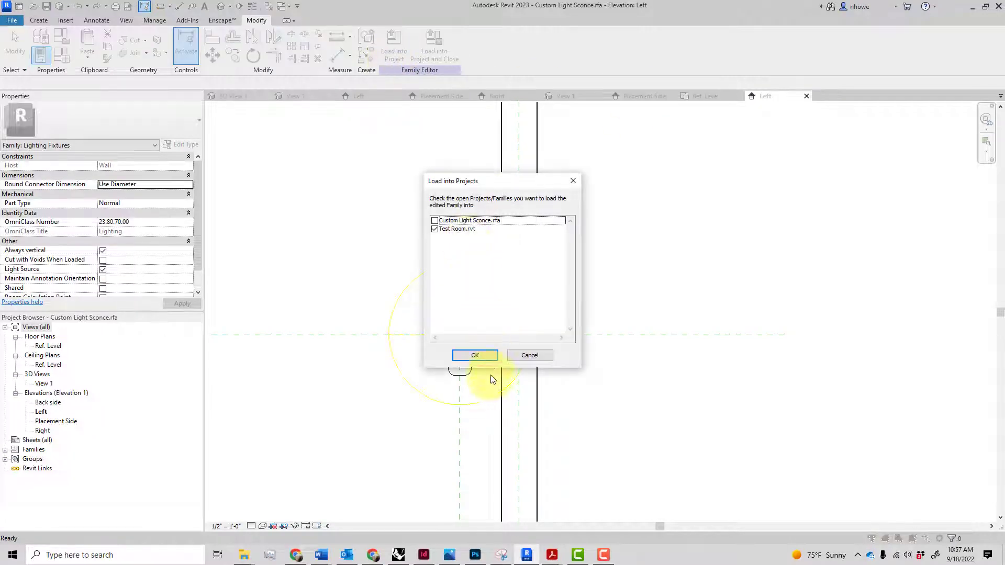
click(473, 356)
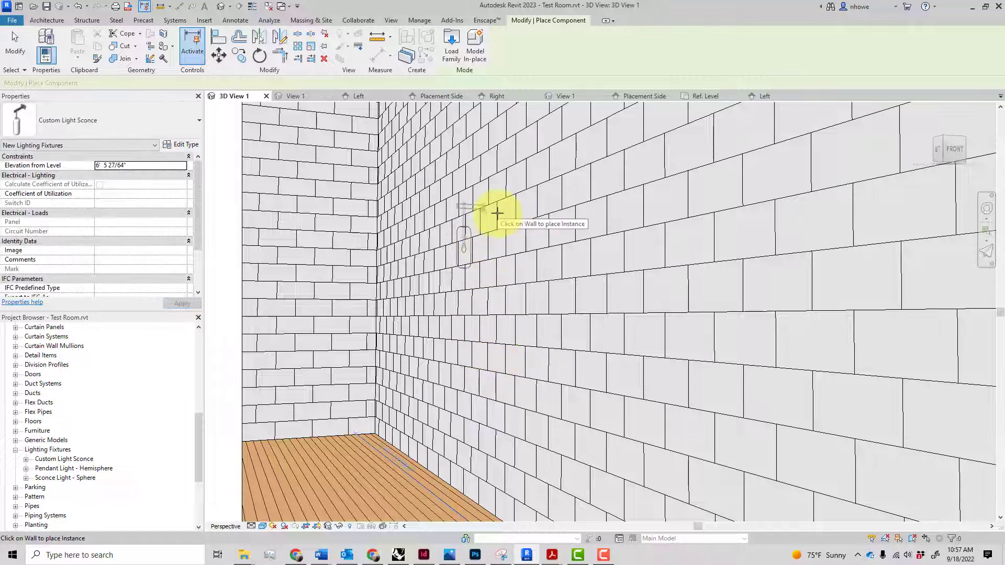
click(496, 265)
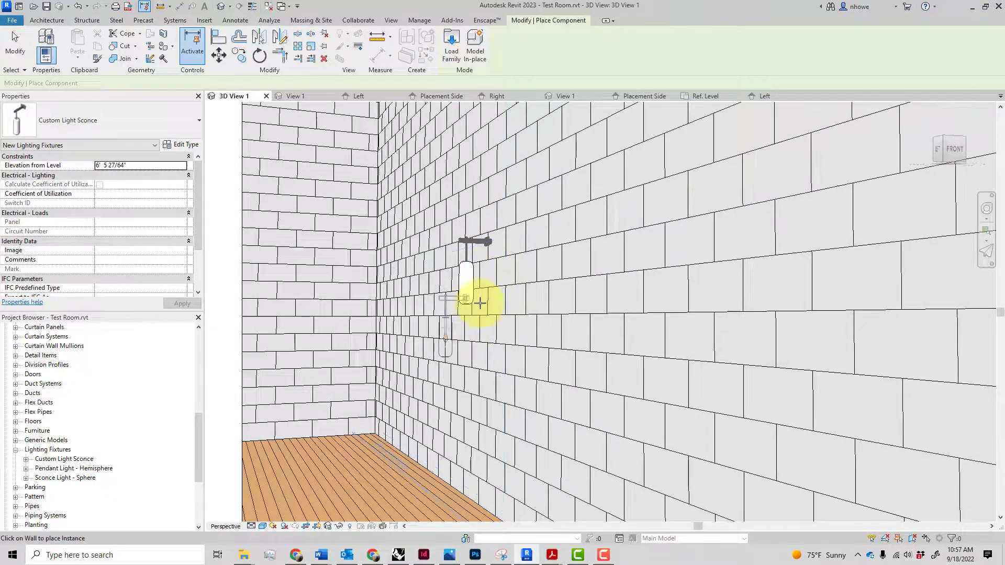
key(Escape)
key(Escape)
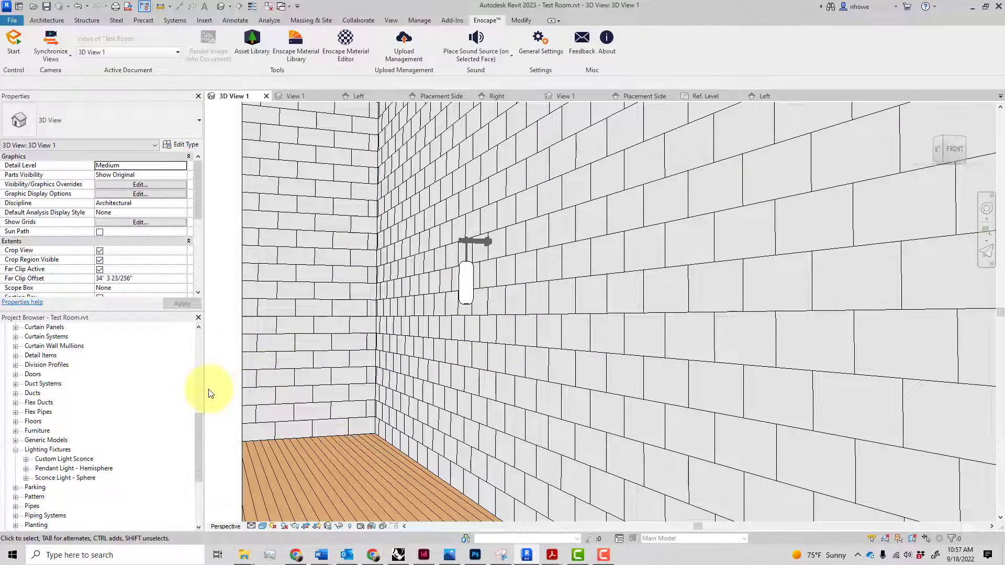
- Start the Enscape rendering of the test room from the 3D view with the placed sconce
scroll(206, 393, down, 2)
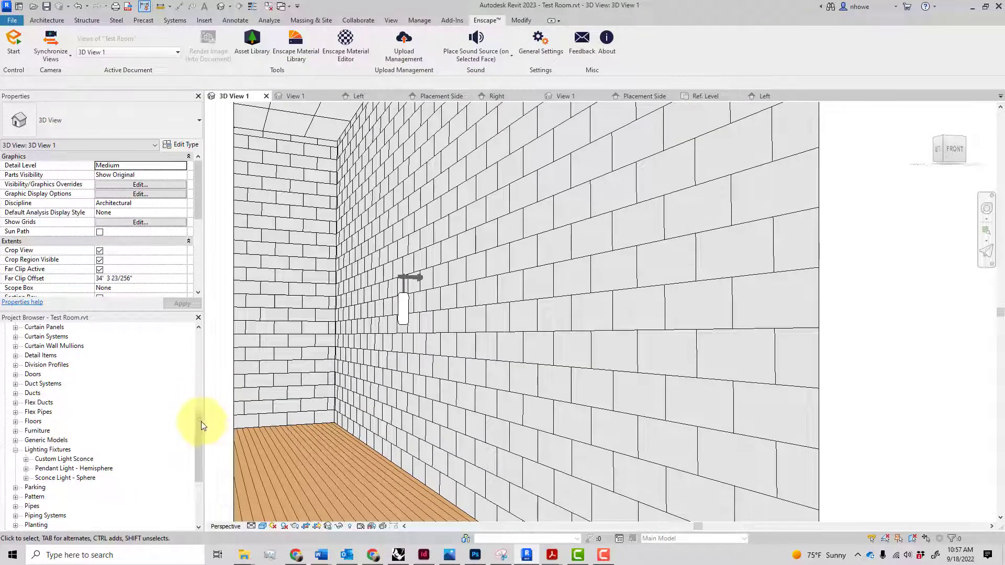
scroll(121, 350, up, 1)
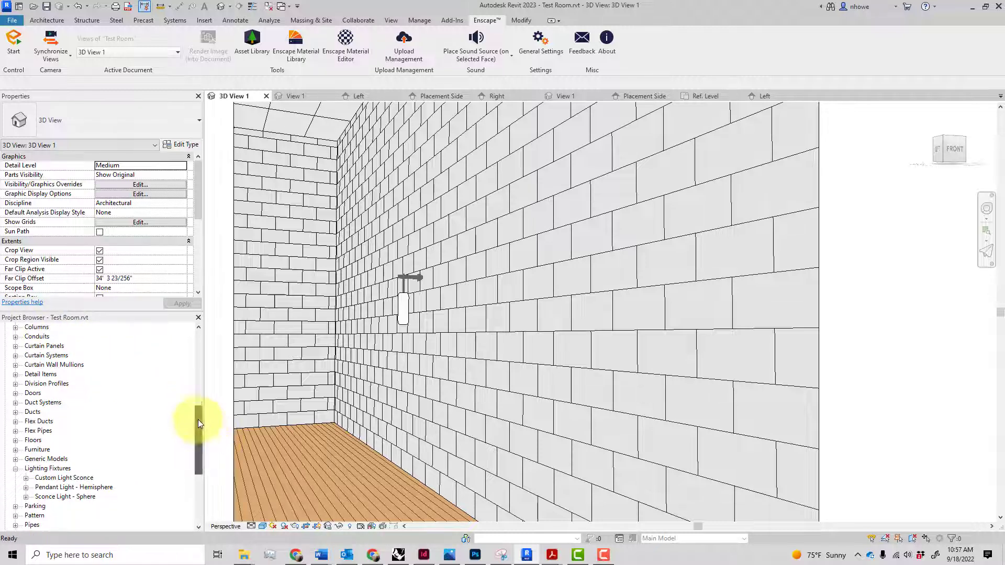
drag(198, 419, 199, 450)
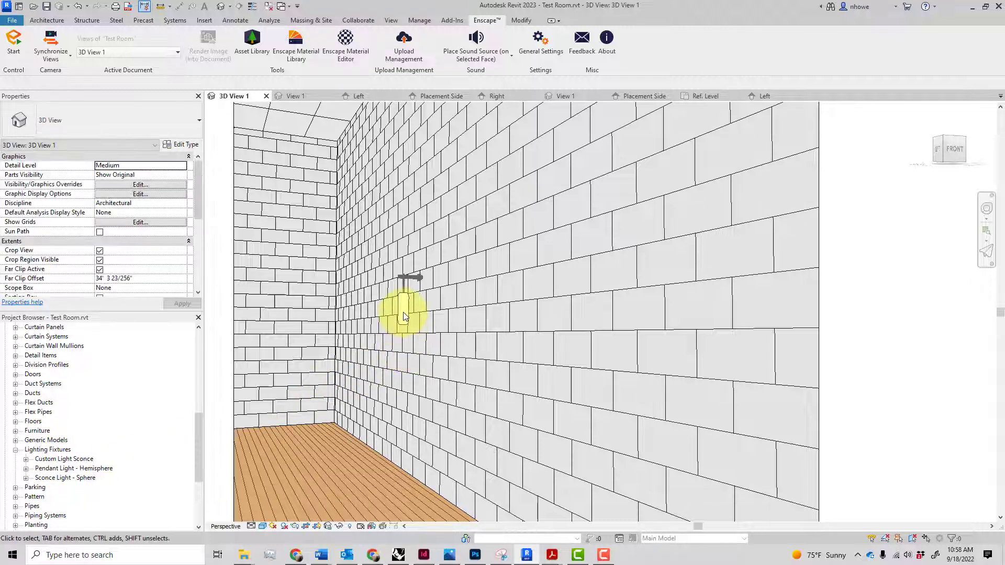
scroll(417, 289, up, 1)
scroll(417, 290, up, 1)
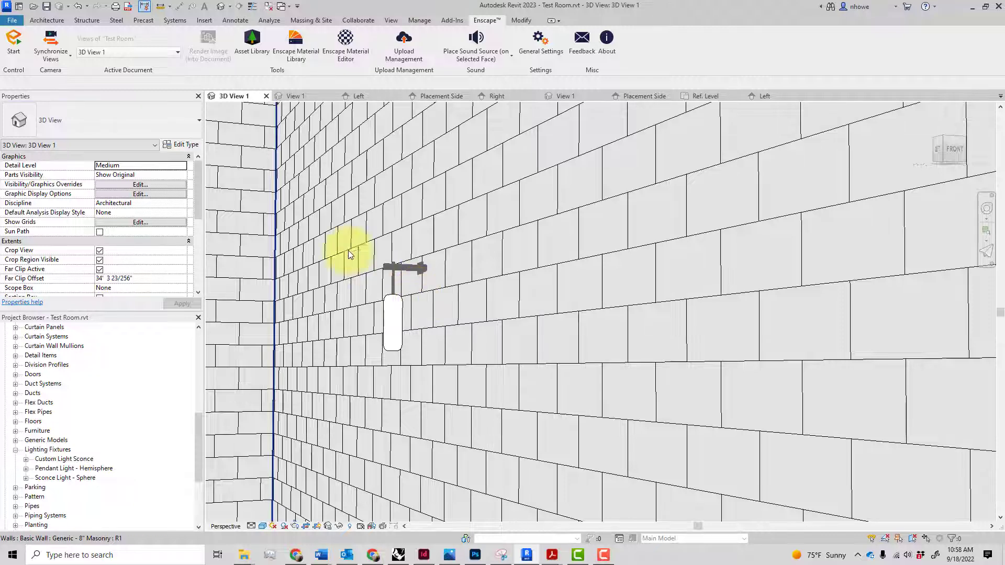
click(14, 42)
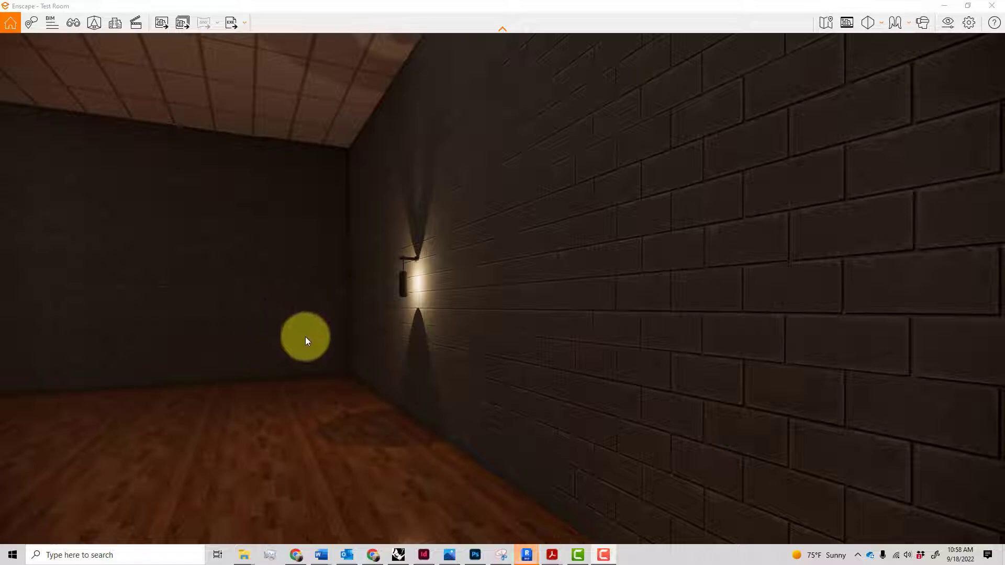
- Examine the rendered sconce up close, including its materials and the light and shadows on the wall, and close the rendering
scroll(399, 305, up, 4)
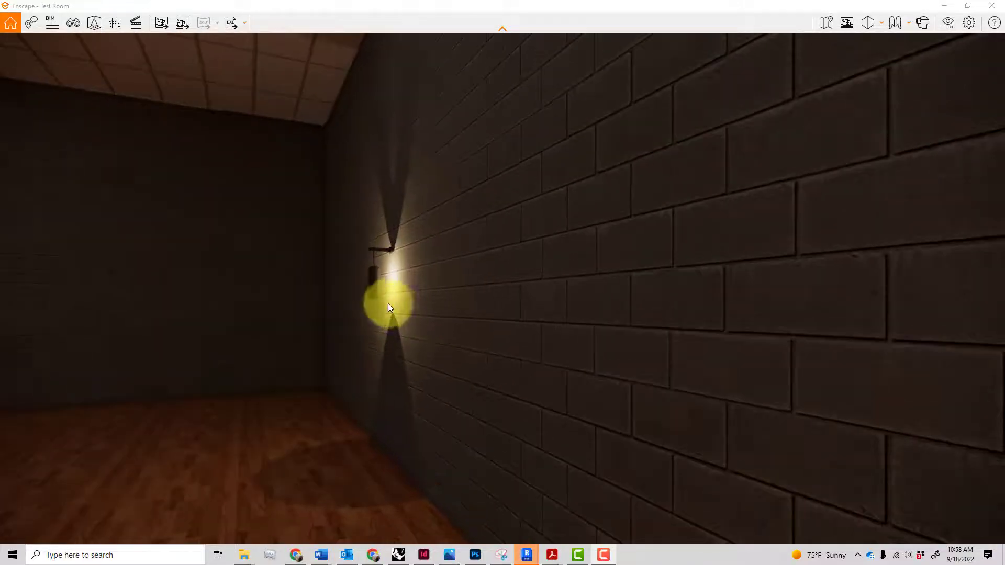
middle_drag(393, 328, 396, 330)
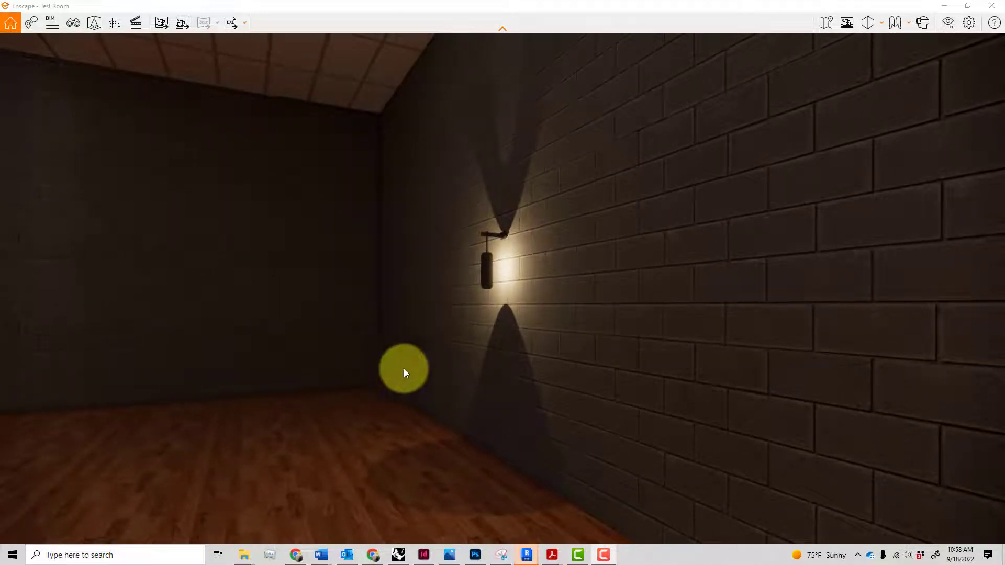
scroll(481, 300, up, 1)
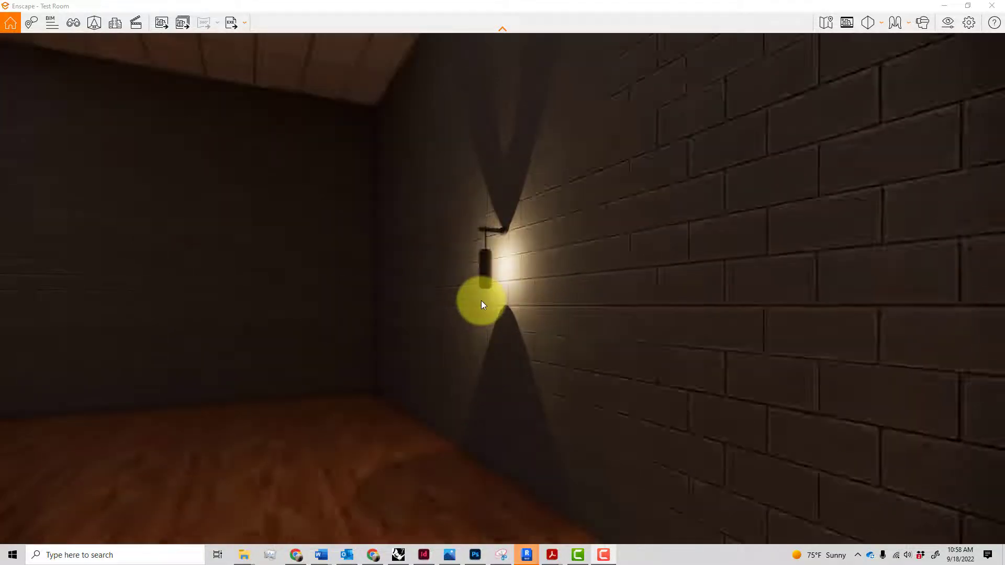
scroll(481, 300, up, 2)
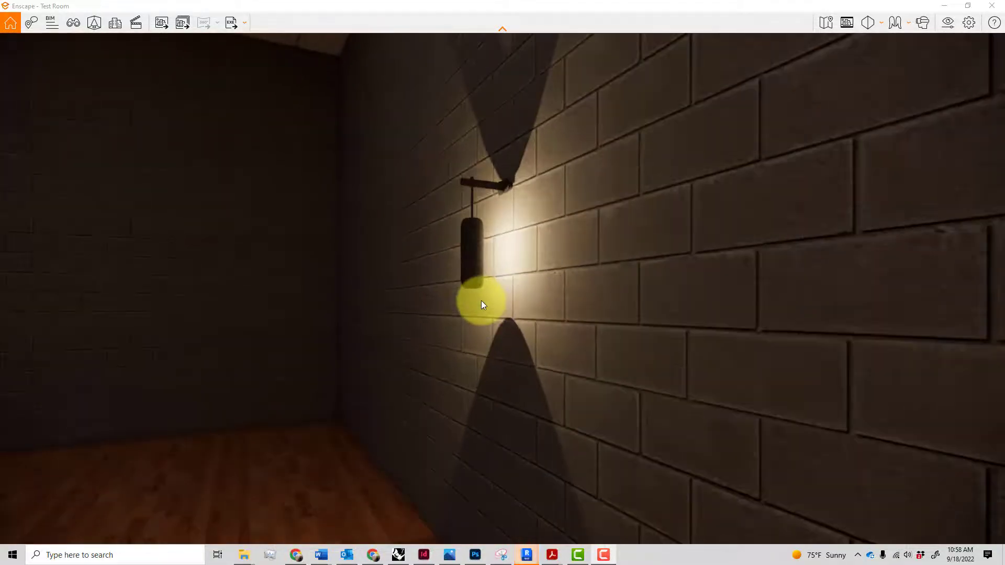
middle_drag(449, 252, 461, 273)
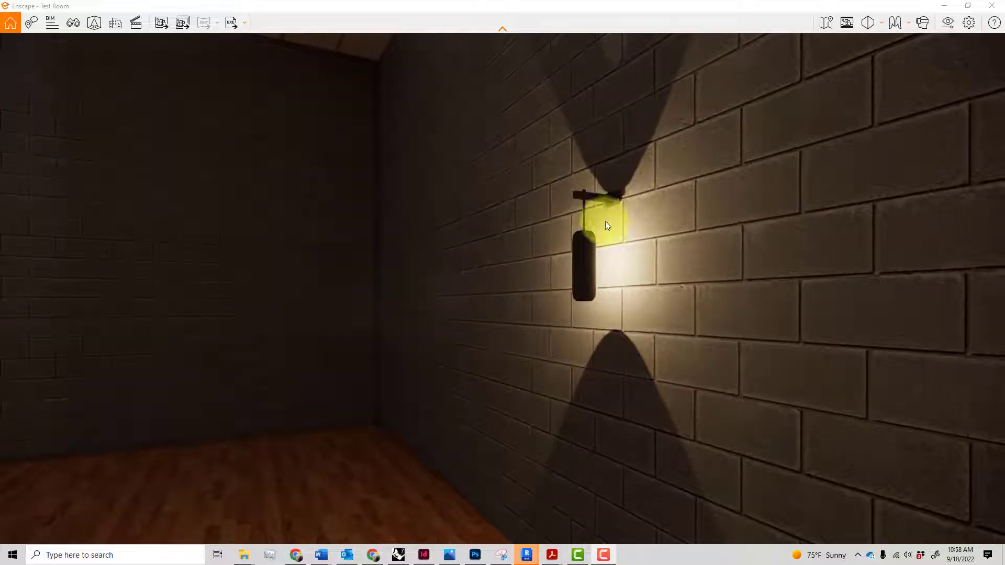
scroll(589, 260, up, 2)
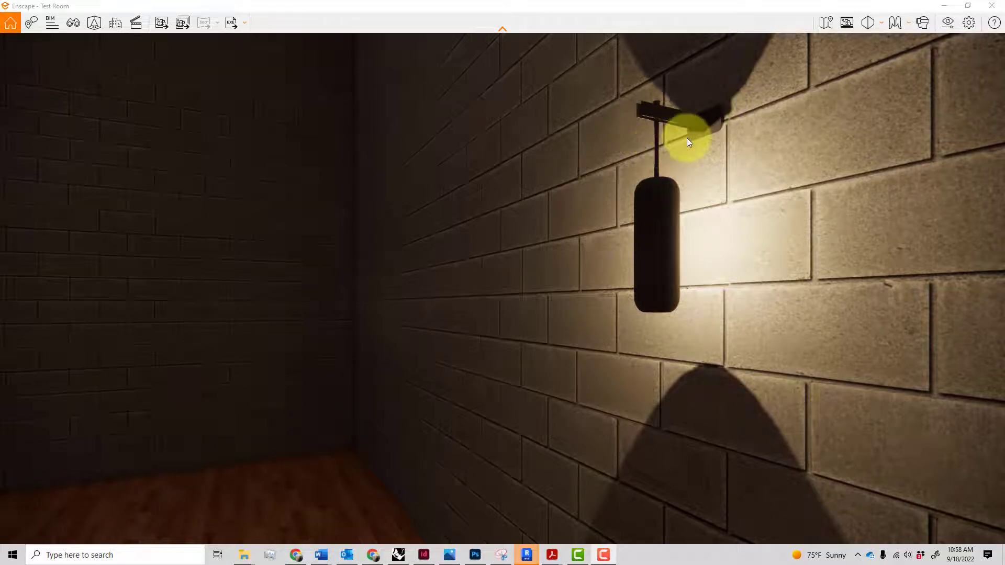
scroll(686, 137, down, 2)
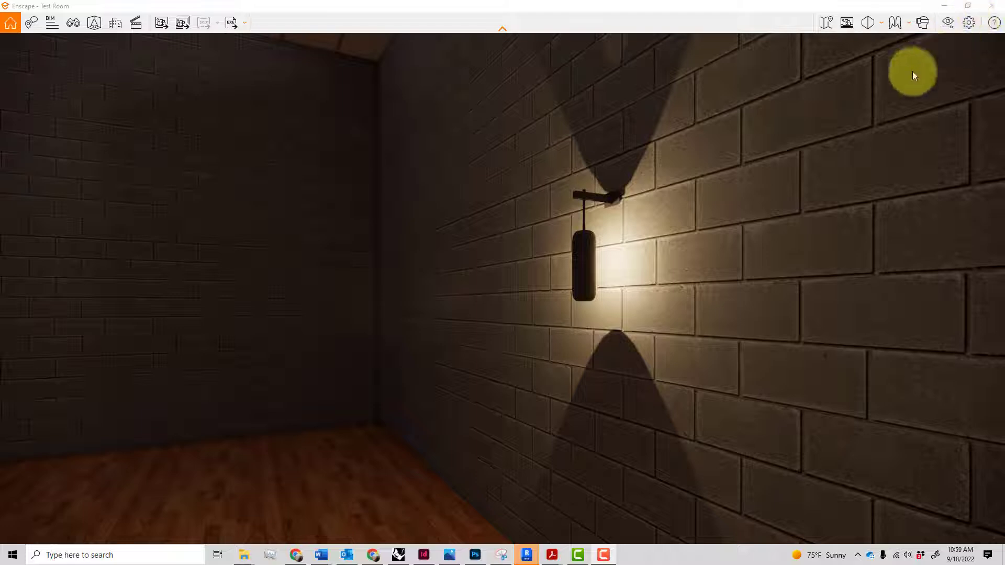
click(992, 6)
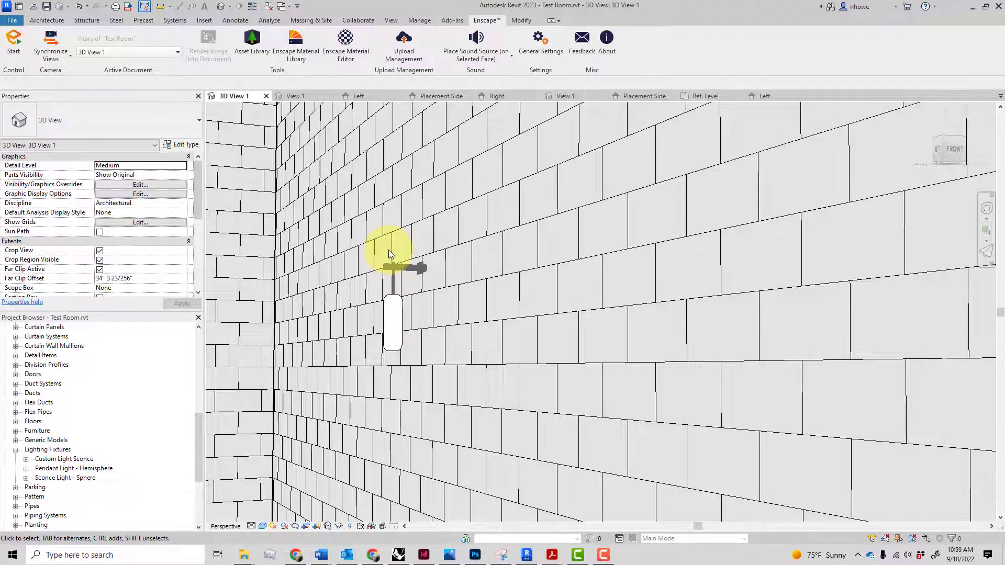
- Select the placed sconce and review its type properties without changing anything
scroll(388, 254, up, 2)
scroll(388, 254, down, 1)
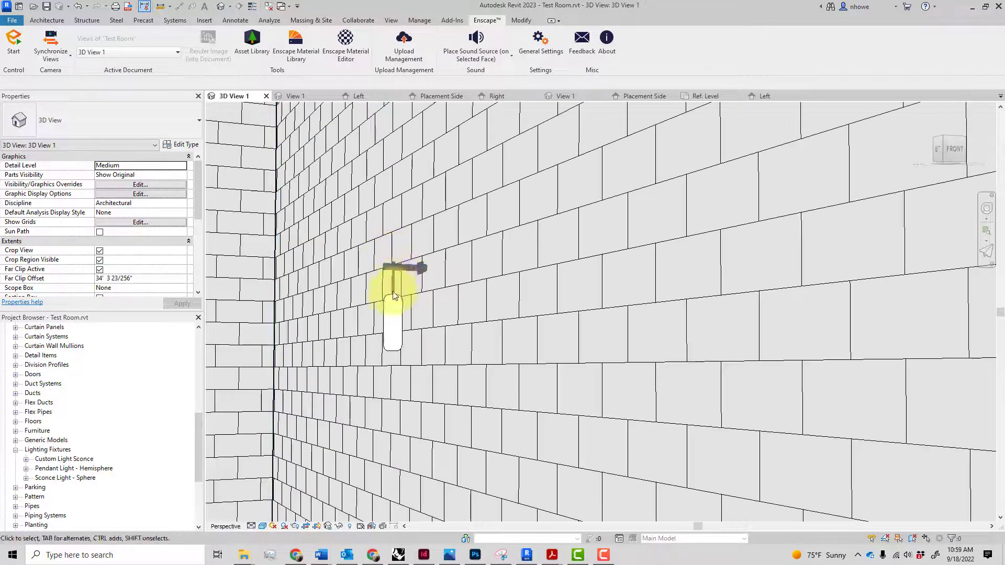
click(393, 305)
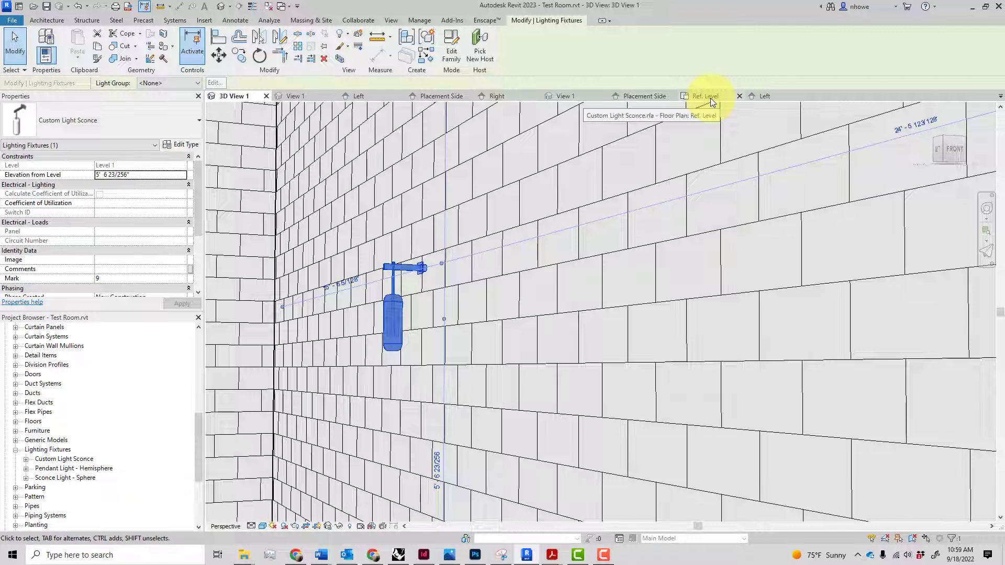
click(194, 148)
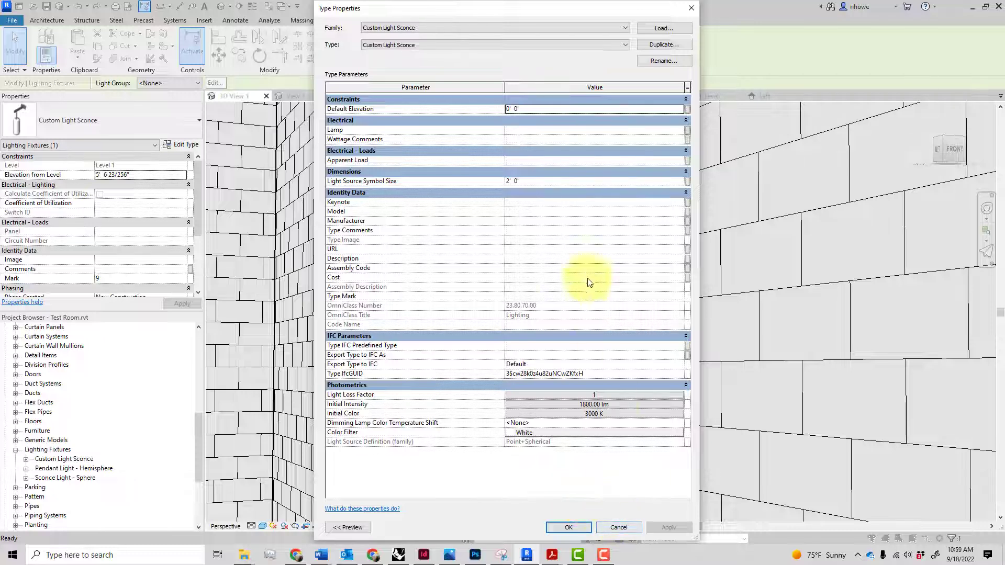
click(613, 523)
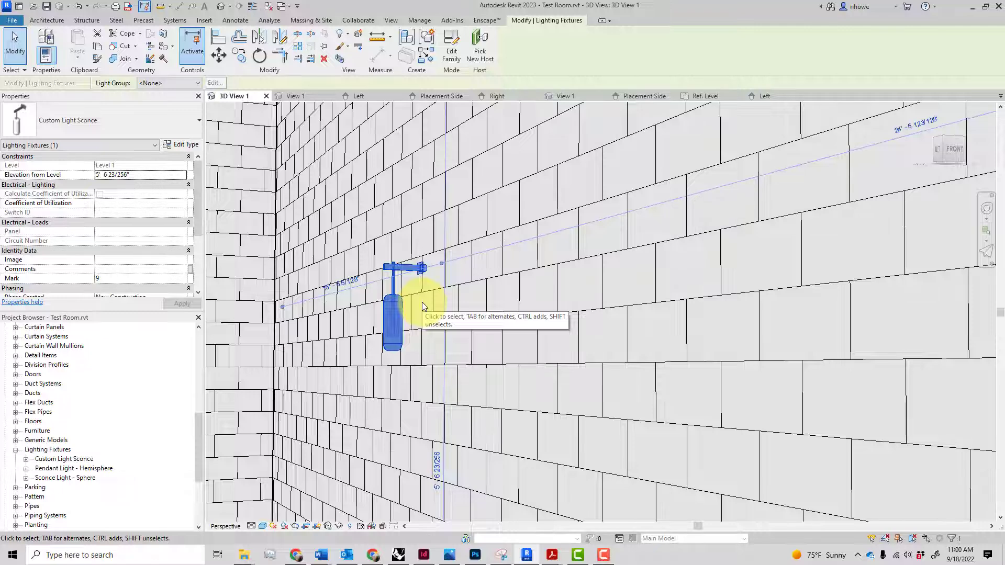
- Open the Object Styles for imported objects from the 3D view's Visibility/Graphic Overrides
key(v)
key(g)
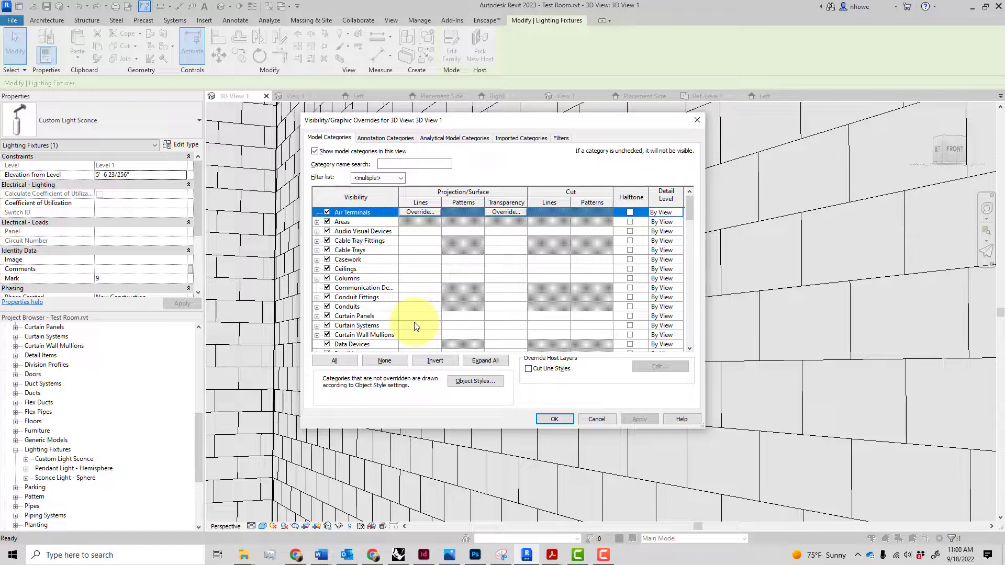
click(466, 383)
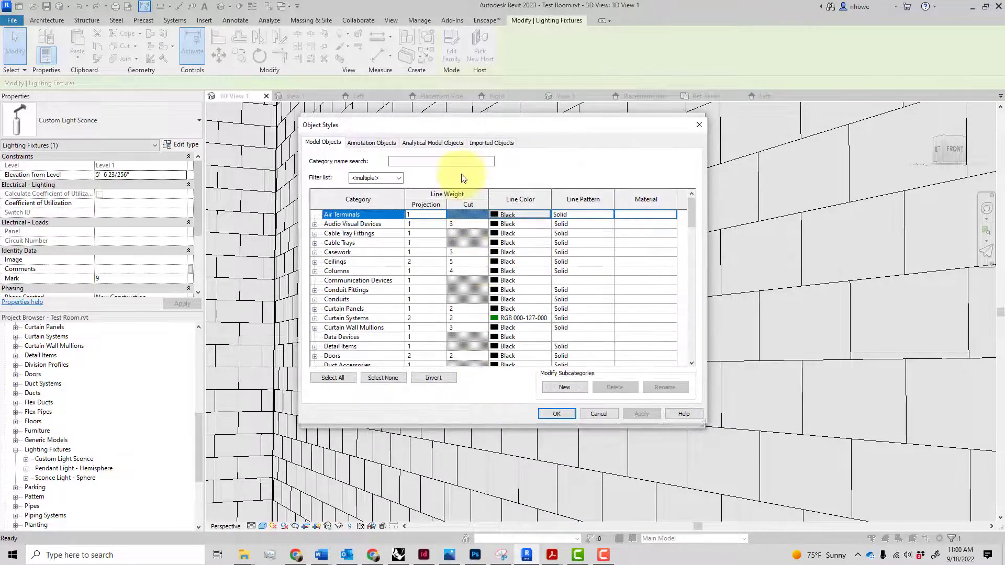
click(484, 147)
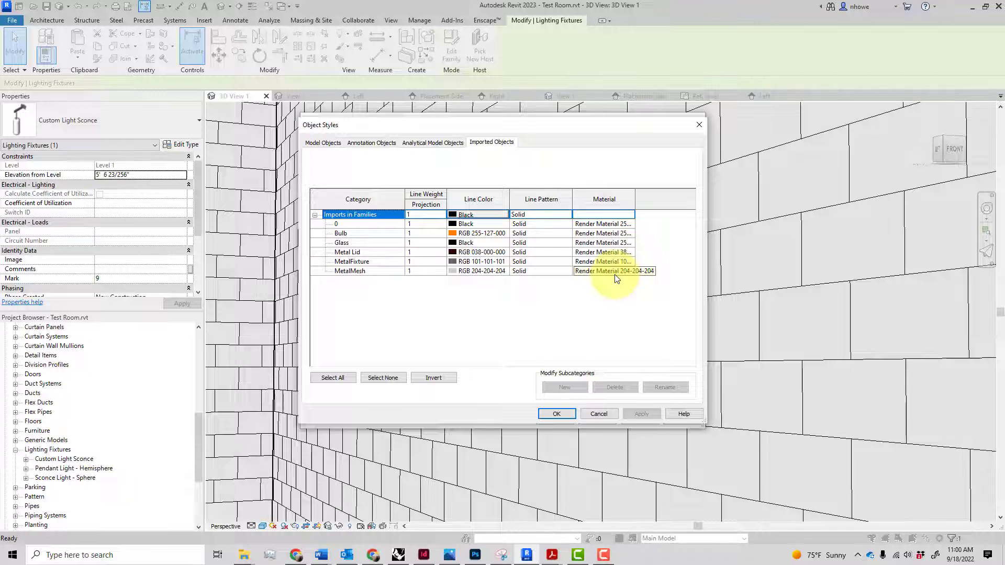
- Assign the material Glass, Clear Glazing to the Glass category under Imports in Families, searching the materials for "glass"
click(634, 243)
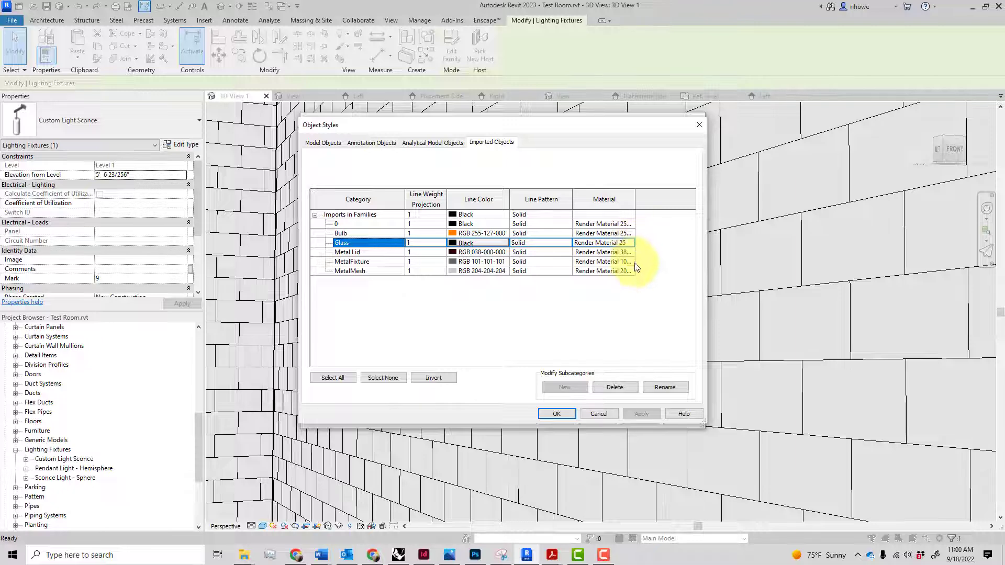
click(633, 243)
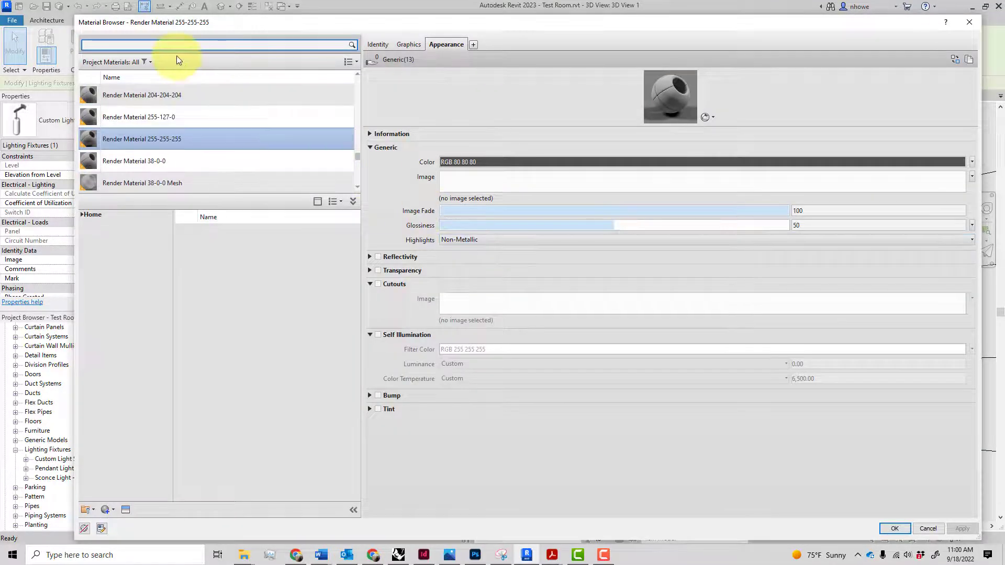
text(glass)
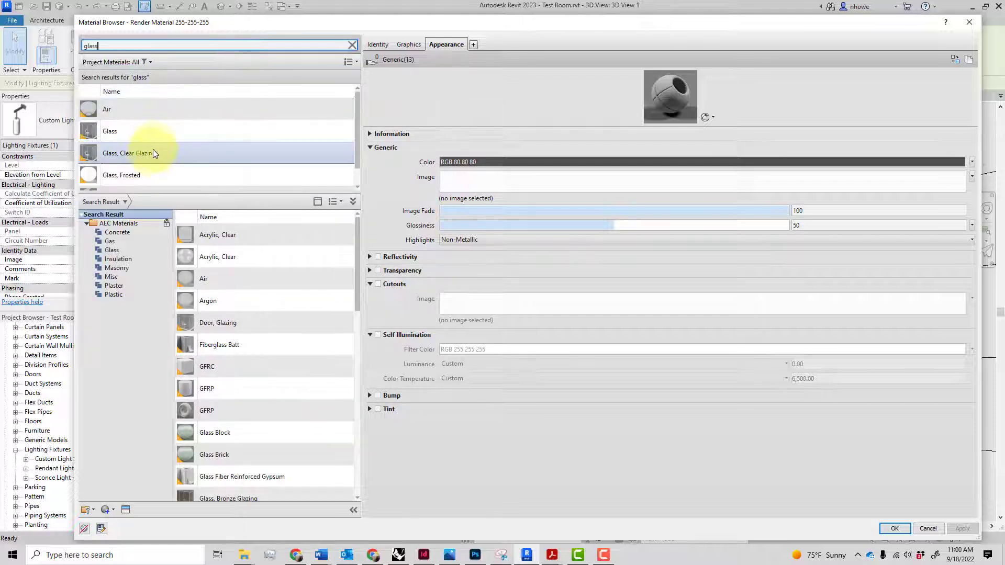
click(160, 151)
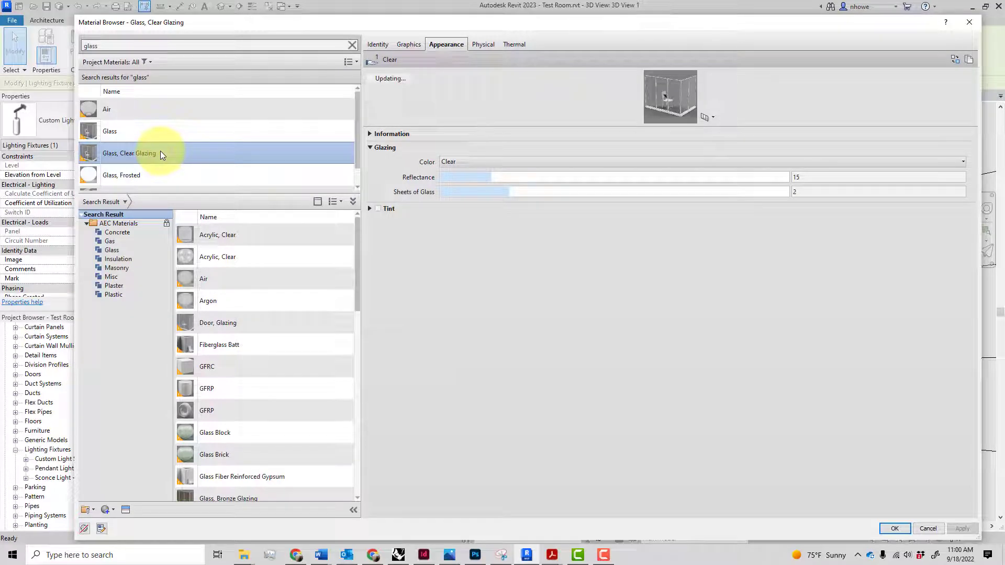
double_click(220, 154)
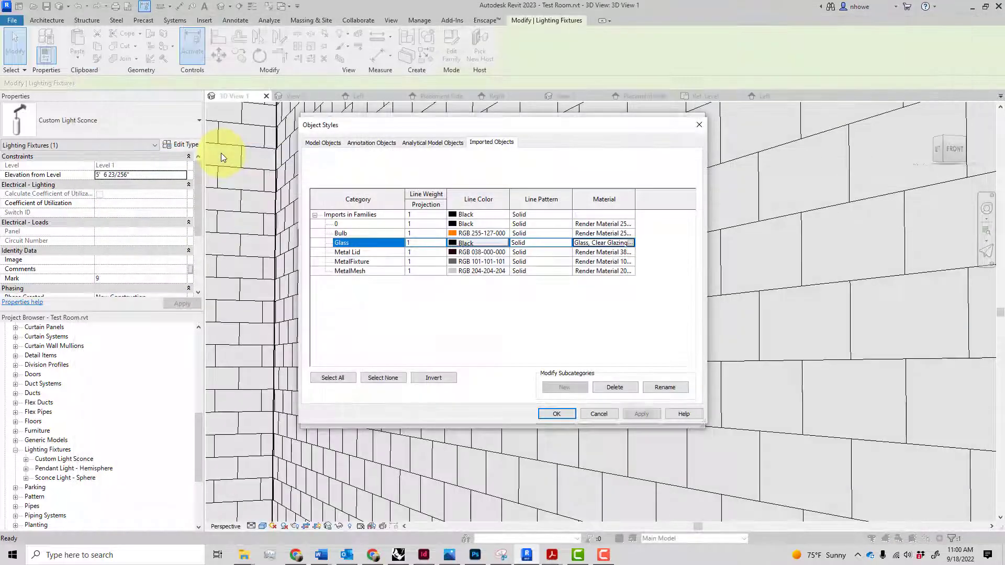
click(598, 241)
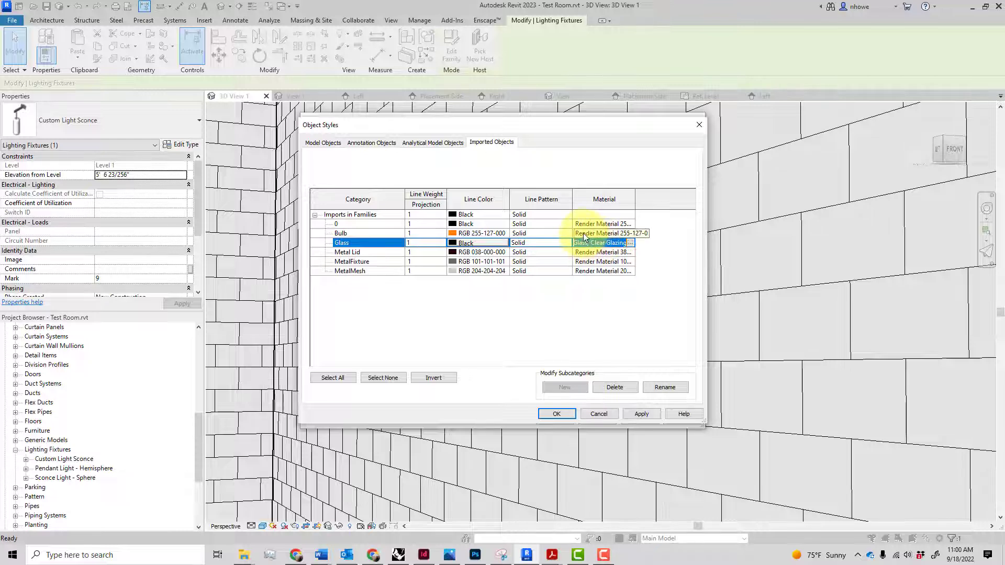
- Open the material selection for the MetalFixture import category and list the Metal materials of the AEC Materials library
click(583, 234)
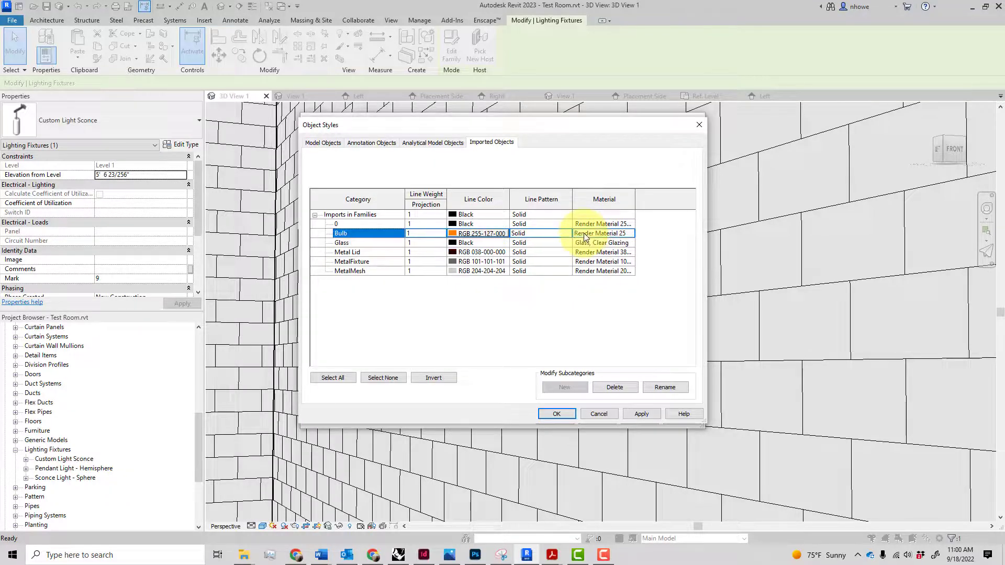
click(620, 262)
click(630, 265)
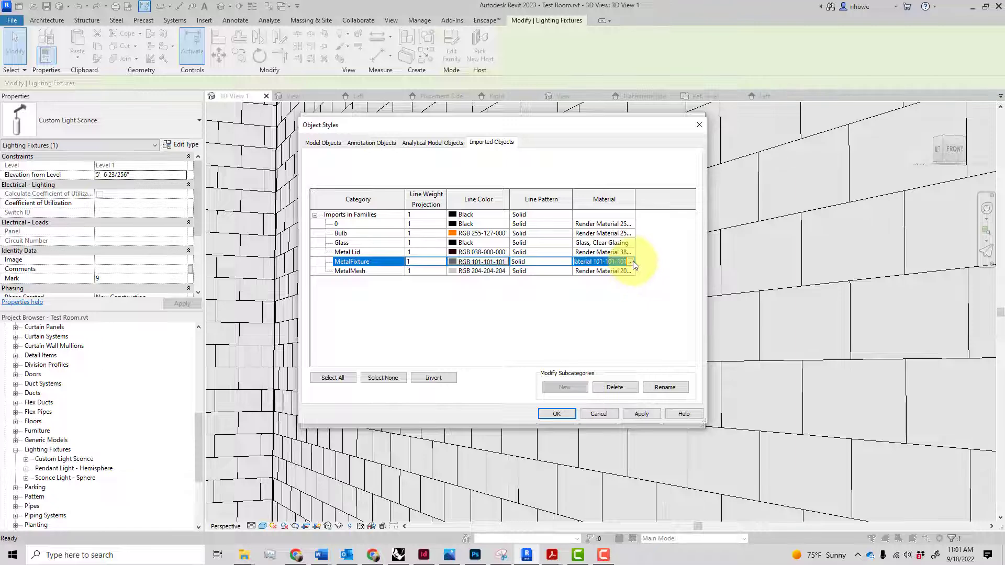
click(630, 261)
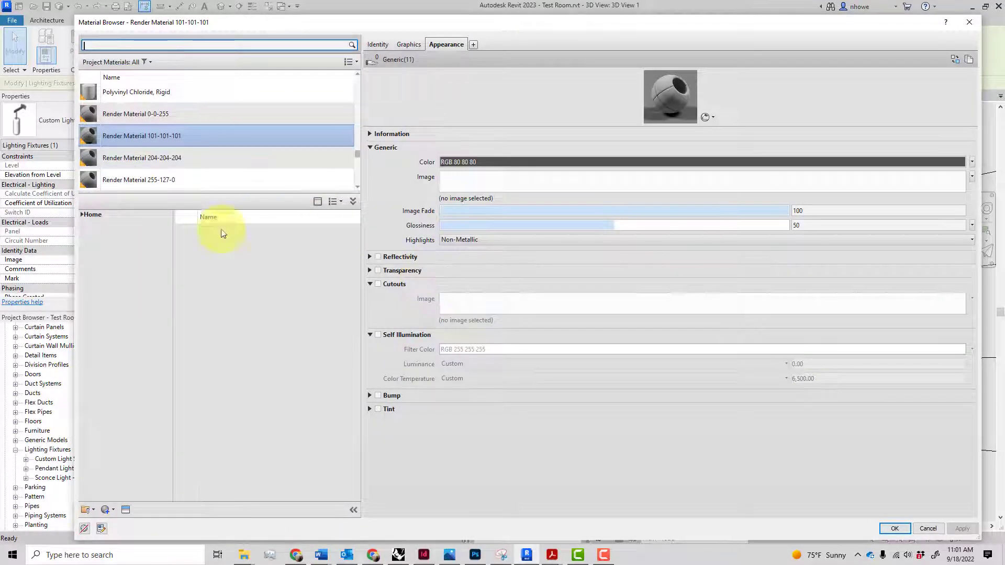
click(82, 214)
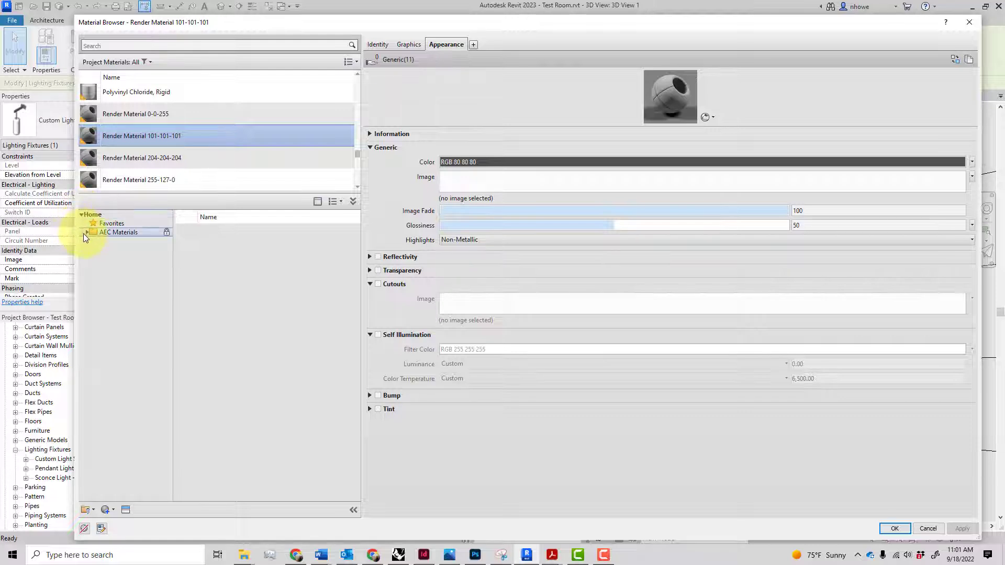
click(87, 232)
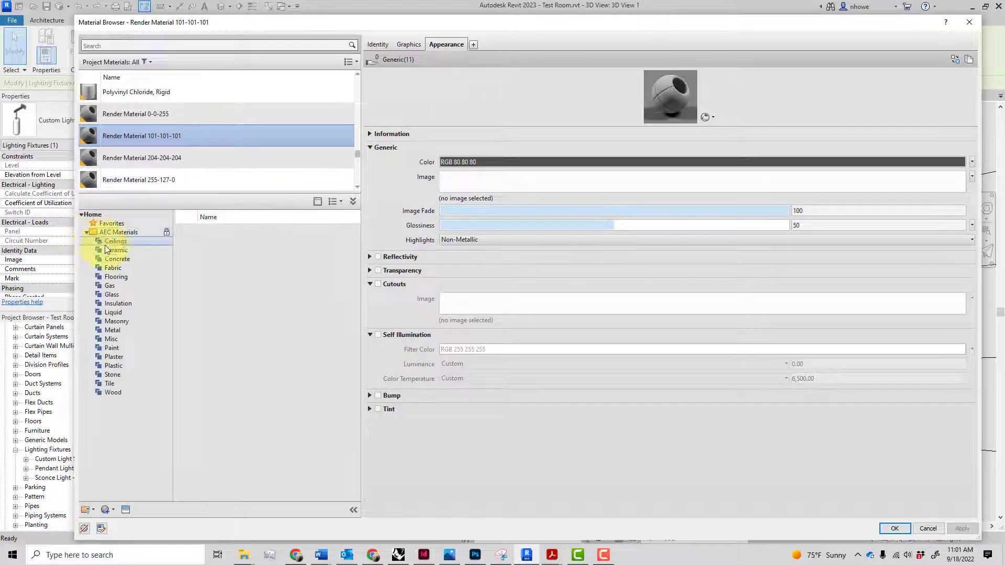
click(133, 329)
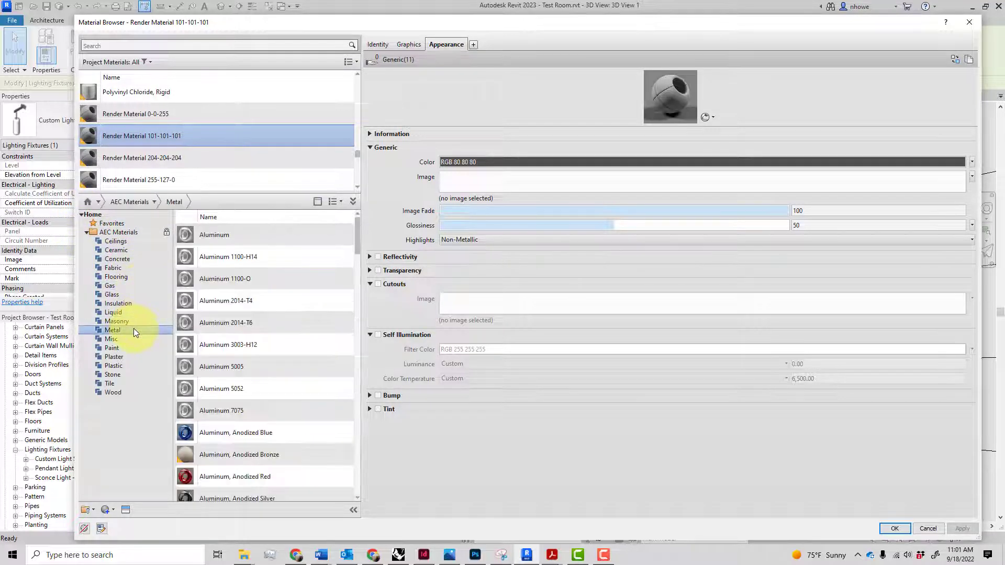
- Browse the Metal materials in the AEC Materials library for a finish that suits the fixture
scroll(239, 350, down, 5)
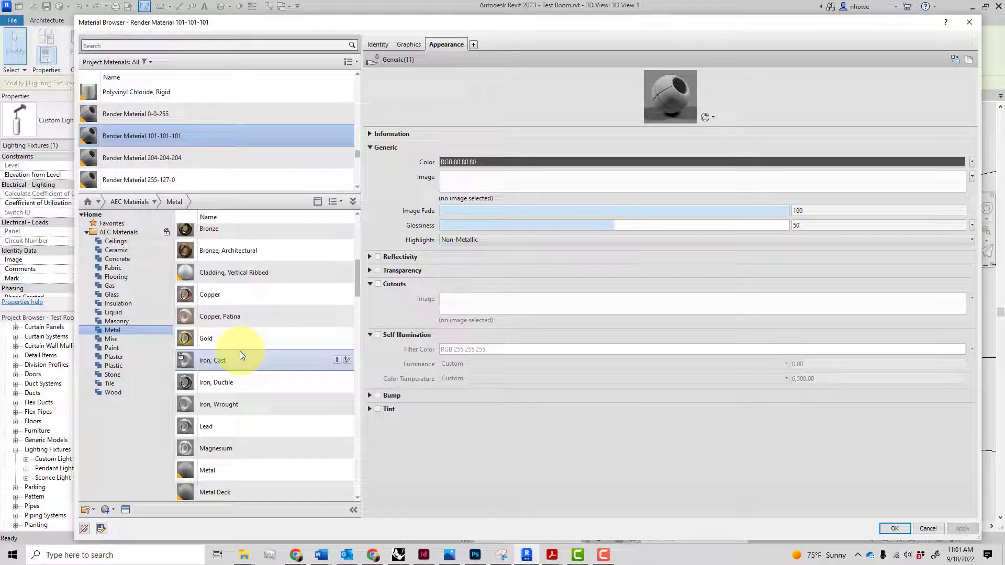
scroll(240, 350, down, 4)
scroll(240, 351, down, 7)
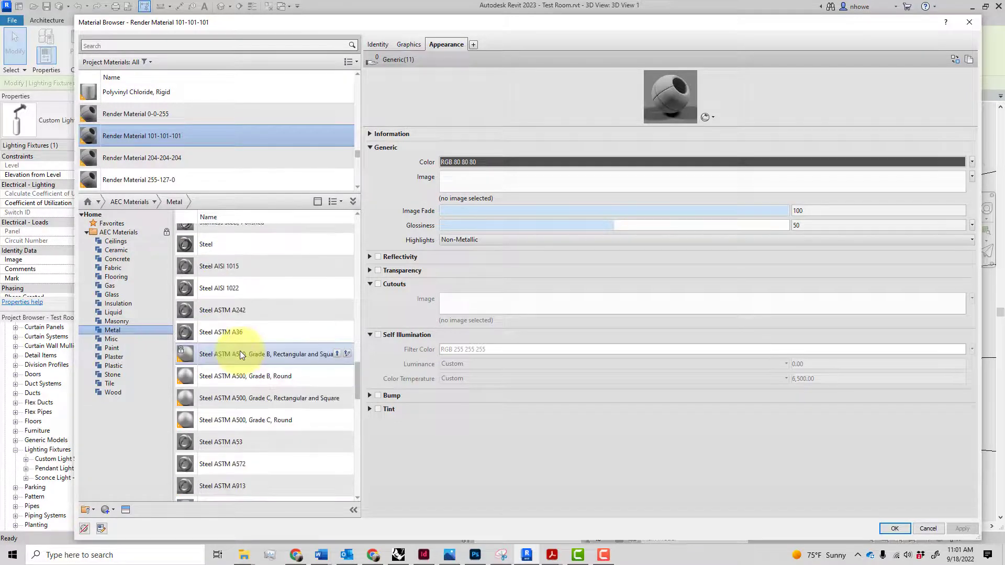
scroll(240, 350, down, 5)
scroll(240, 355, down, 3)
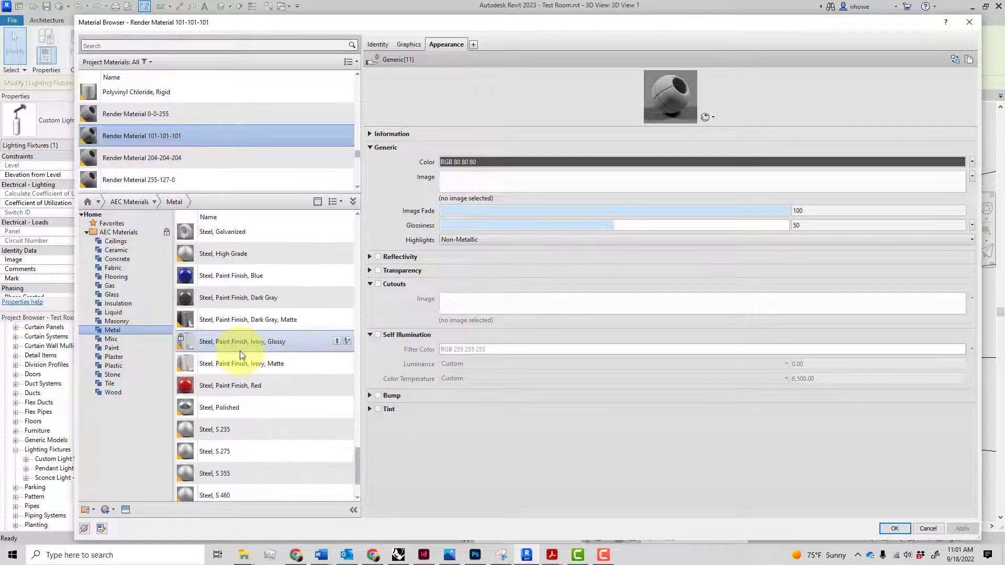
scroll(240, 354, up, 5)
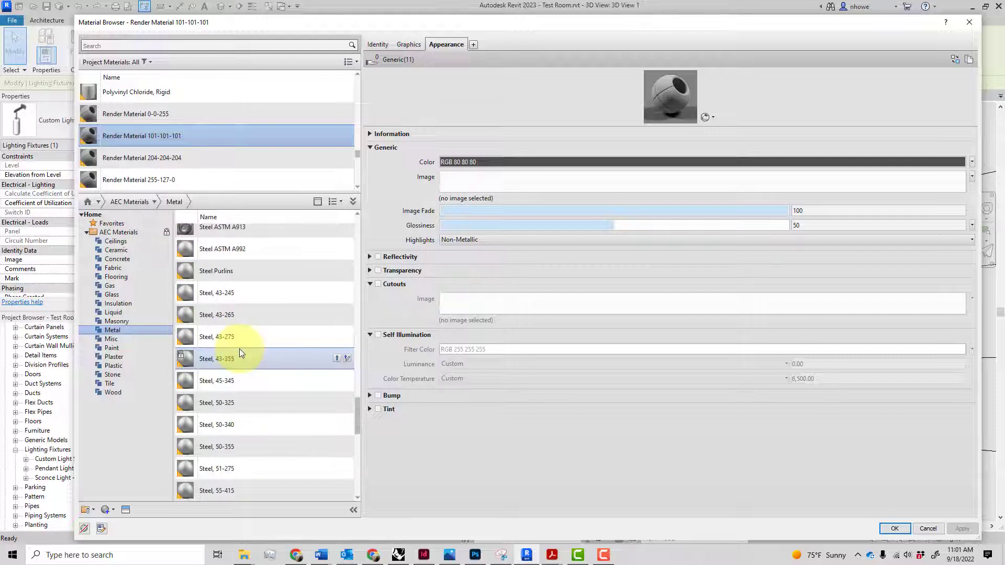
key(a)
key(s)
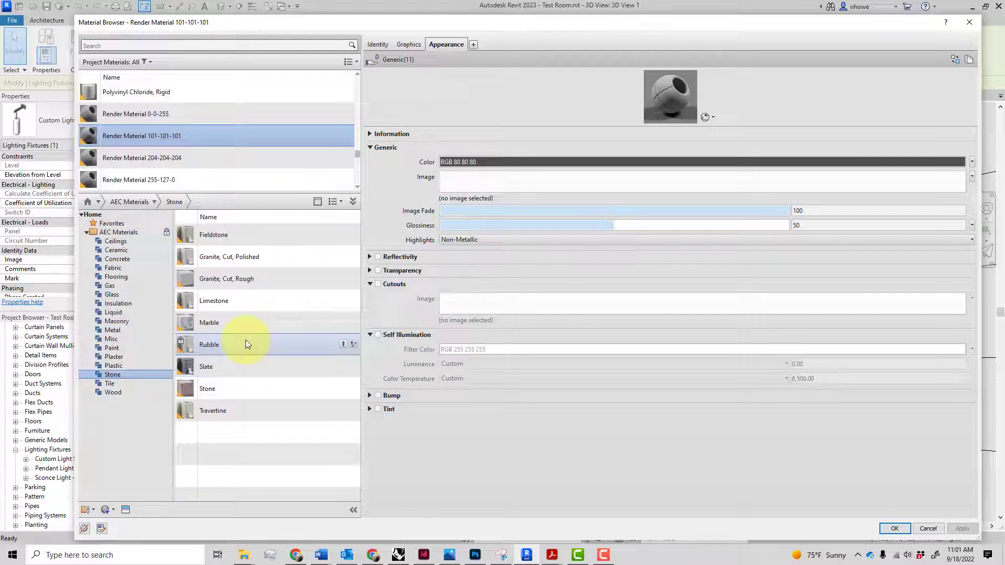
- Add Brass from the library's Metal materials, replacing the existing appearance, and assign it to the MetalFixture category
click(118, 330)
scroll(259, 306, down, 3)
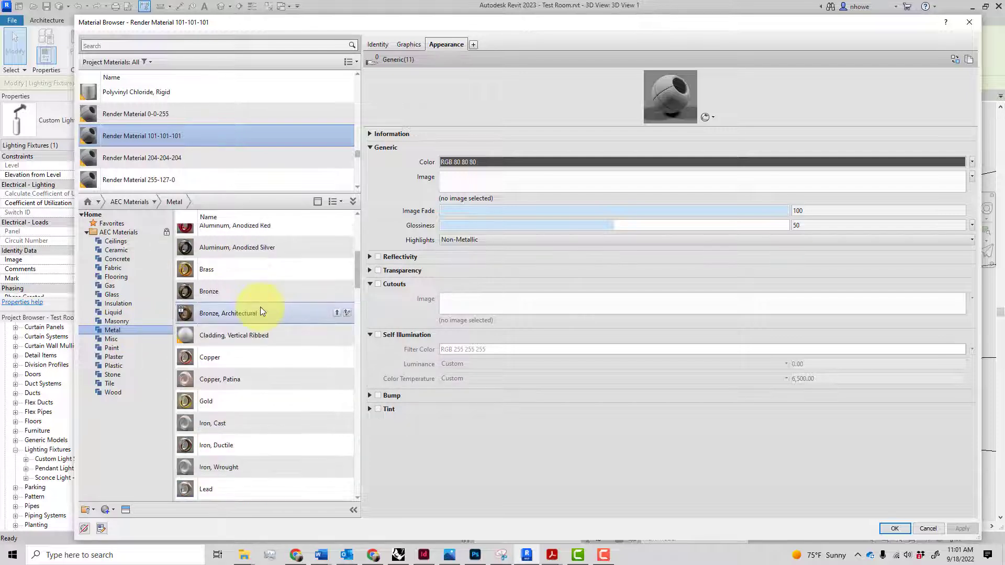
click(231, 268)
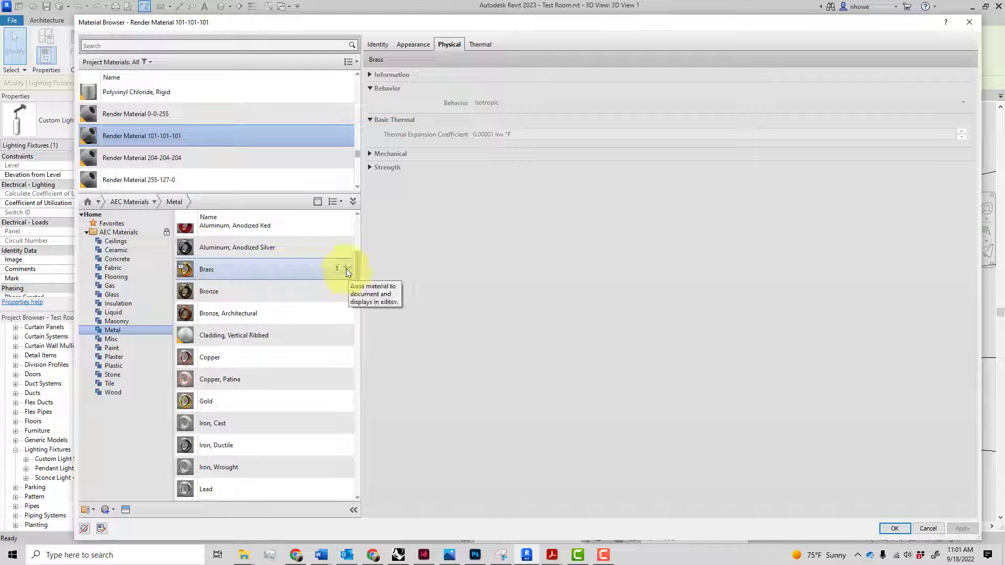
click(346, 268)
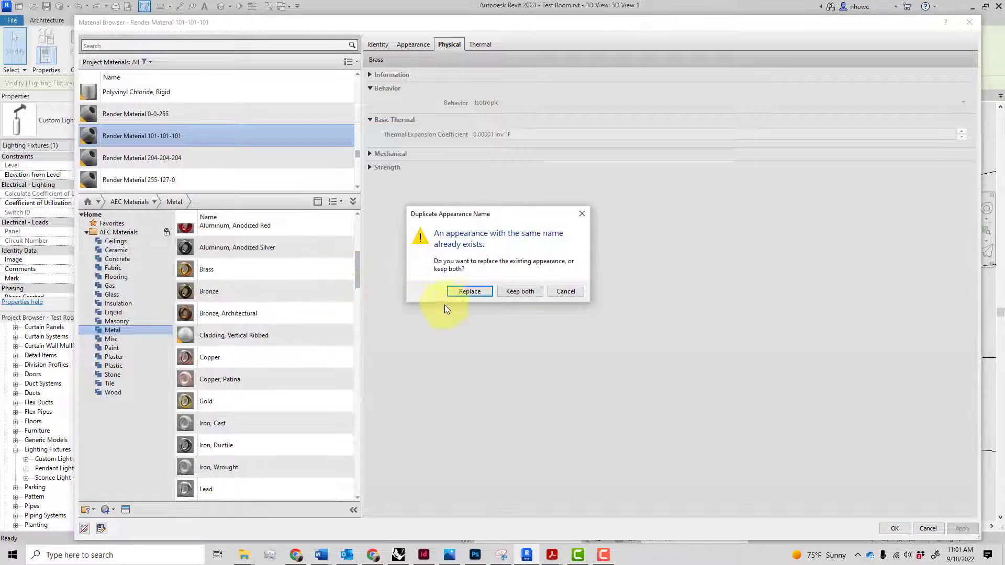
click(480, 291)
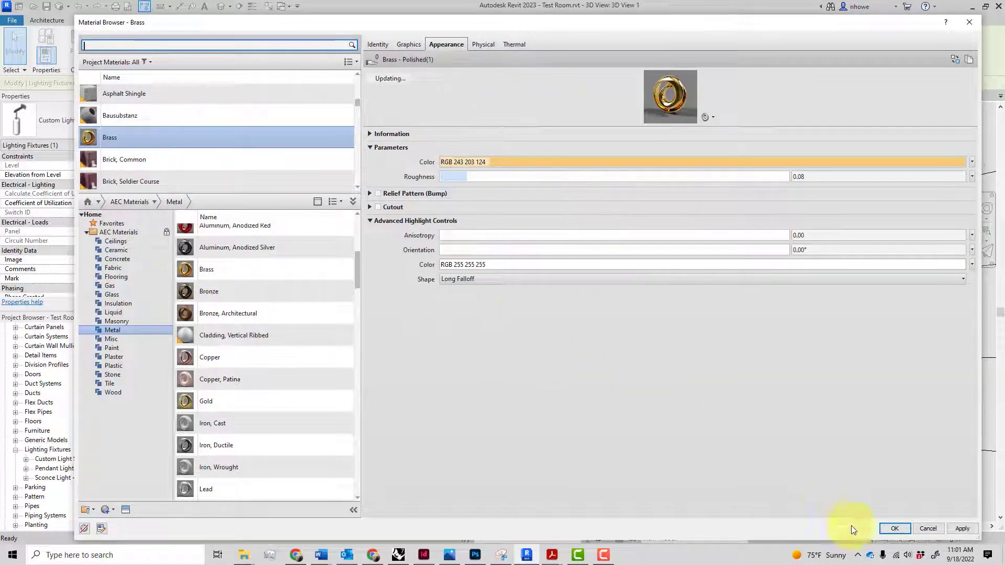
click(894, 528)
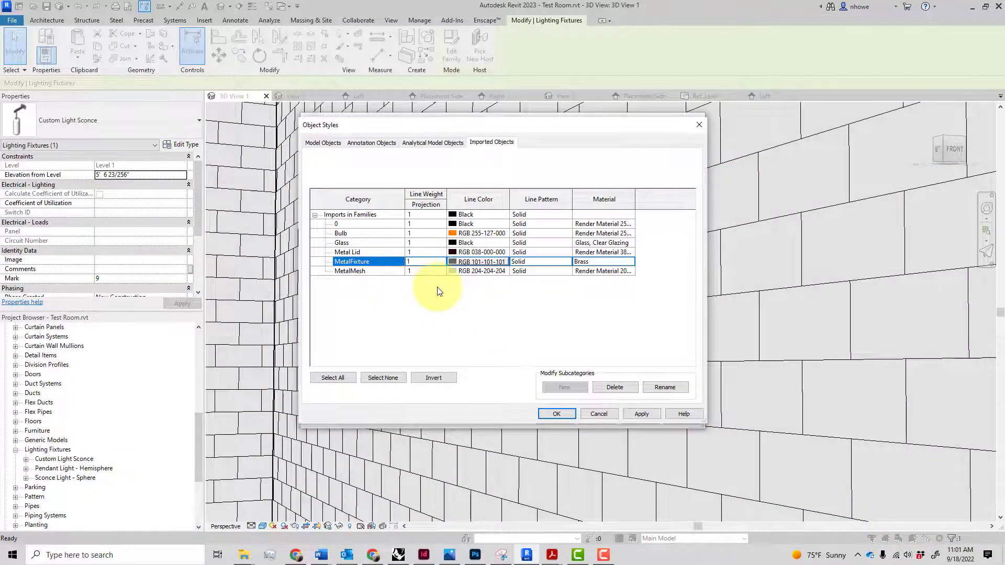
- Open the material of the MetalMesh category for editing and rename Render Material 204-204-204 as Mesh
click(609, 272)
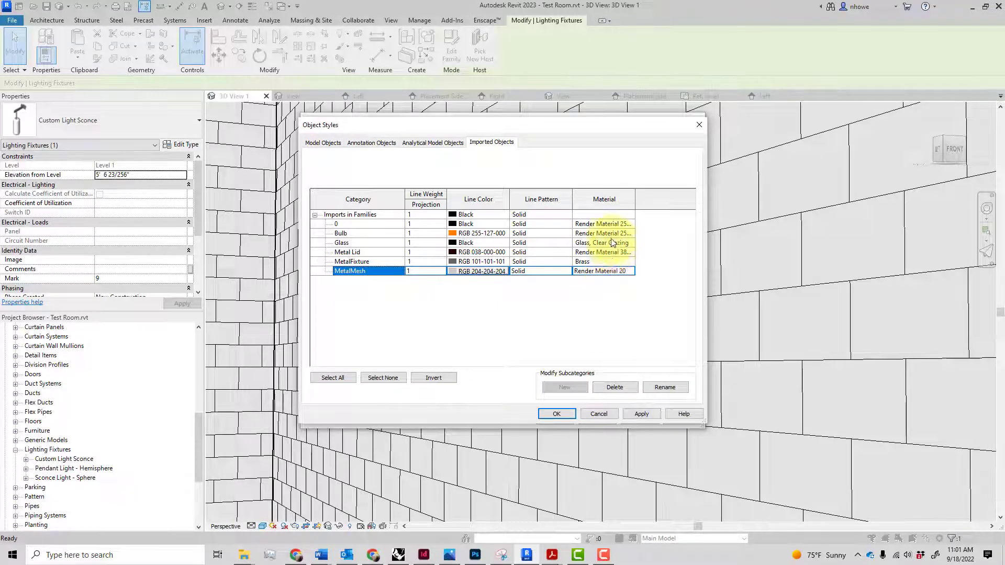
click(625, 272)
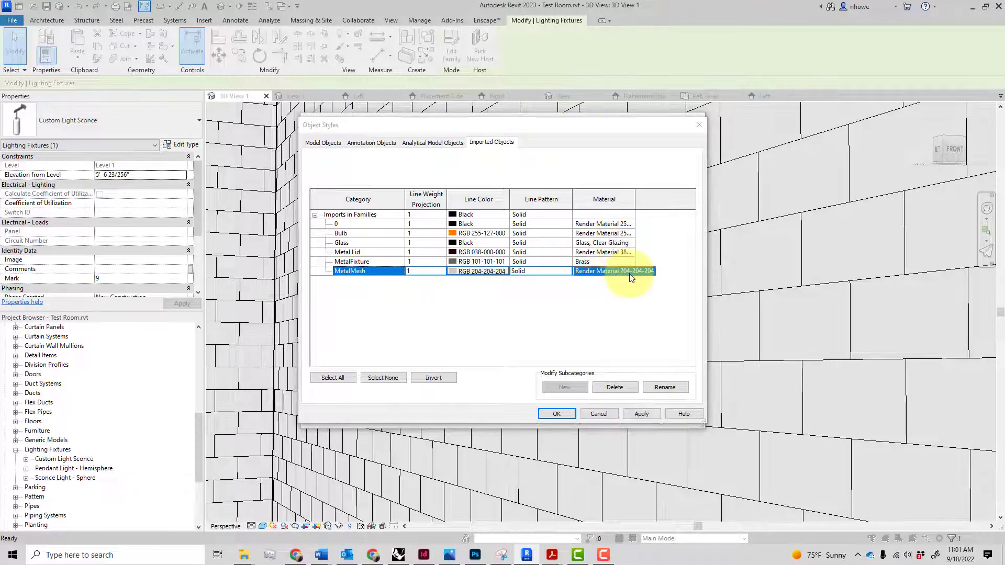
click(630, 271)
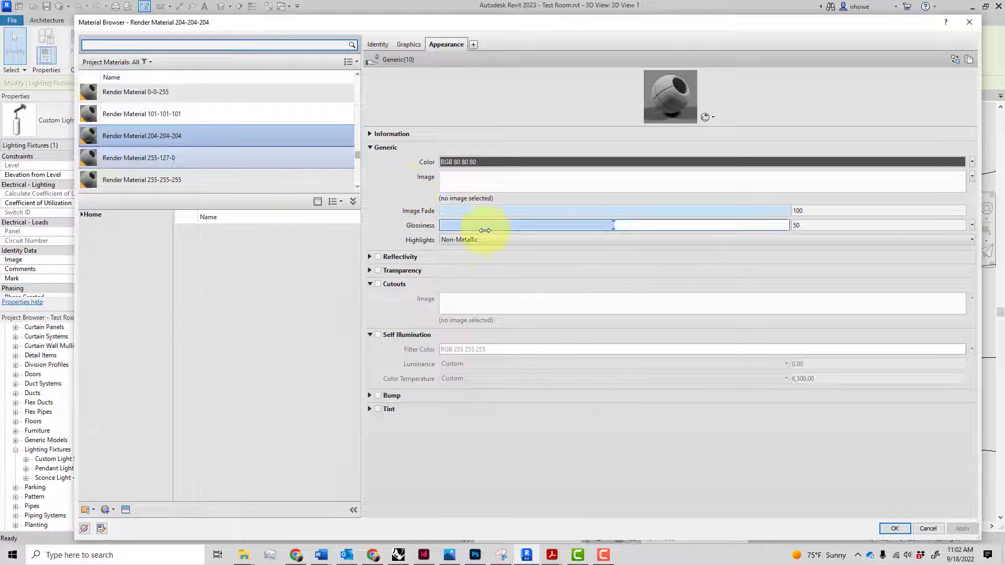
click(181, 133)
right_click(180, 133)
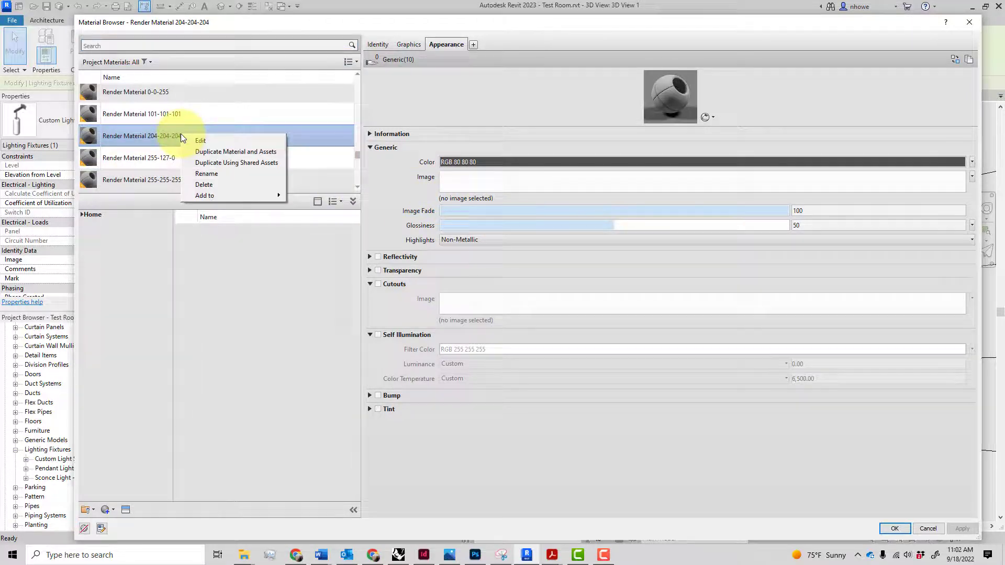
click(215, 175)
text(Mesh)
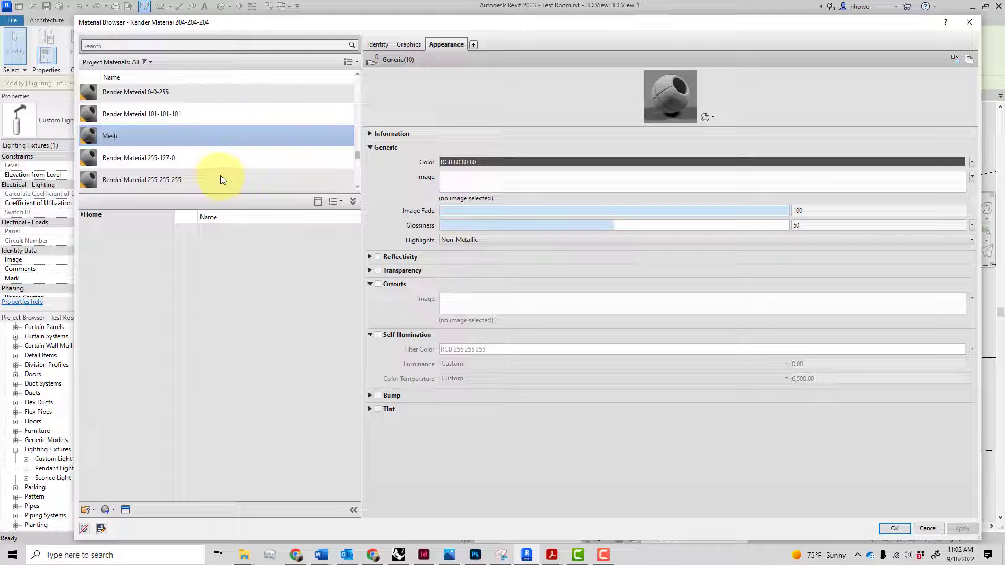
key(Return)
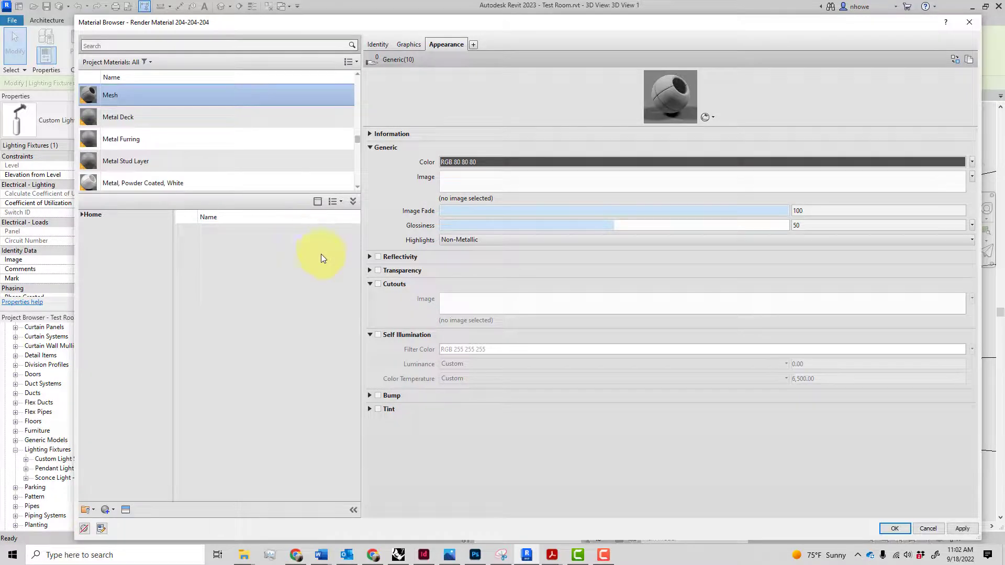
- Set the Mesh material's highlights to Metallic and its generic color to RGB 196 196 196
click(503, 242)
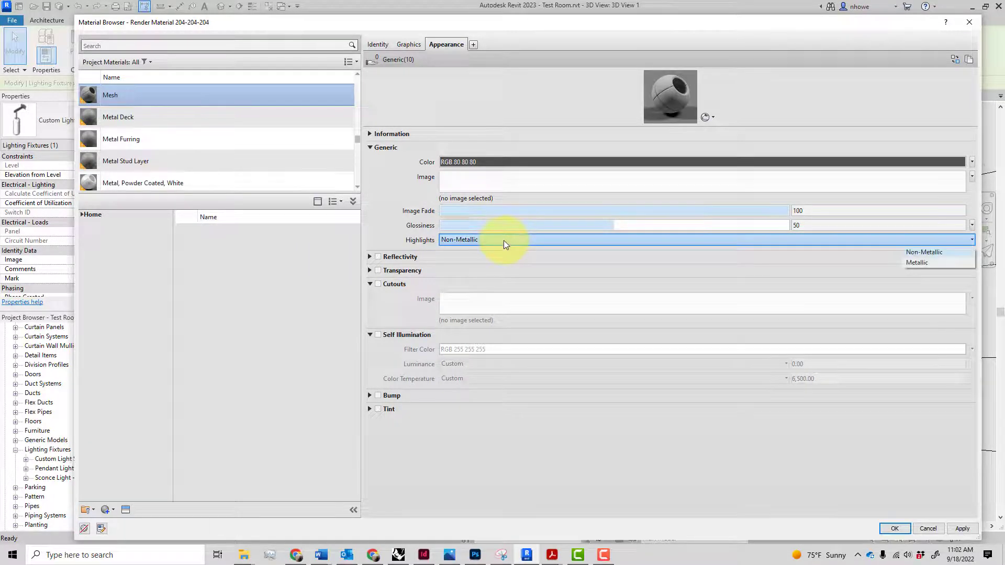
click(919, 262)
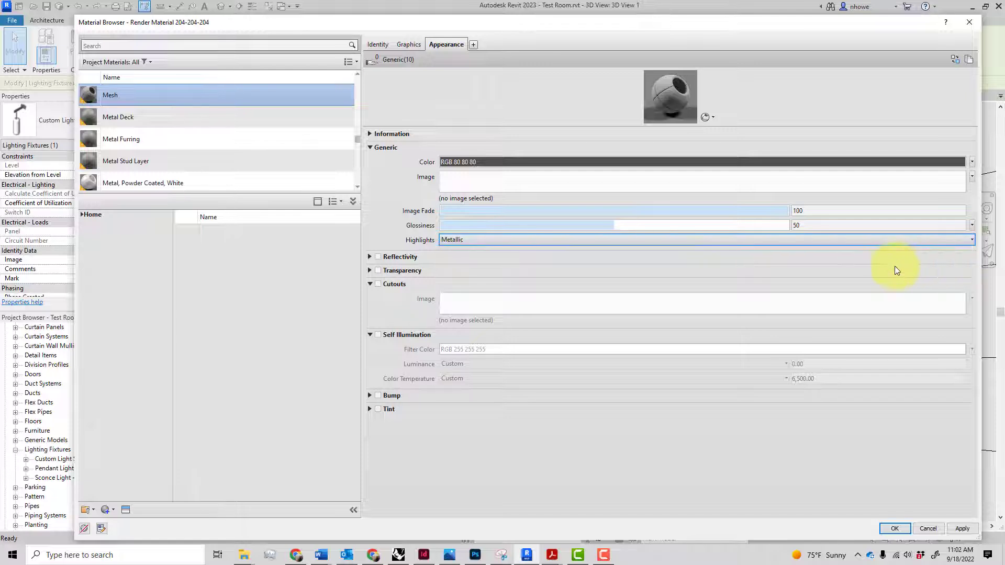
click(618, 225)
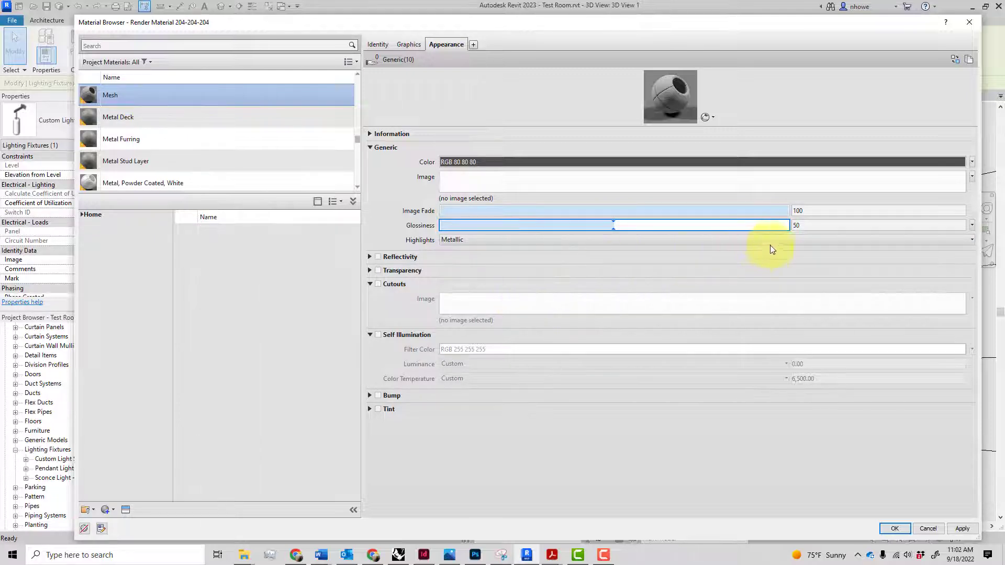
click(549, 162)
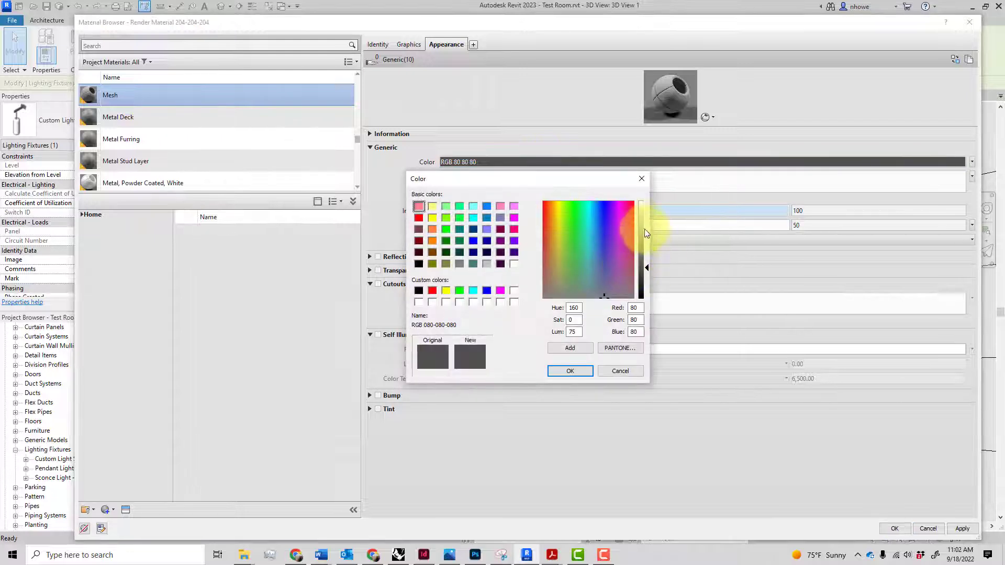
click(644, 228)
click(590, 371)
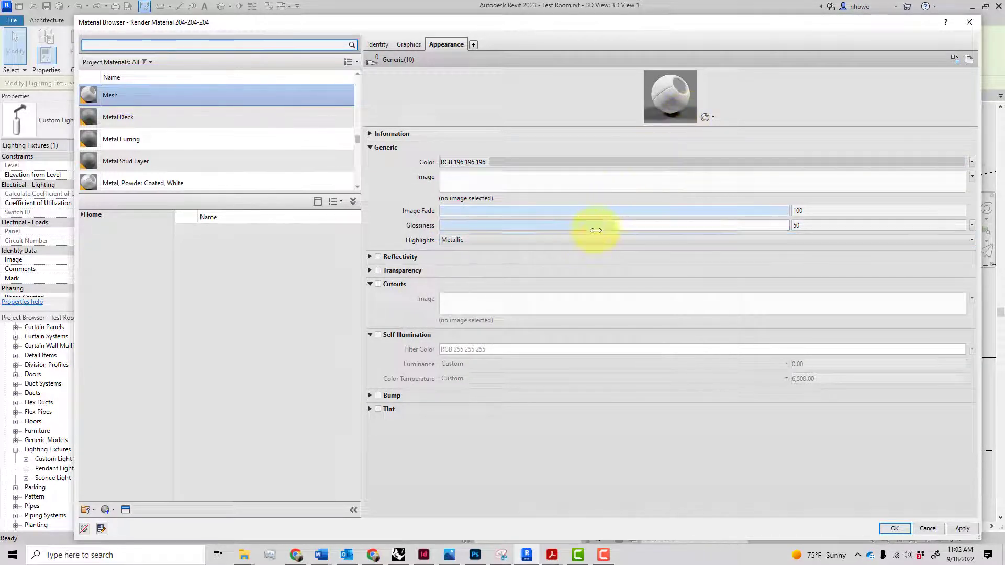
- Enable reflectivity for the Mesh material and set its glossiness to 41
drag(595, 230, 742, 223)
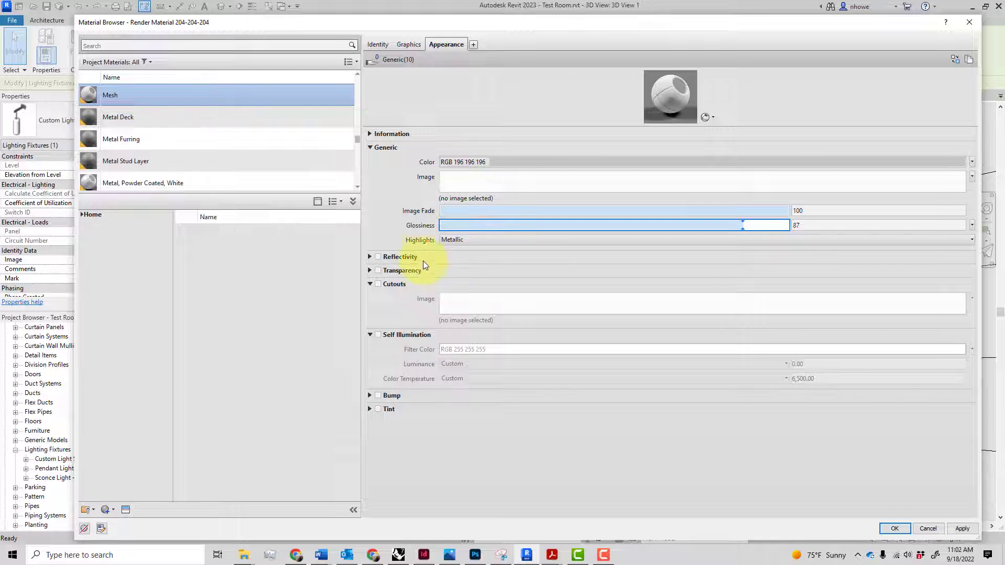
click(378, 256)
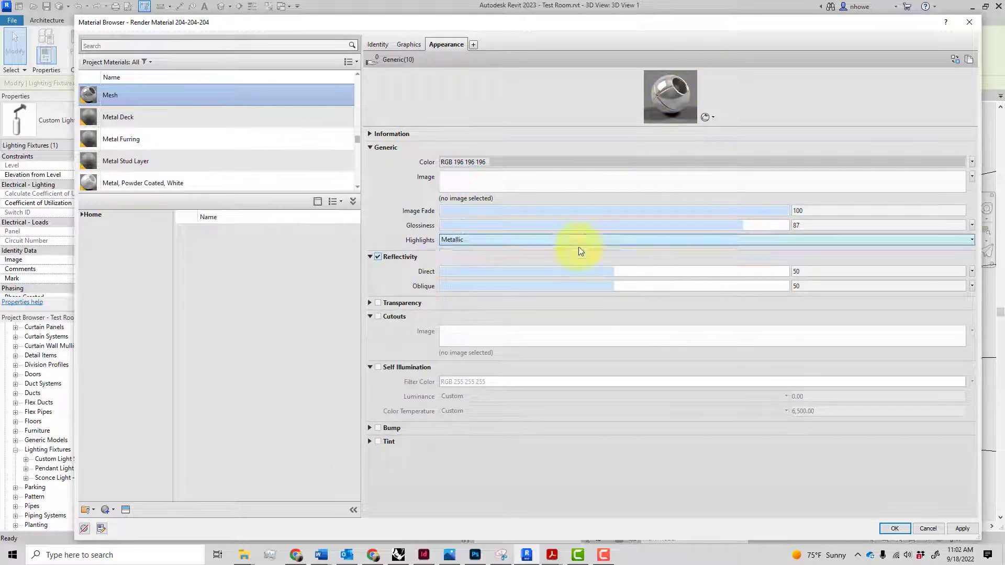
drag(736, 223, 581, 226)
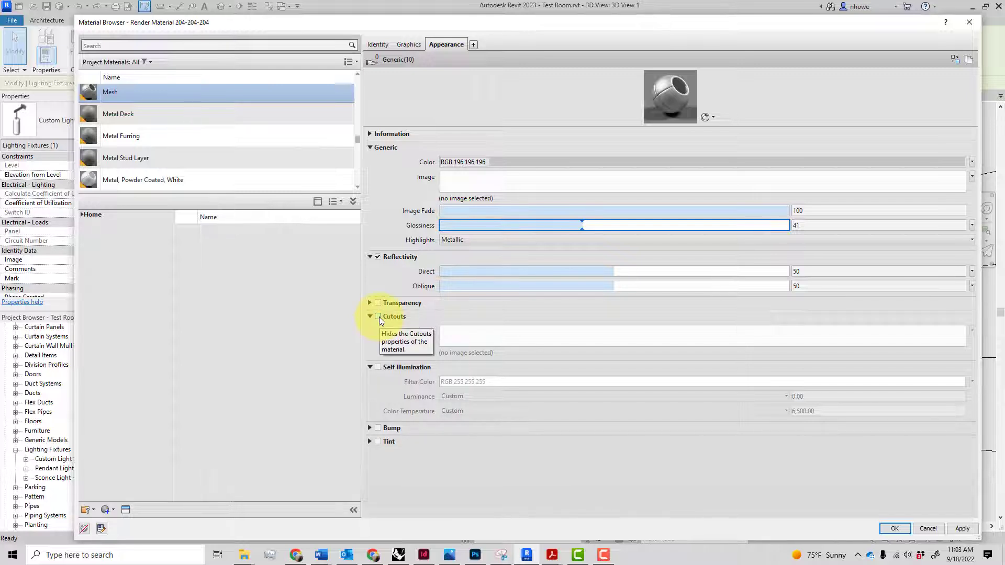
- Enable cutouts for the Mesh material using the image Perferation2.png from the Assets folder
click(393, 331)
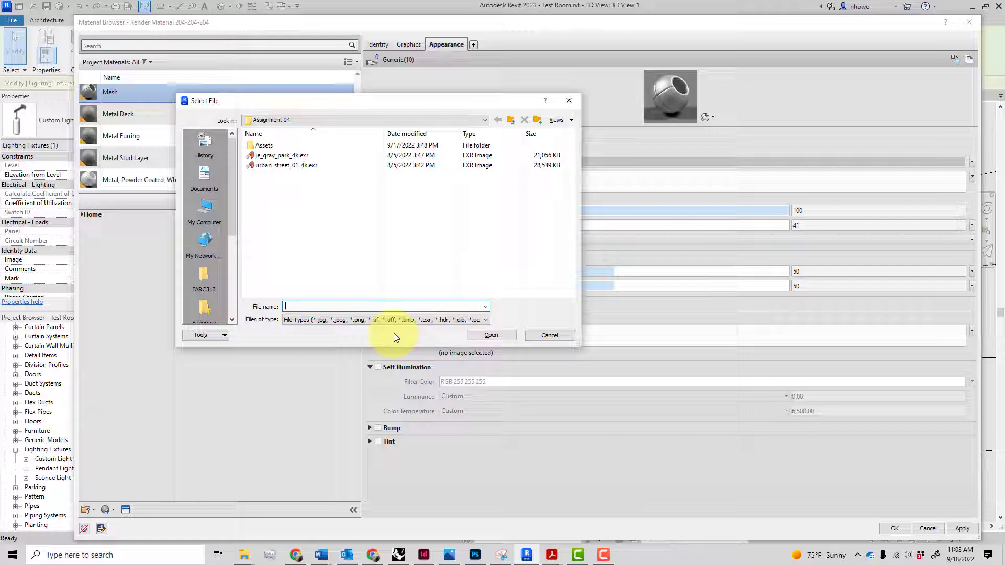
double_click(263, 146)
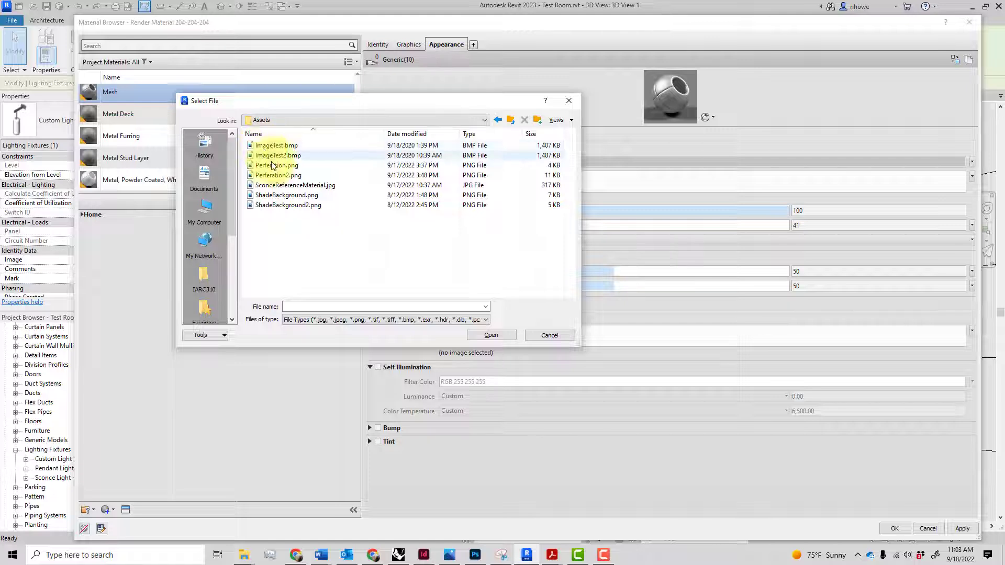
click(274, 176)
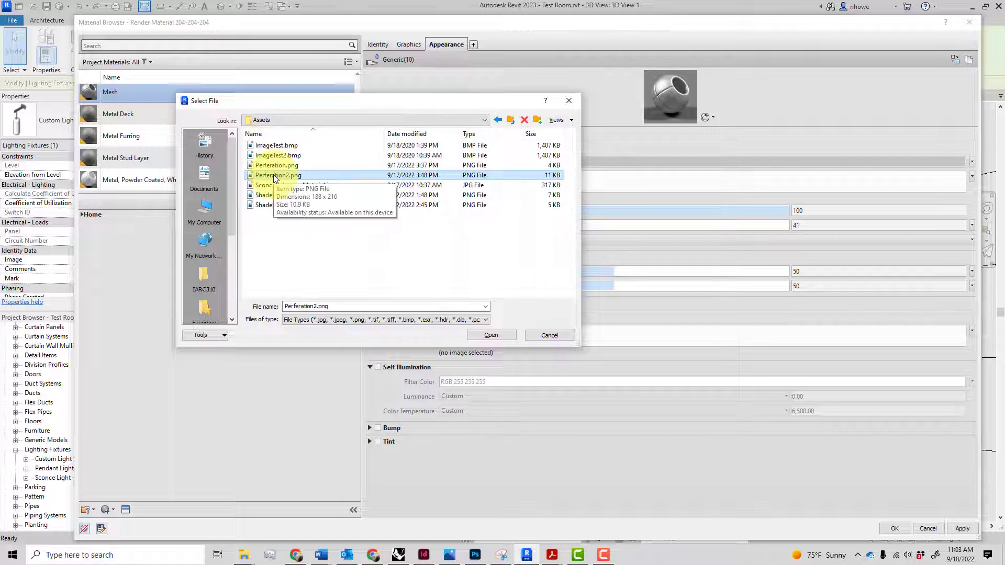
click(491, 335)
mouse_move(487, 333)
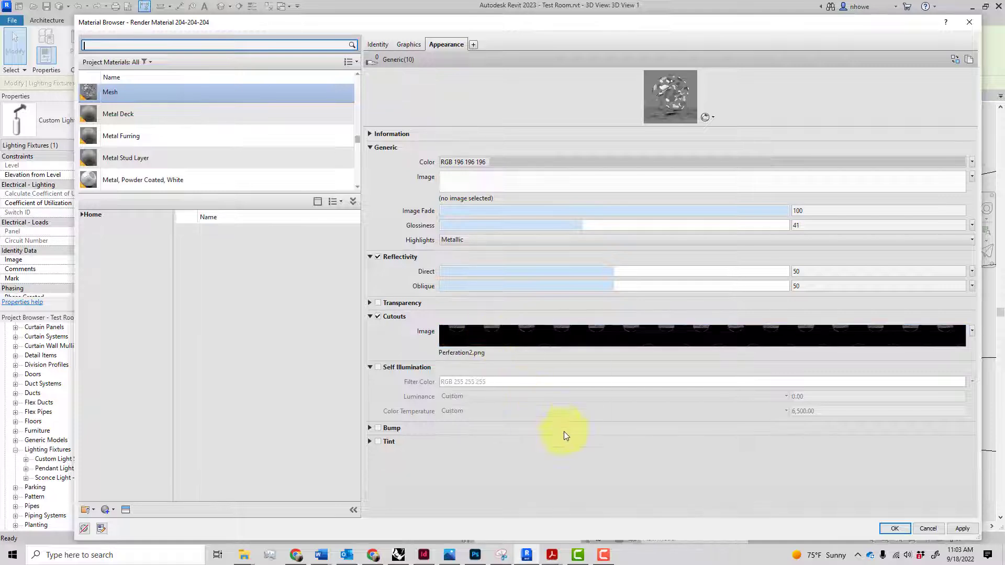
- Switch to Photoshop to examine the perforation pattern image Perferation2.png
click(475, 554)
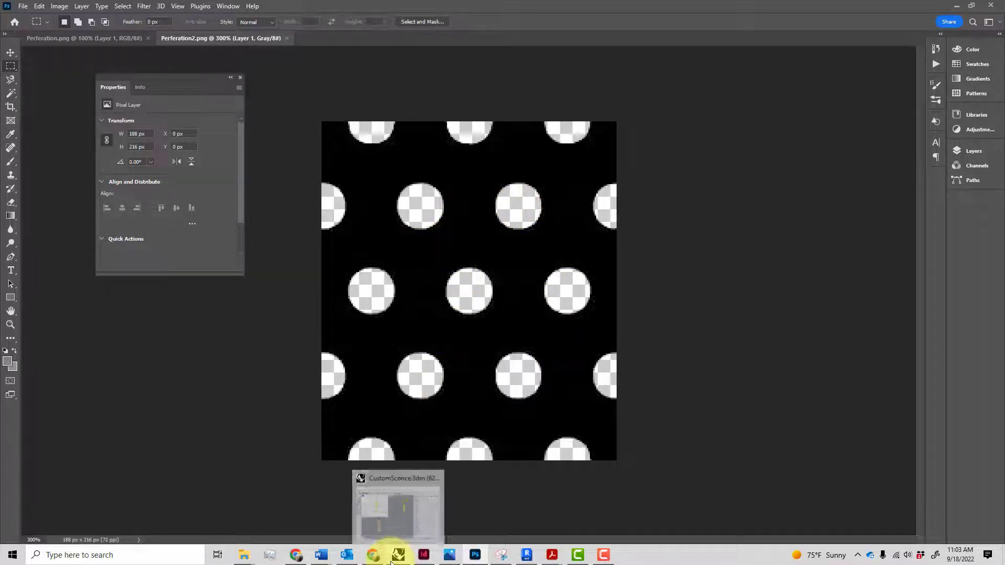
- Compare the perforation pattern with the mesh cylinder in the reference photo SconceReferenceMaterial.jpg
click(450, 553)
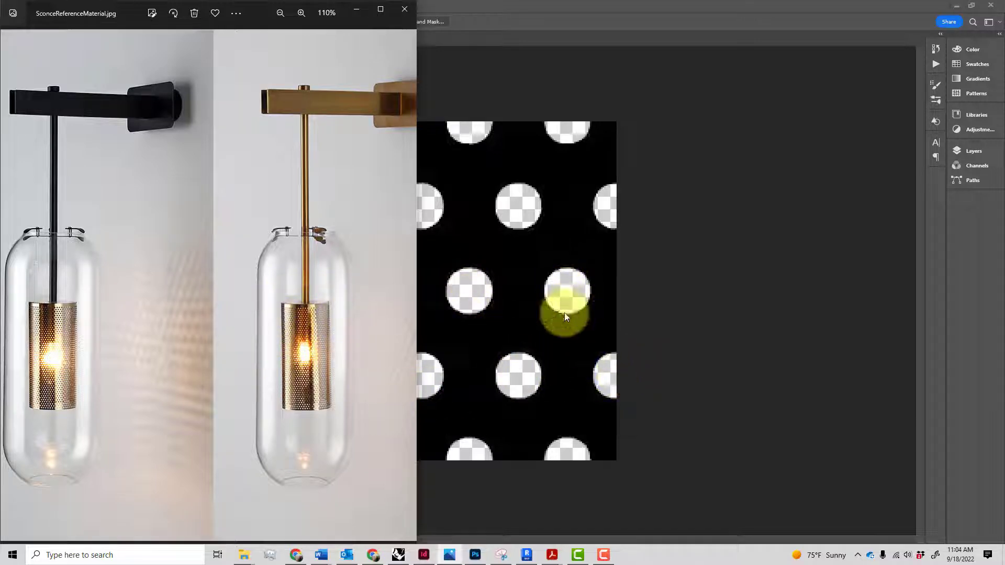
click(571, 481)
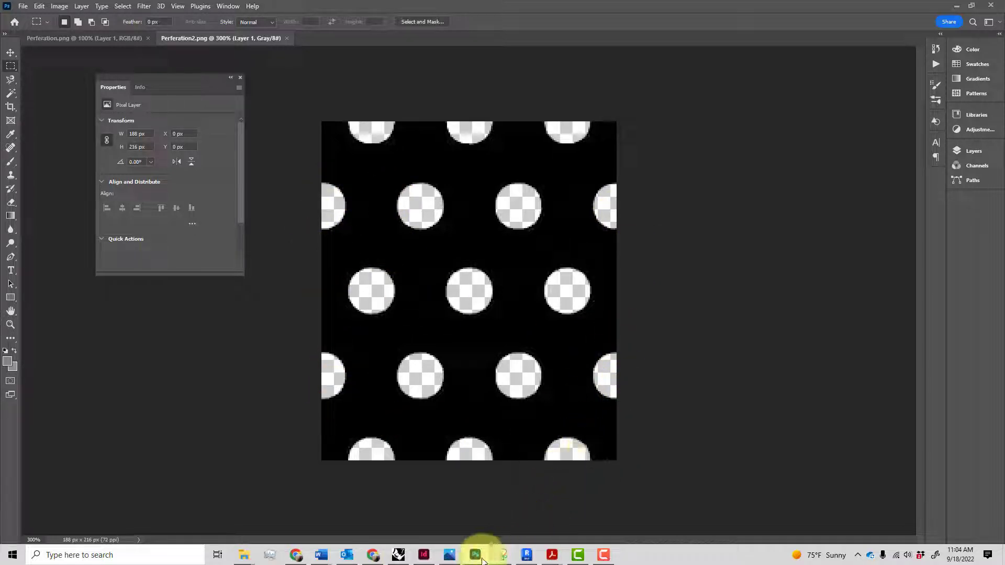
mouse_move(401, 555)
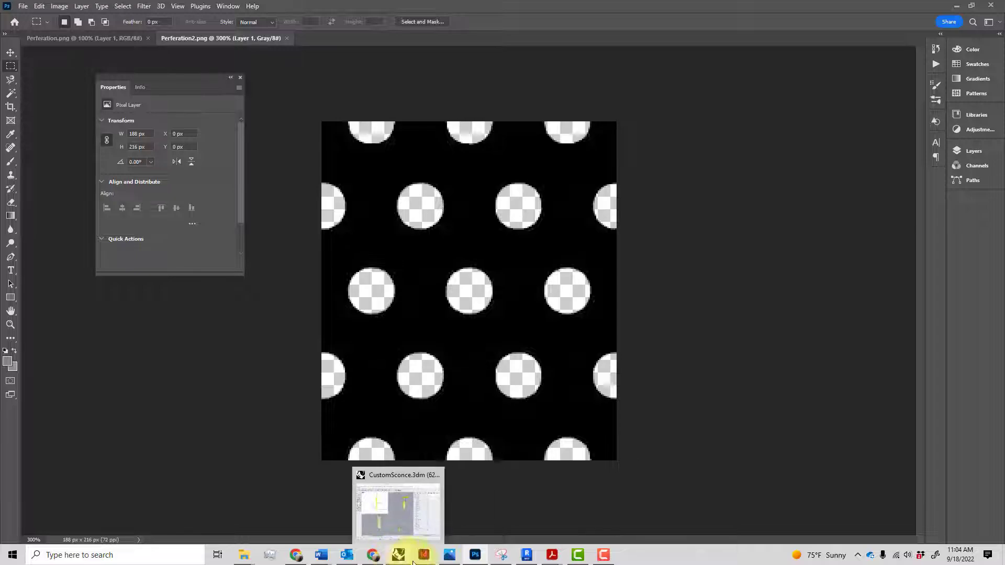
- Switch back to Revit and examine the Mesh material's cutout image Perferation2.png in the texture editor
click(519, 559)
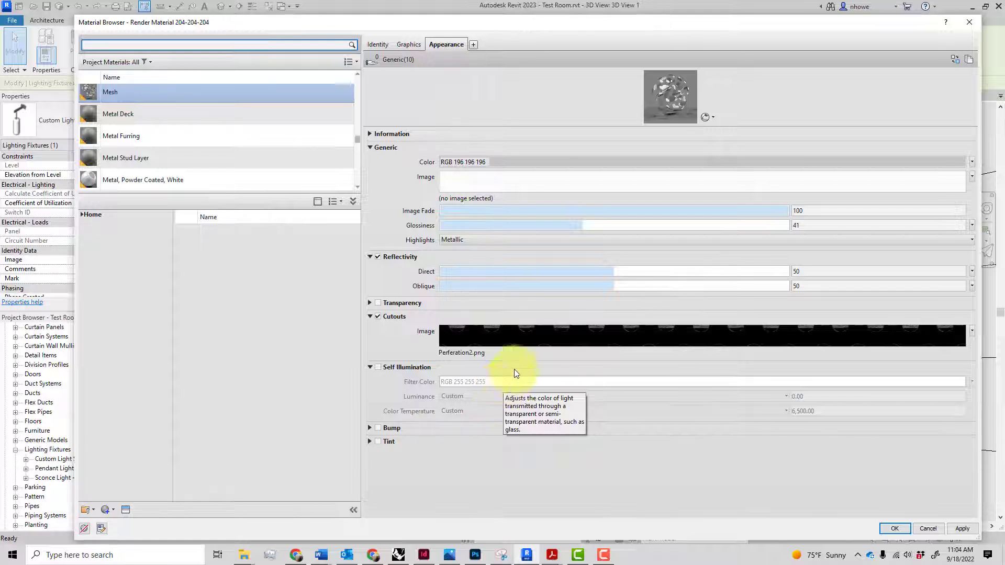
mouse_move(523, 345)
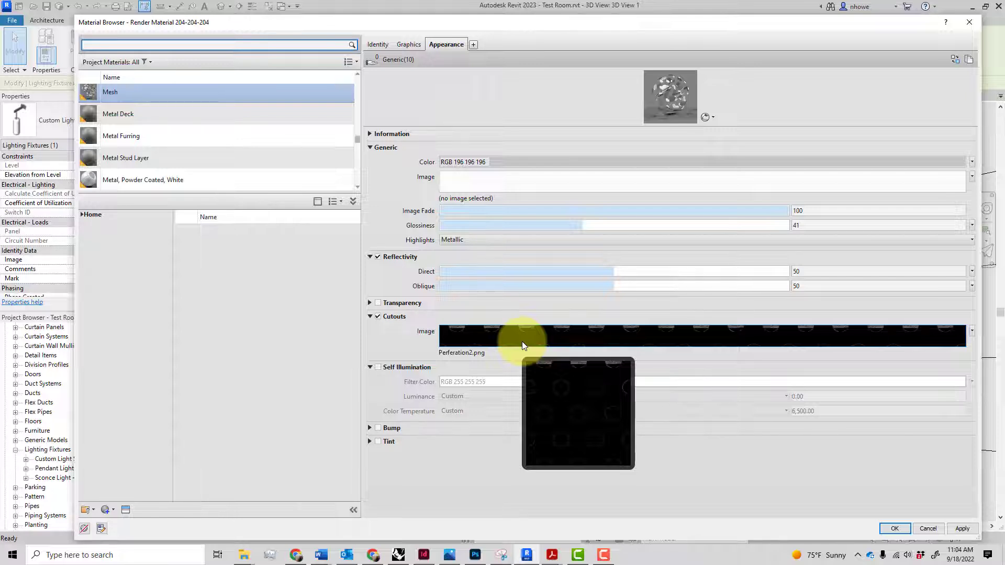
click(485, 341)
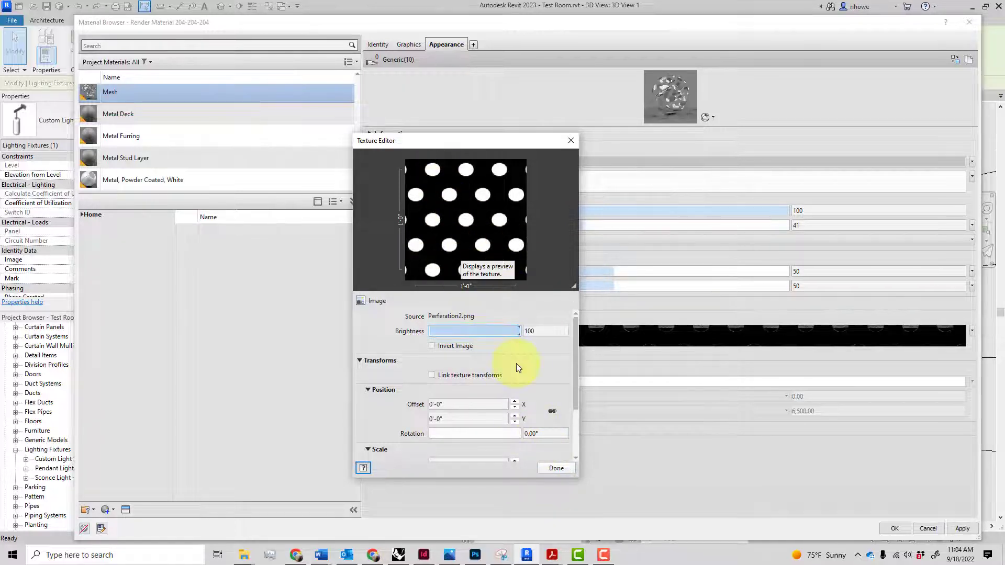
click(563, 470)
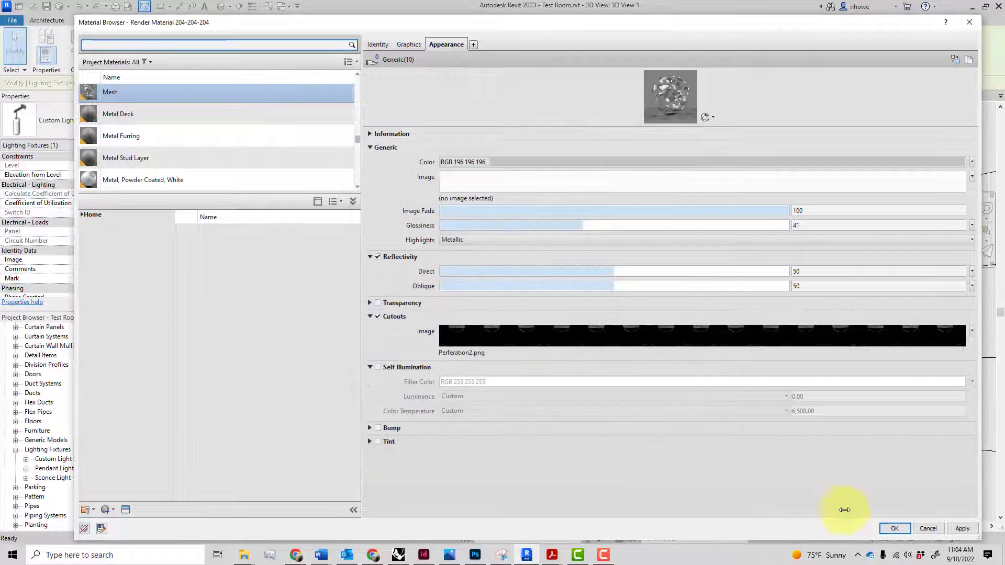
- Apply the Mesh material to the MetalMesh category, accept the object styles and deselect the sconce
click(953, 529)
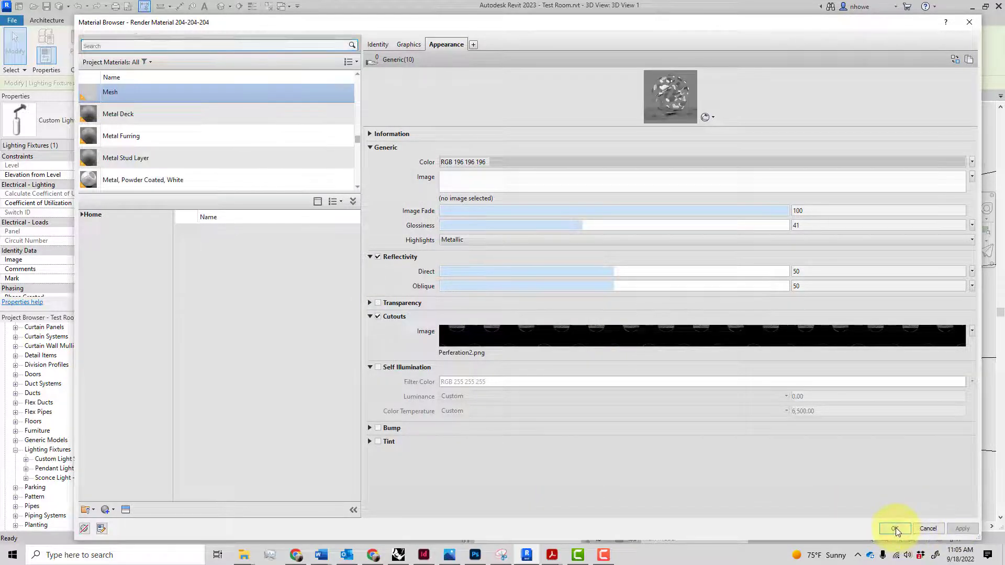
click(895, 528)
click(641, 413)
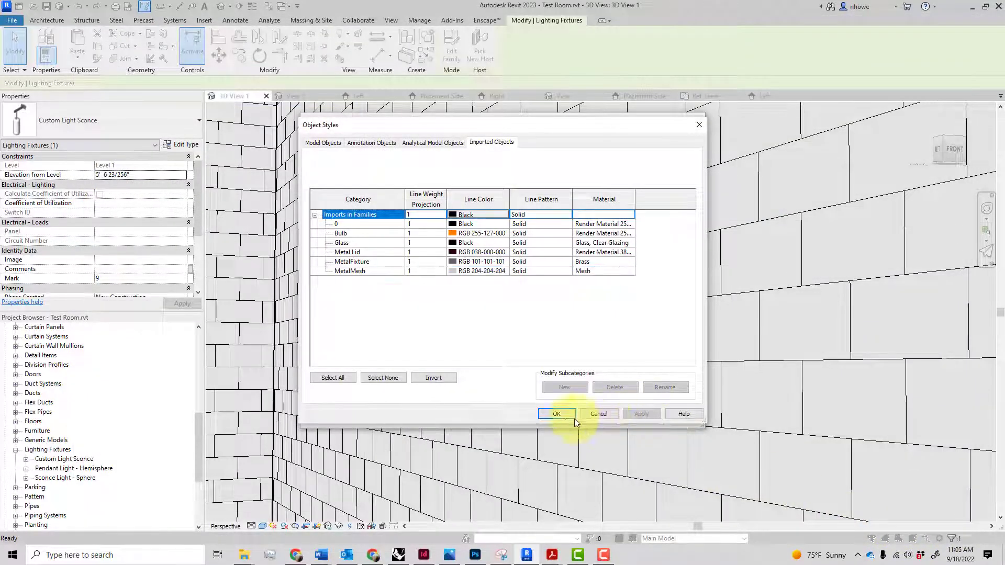
click(556, 414)
click(564, 419)
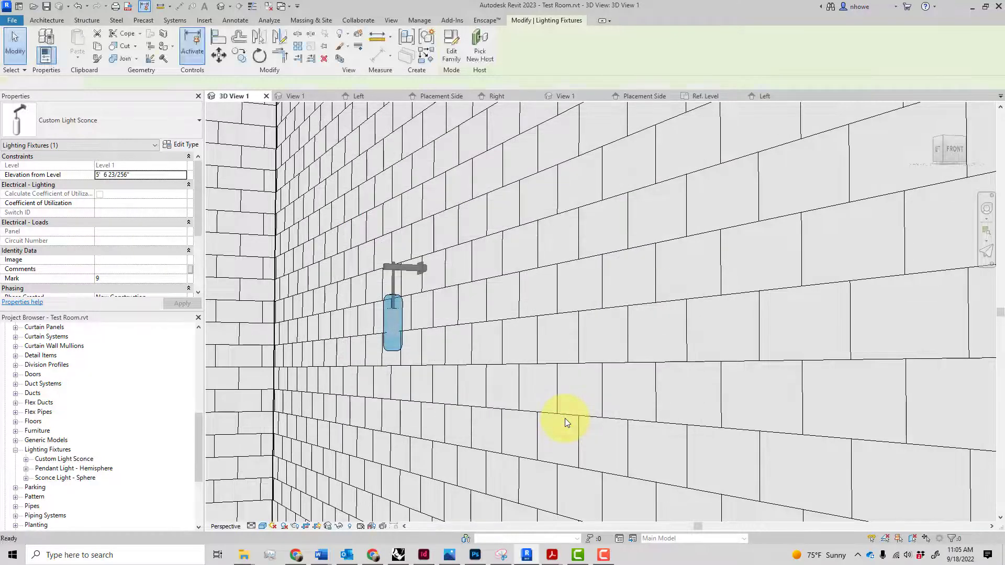
click(476, 457)
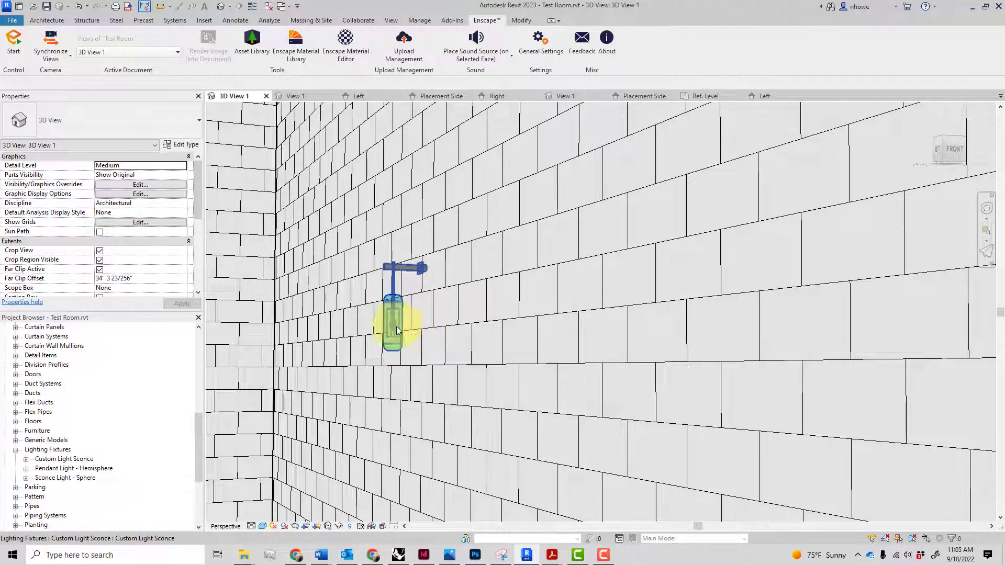
- Launch the Enscape rendering, examine the sconce's perforated mesh and its light pattern up close, and close the rendering
click(14, 47)
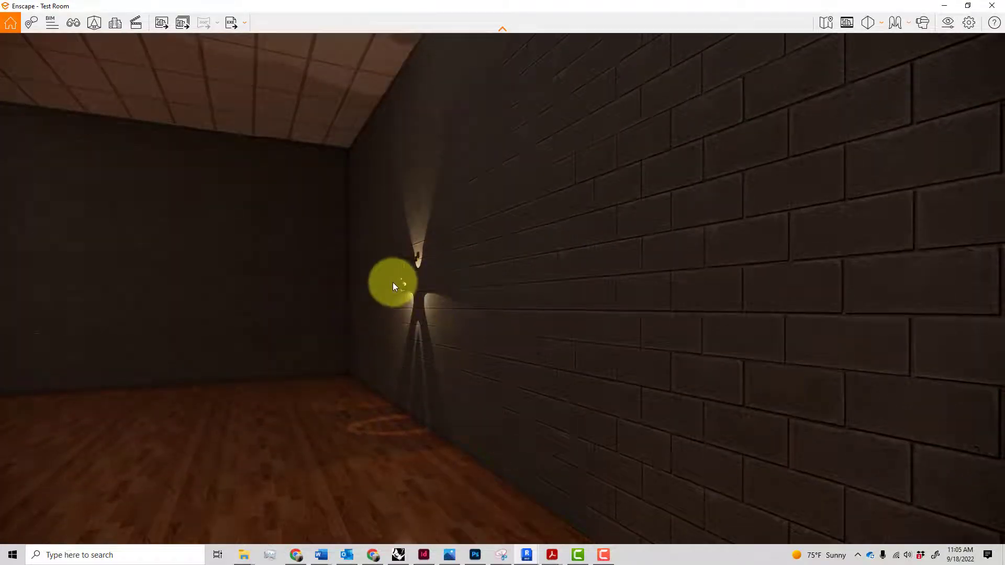
key(w)
key(s)
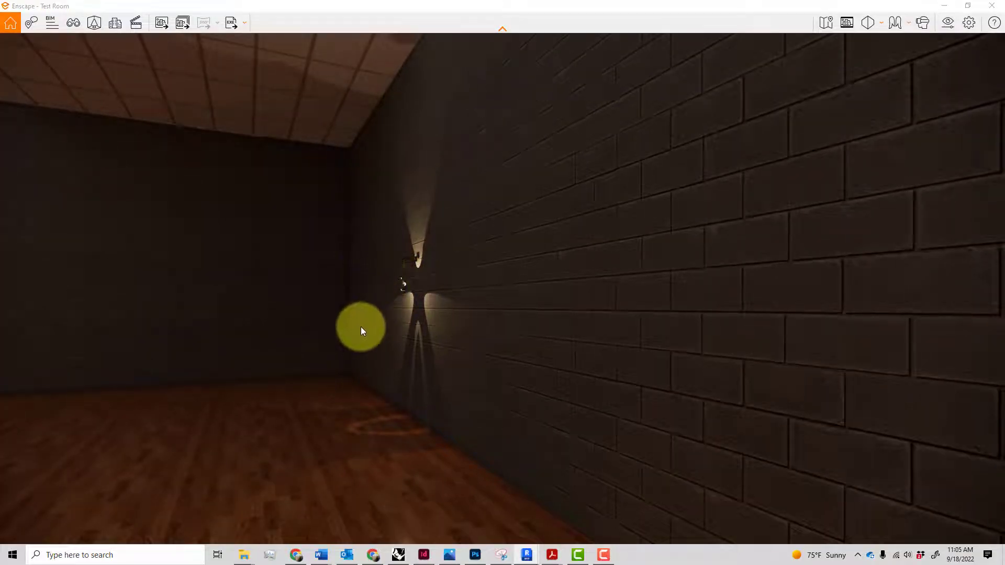
key(w)
key(a)
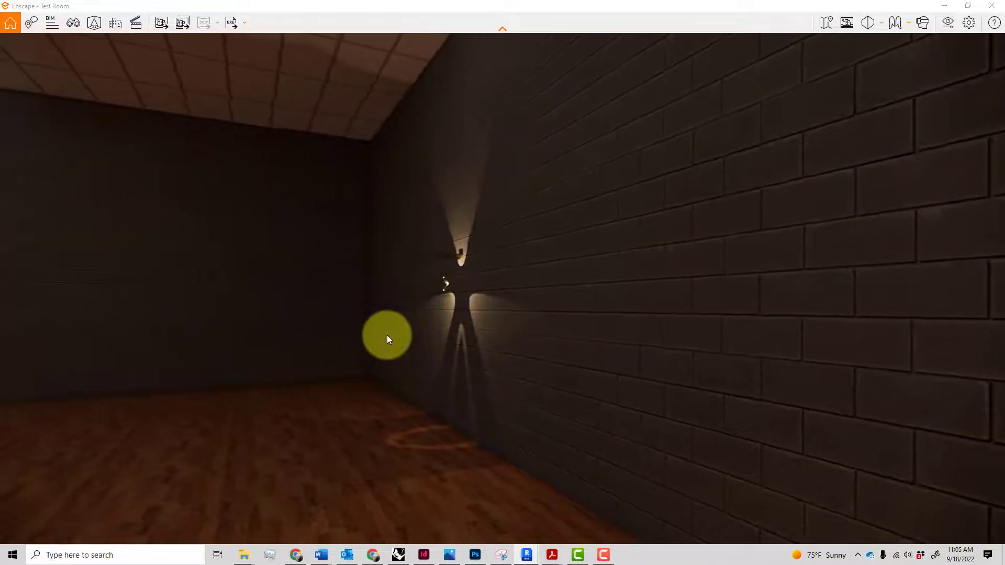
key(a)
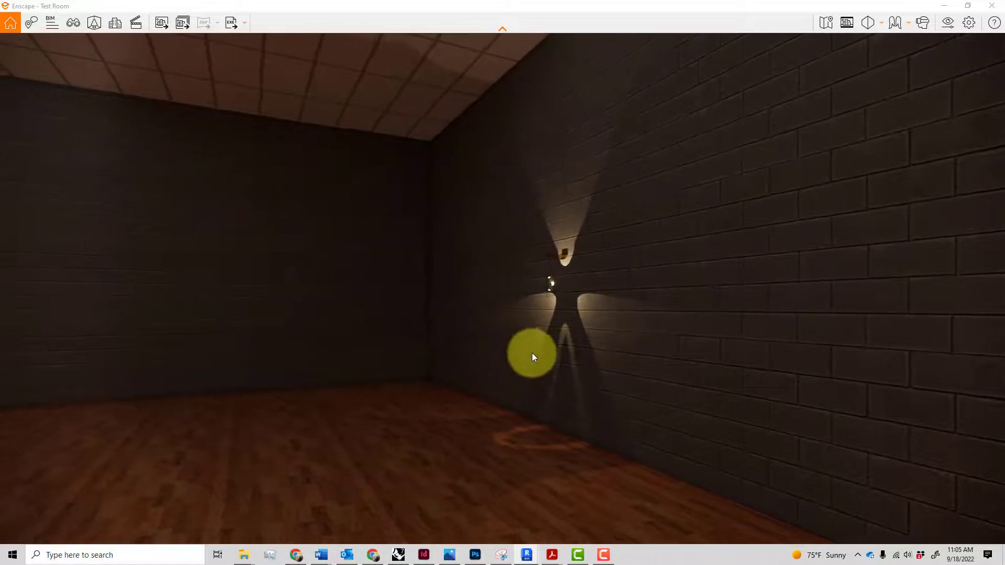
key(w)
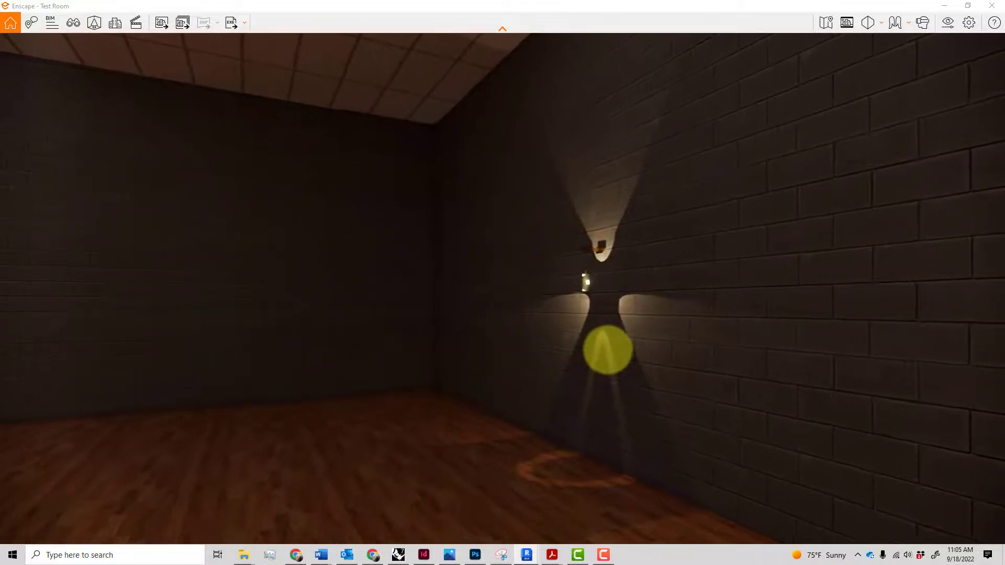
key(w)
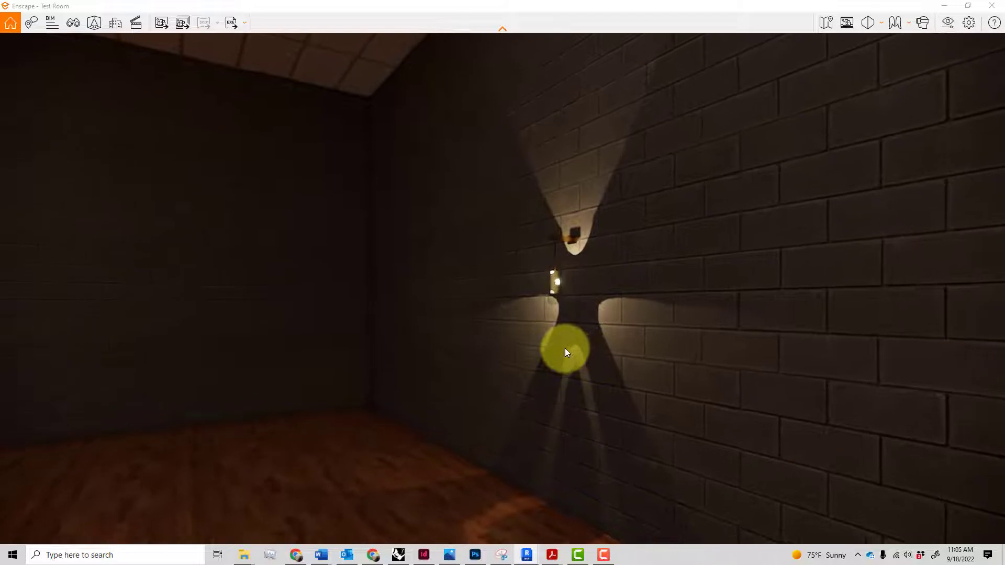
key(w)
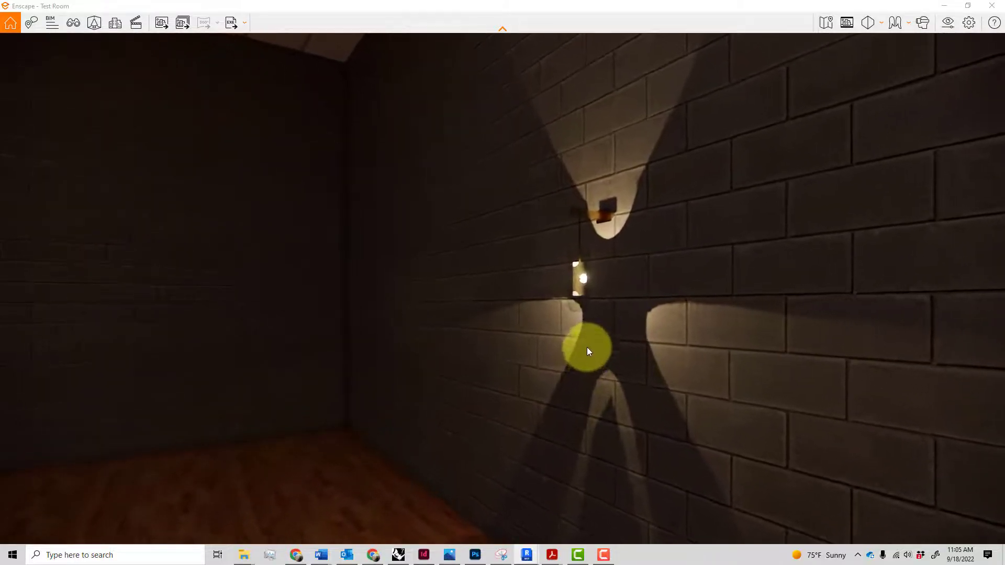
key(w)
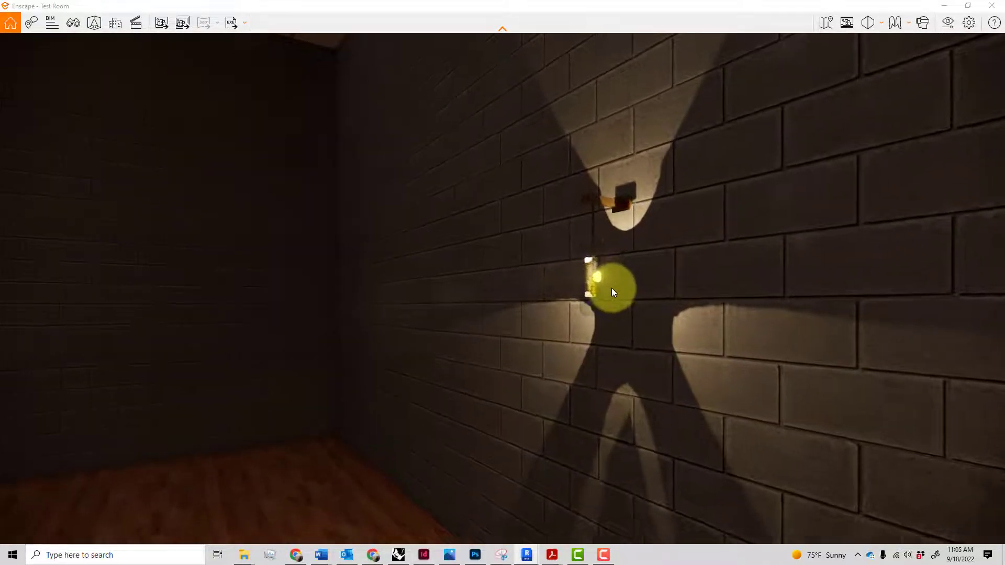
key(w)
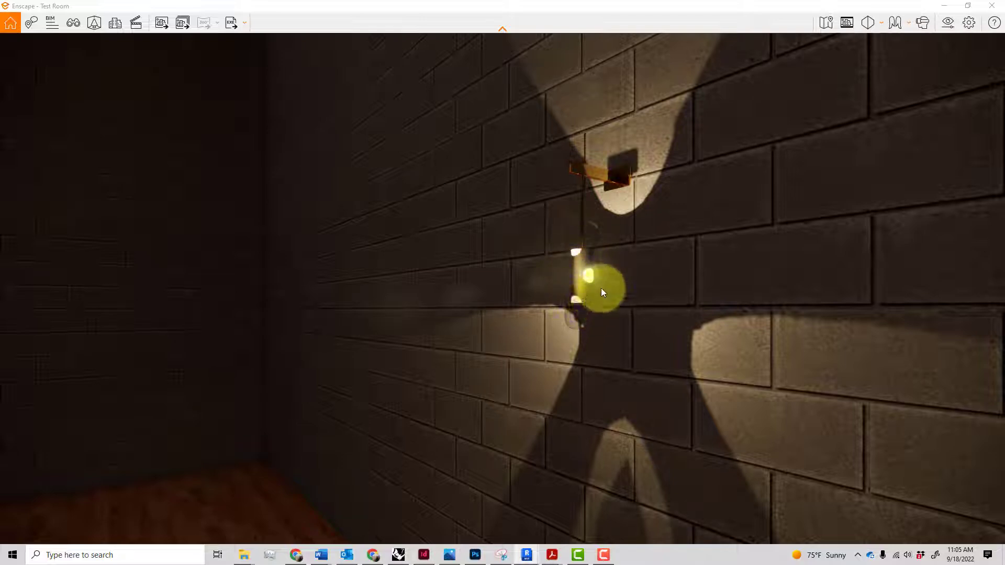
key(s)
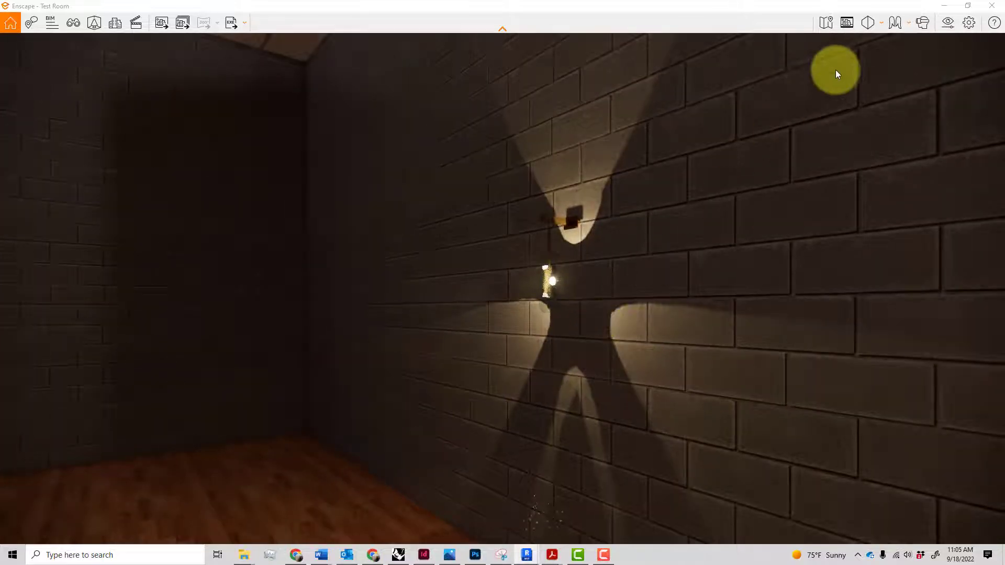
click(993, 9)
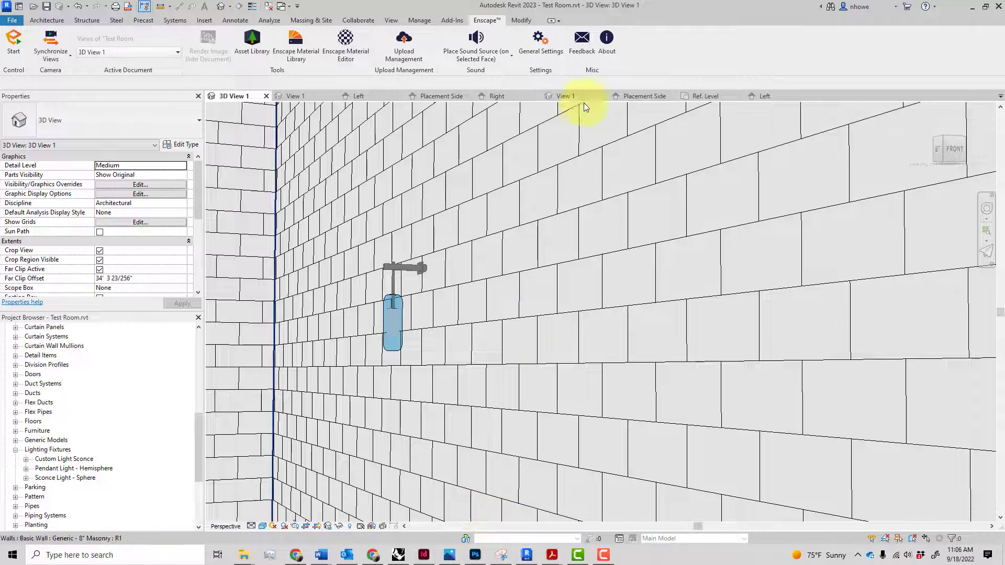
- Set the sample size of the Mesh material's cutout texture to 1/2" wide and 1/2" high
click(422, 20)
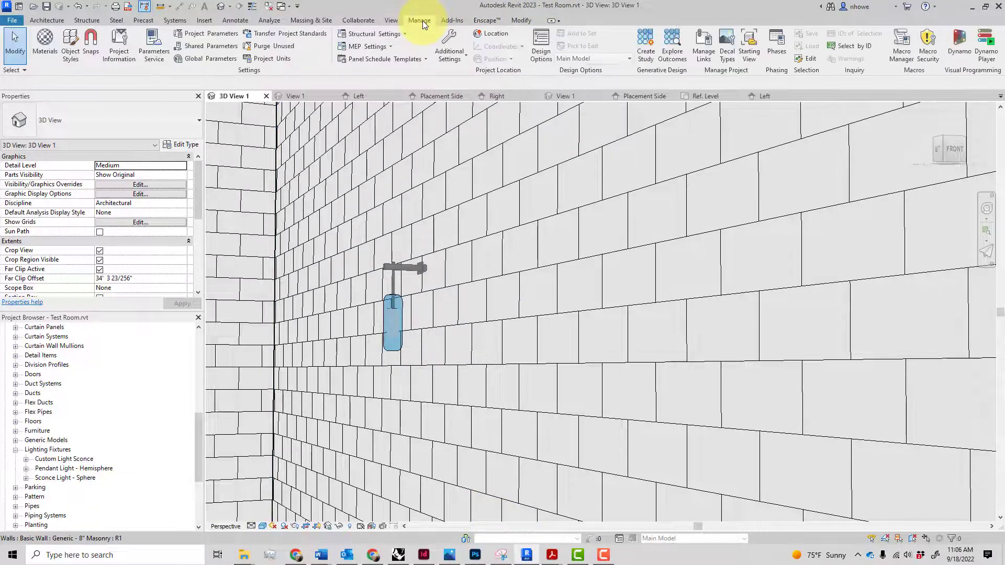
click(44, 51)
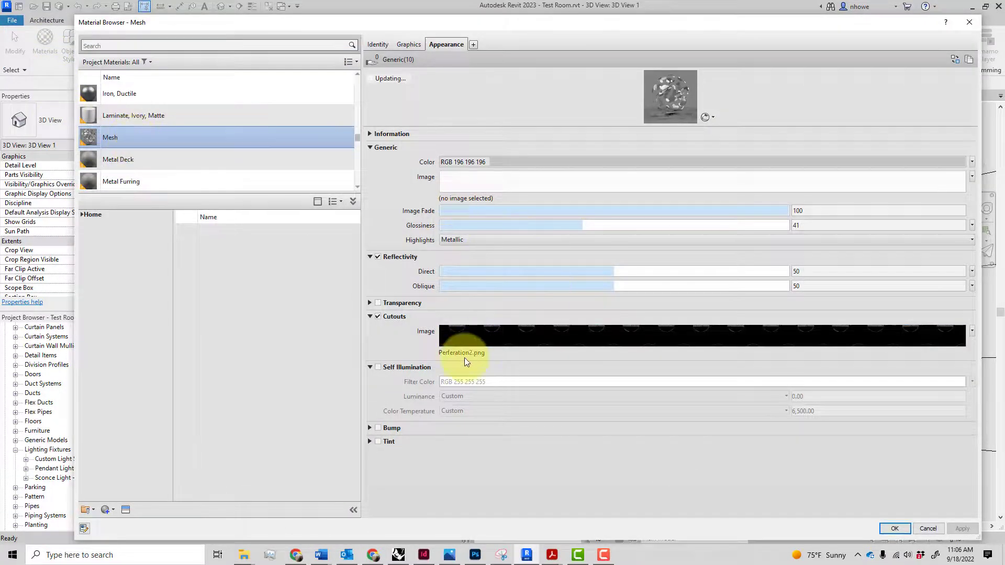
click(497, 334)
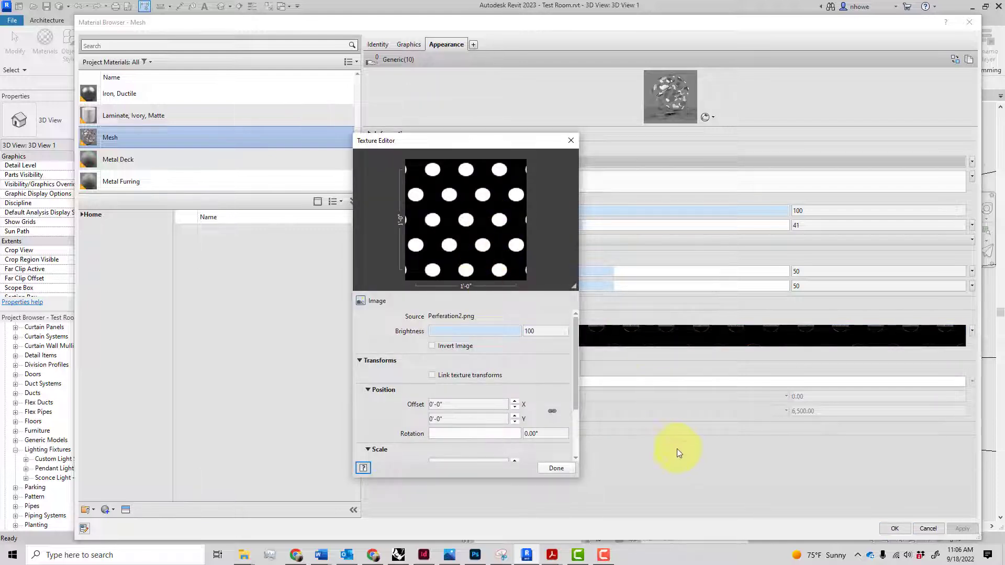
drag(577, 395, 589, 451)
click(460, 391)
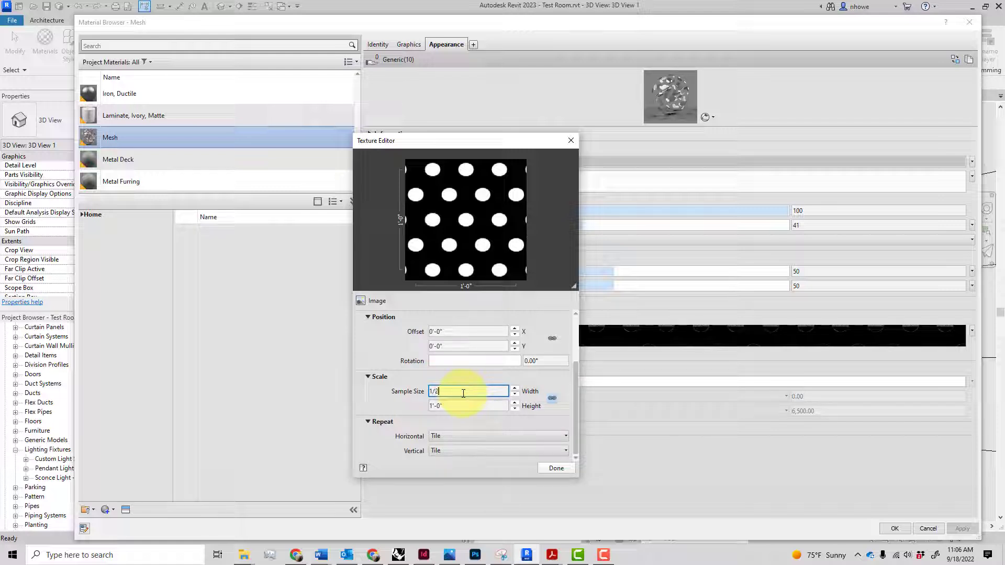
click(452, 405)
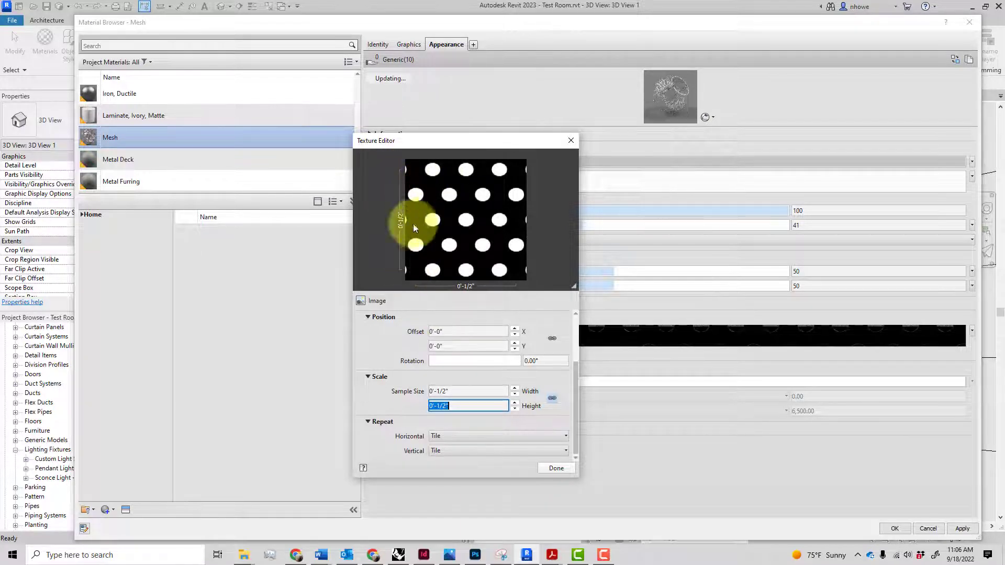
- Check the hole size against the sconce reference photo and apply the Mesh material's texture changes
click(449, 555)
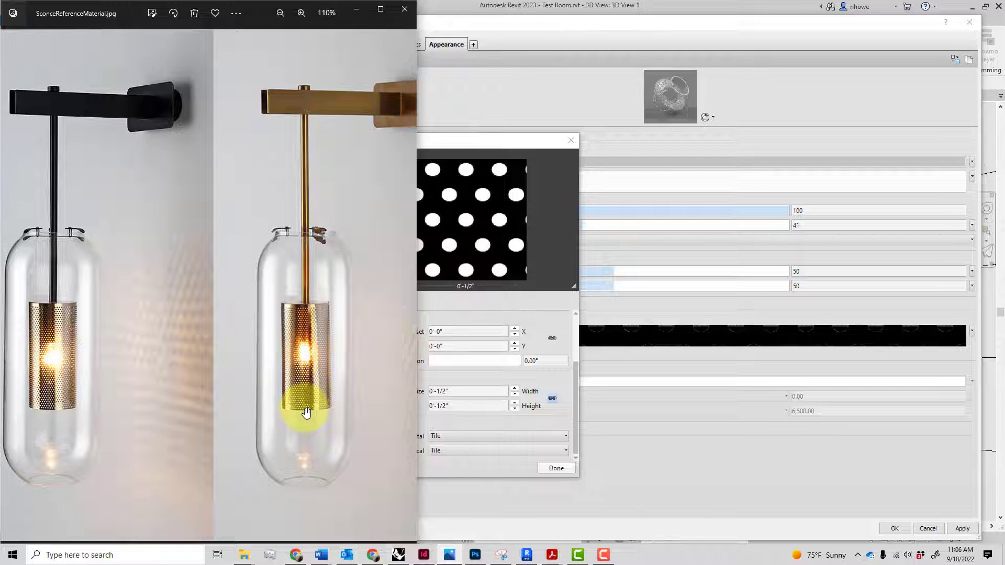
click(550, 254)
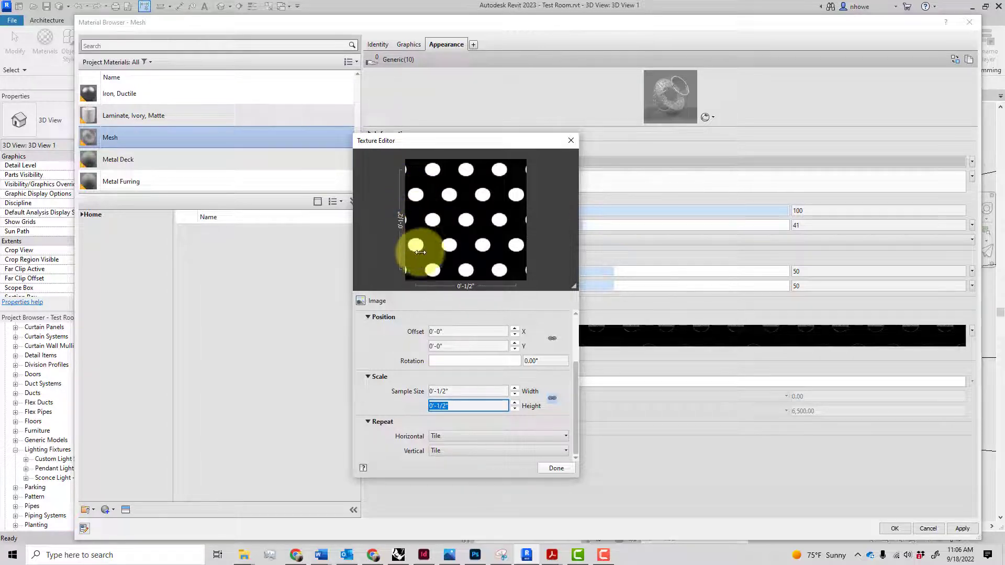
click(550, 467)
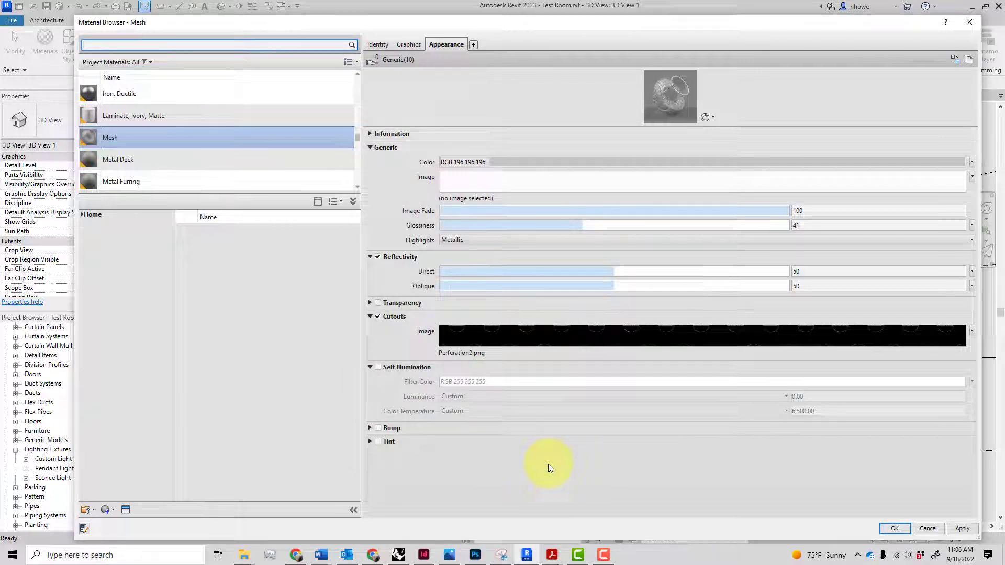
click(959, 526)
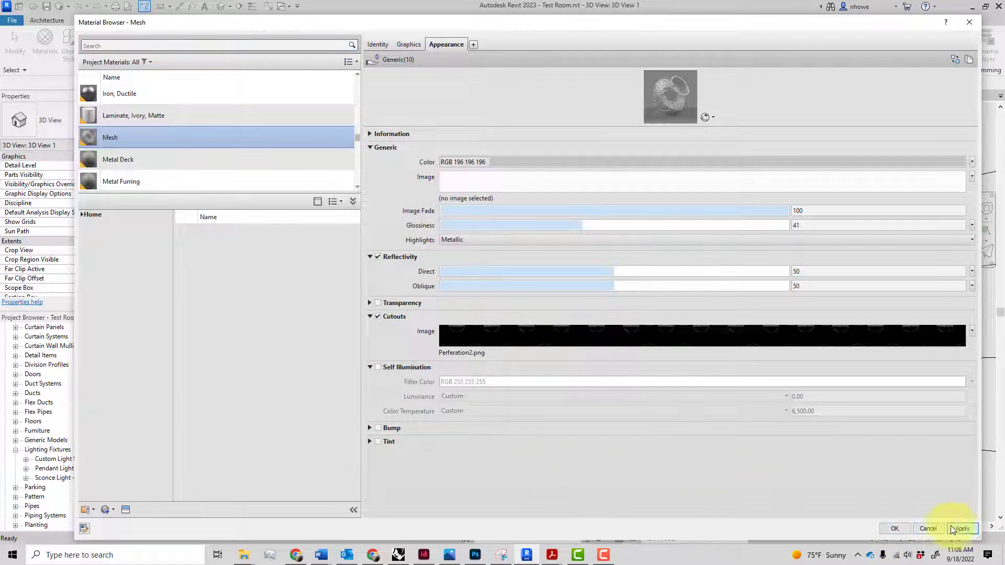
click(895, 528)
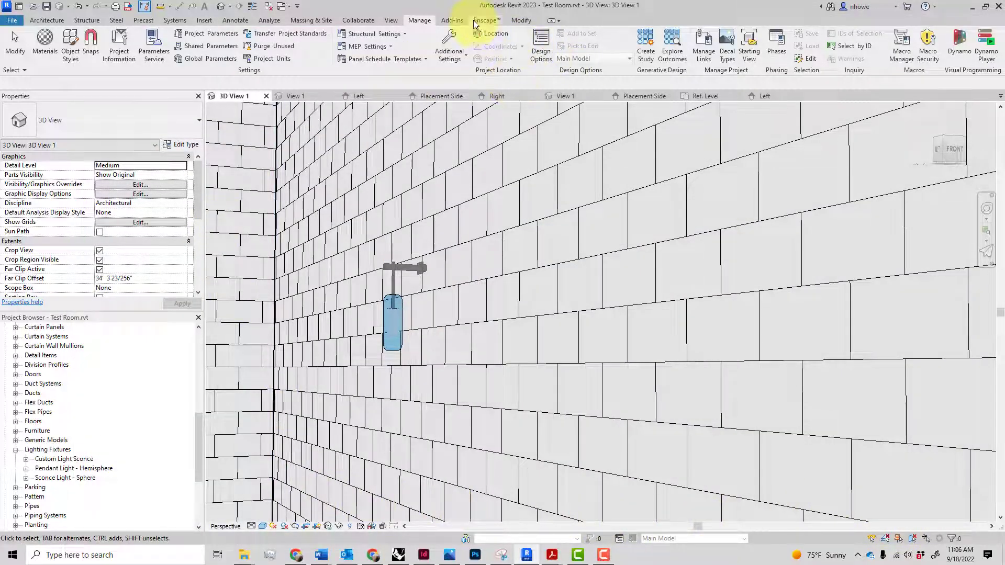
- Launch the Enscape rendering and approach the wall sconce to check the light pattern it casts on the block wall
click(486, 20)
click(15, 46)
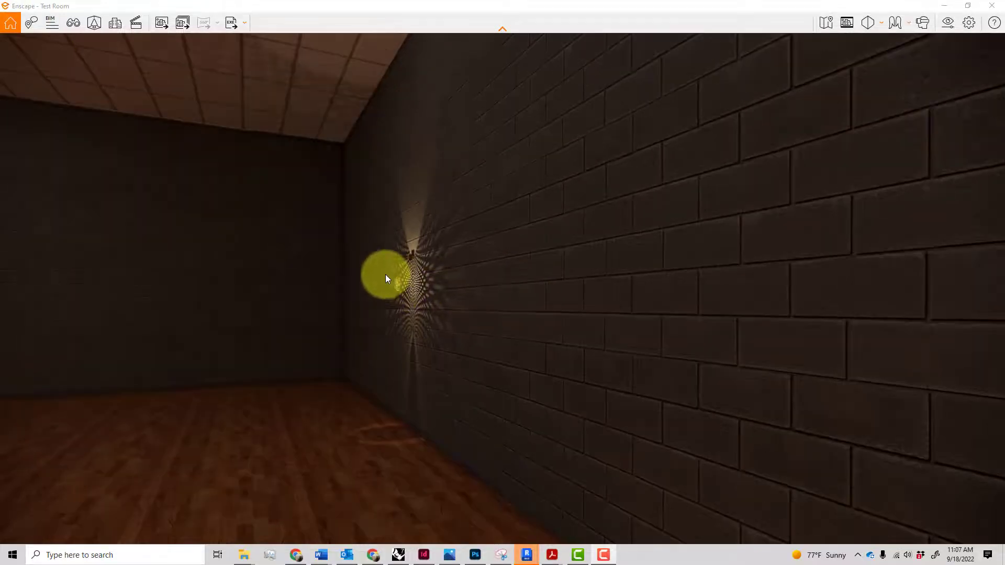
scroll(402, 311, up, 2)
middle_drag(413, 321, 576, 369)
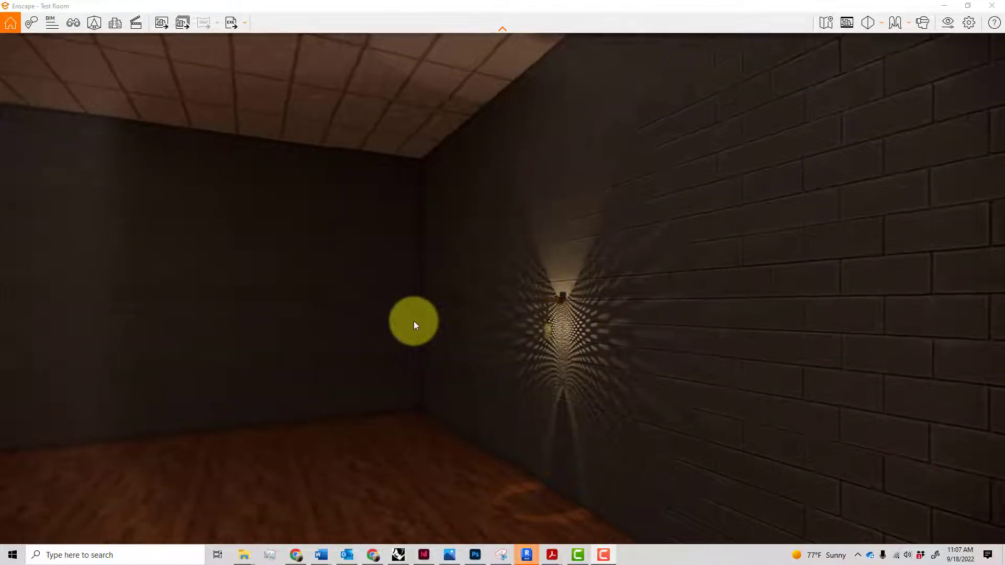
scroll(564, 370, up, 3)
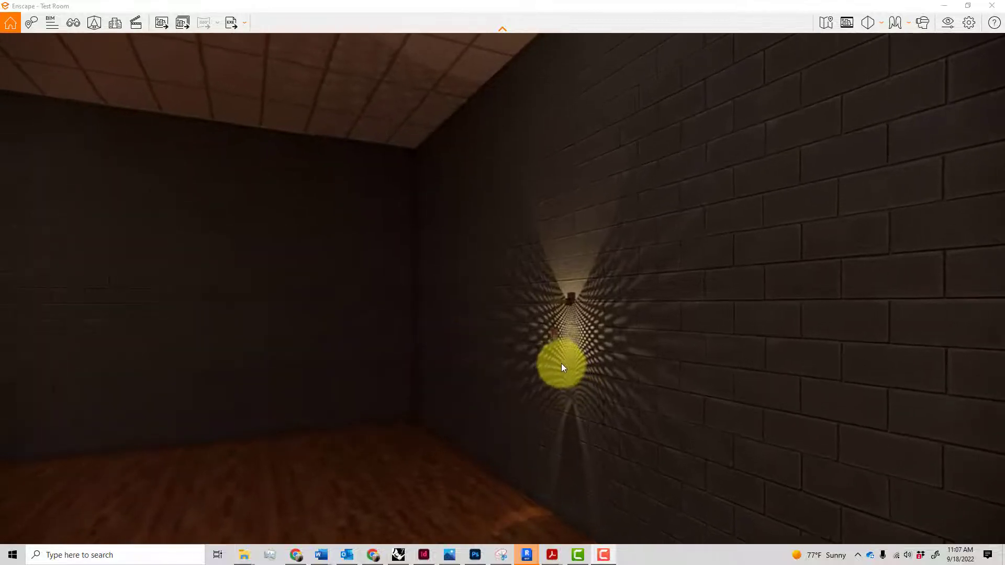
scroll(567, 361, up, 4)
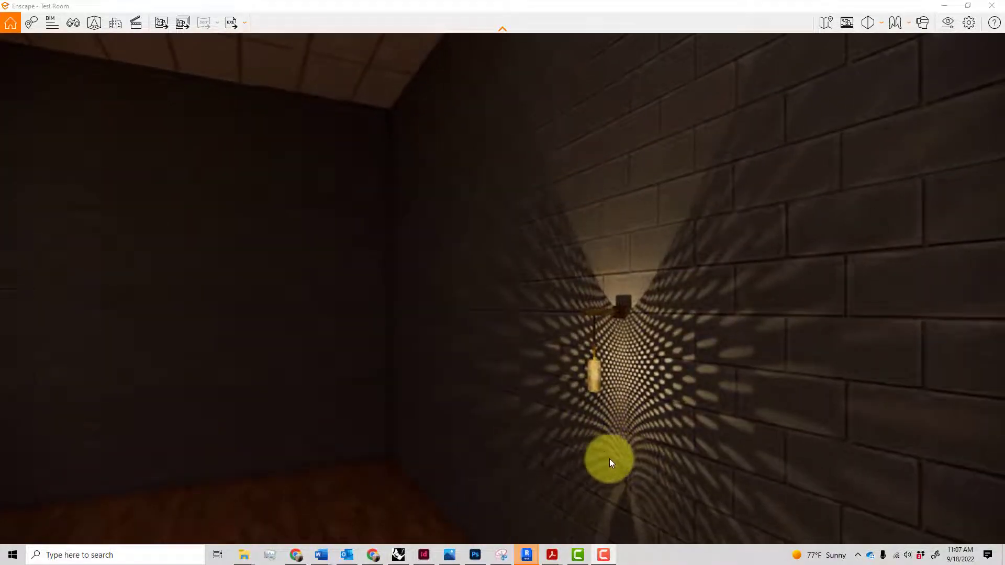
scroll(651, 466, up, 4)
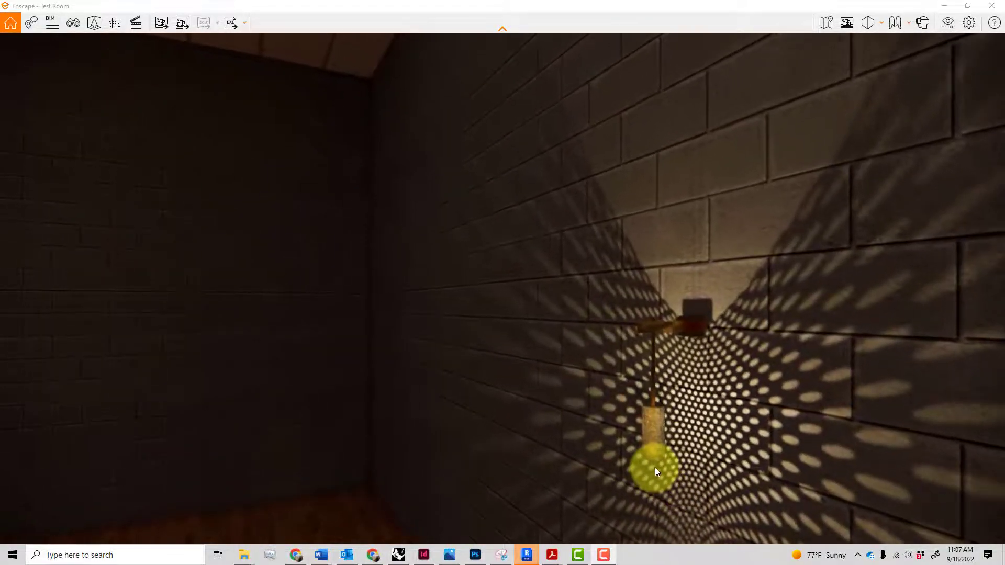
scroll(703, 323, up, 4)
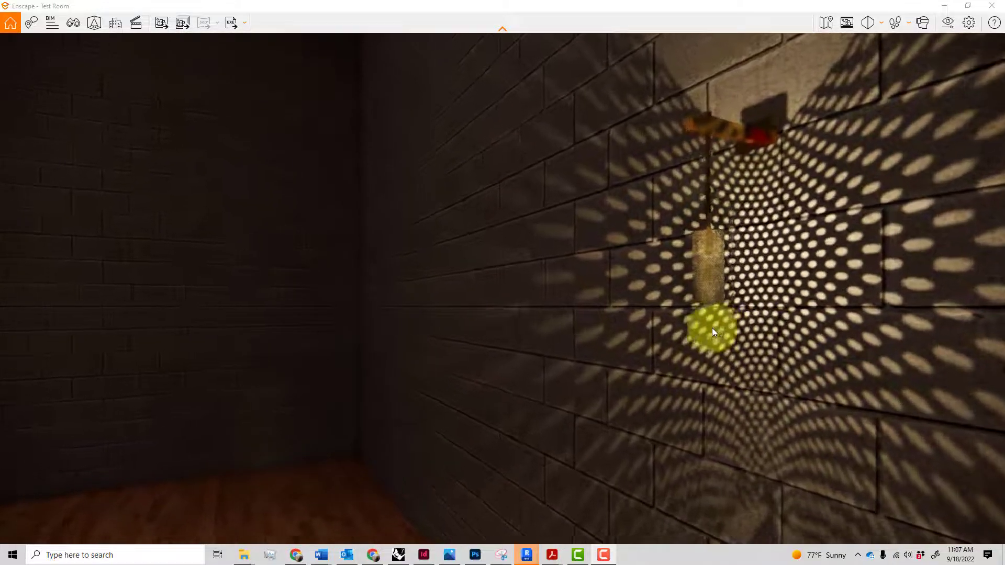
- Examine the perforated mesh cylinder and its rescaled holes from close and slightly farther away, and close the Enscape rendering
key(d)
scroll(686, 300, up, 3)
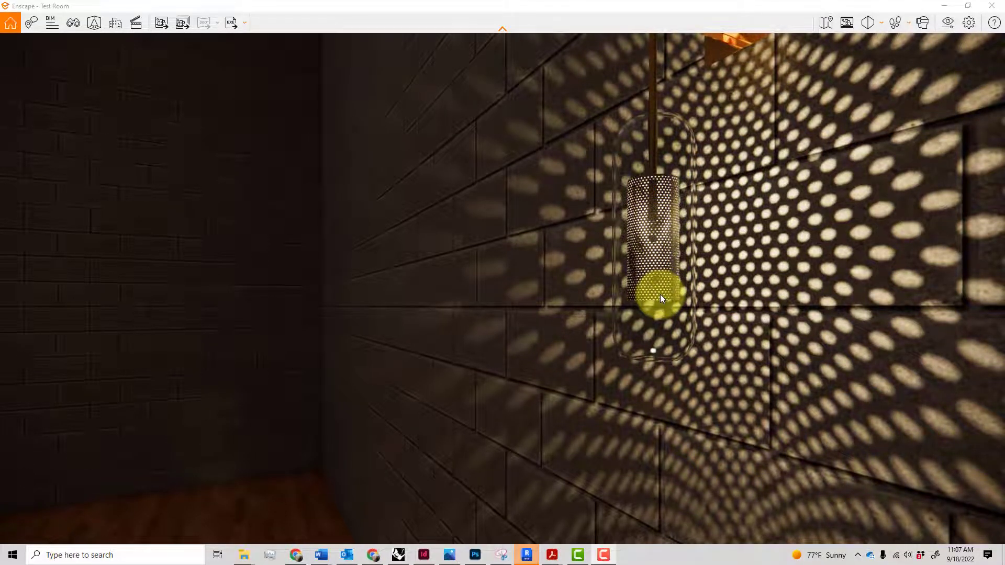
scroll(661, 296, down, 3)
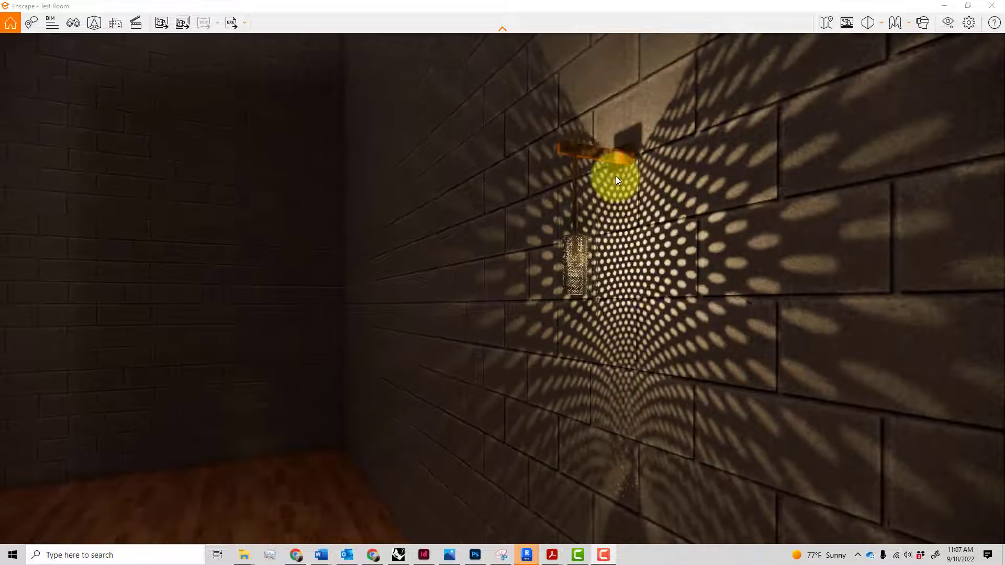
scroll(616, 176, up, 3)
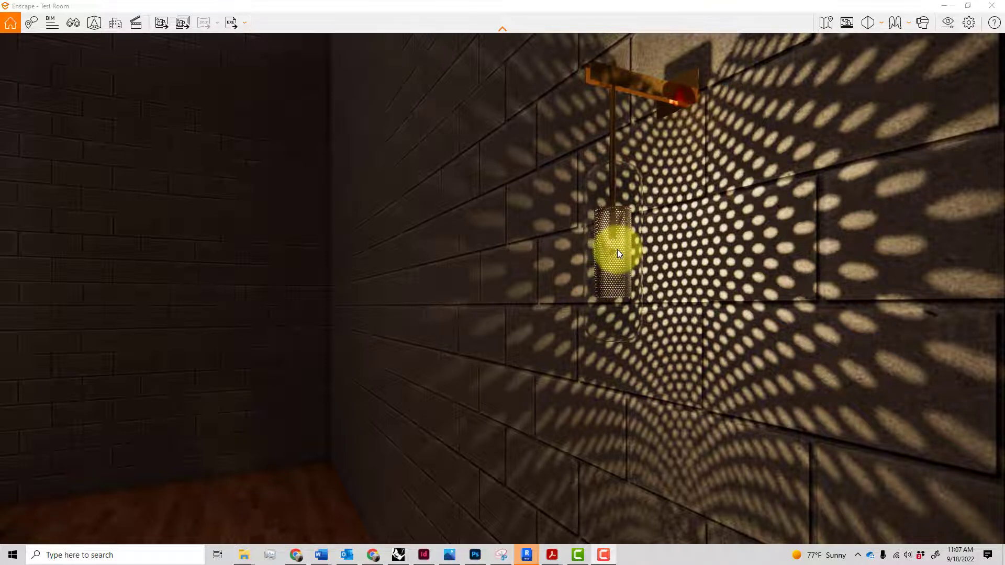
scroll(617, 249, up, 3)
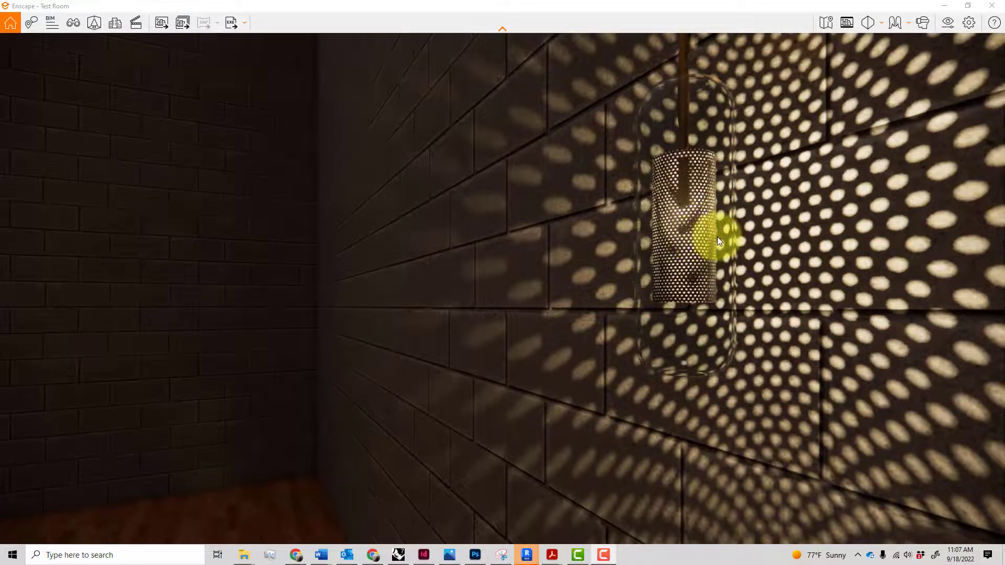
key(d)
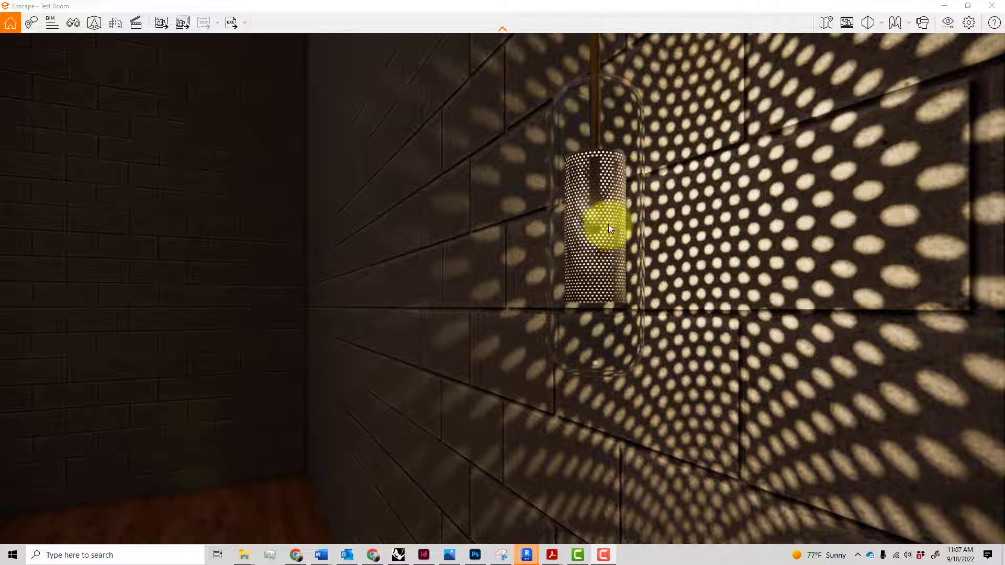
scroll(622, 248, up, 3)
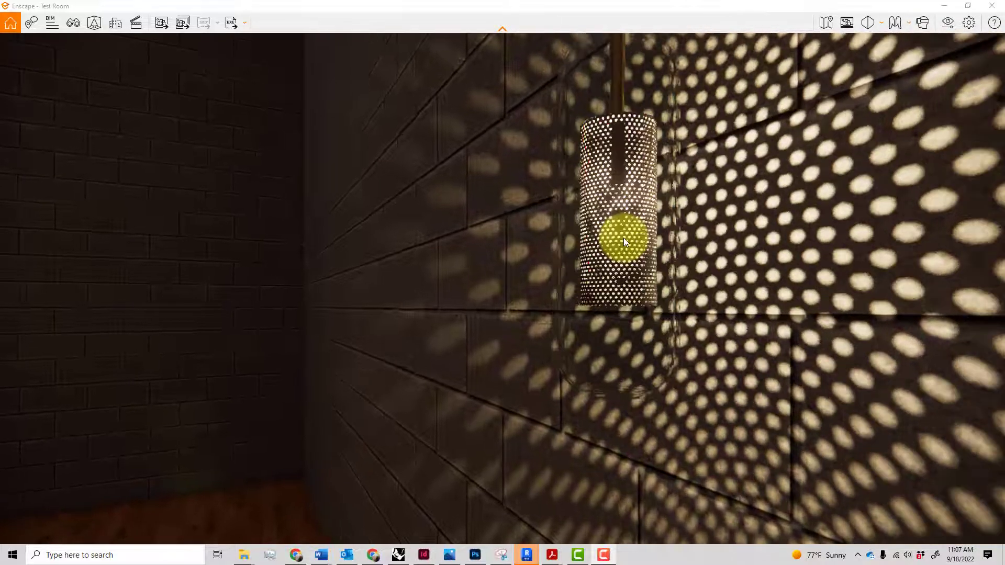
scroll(623, 238, down, 5)
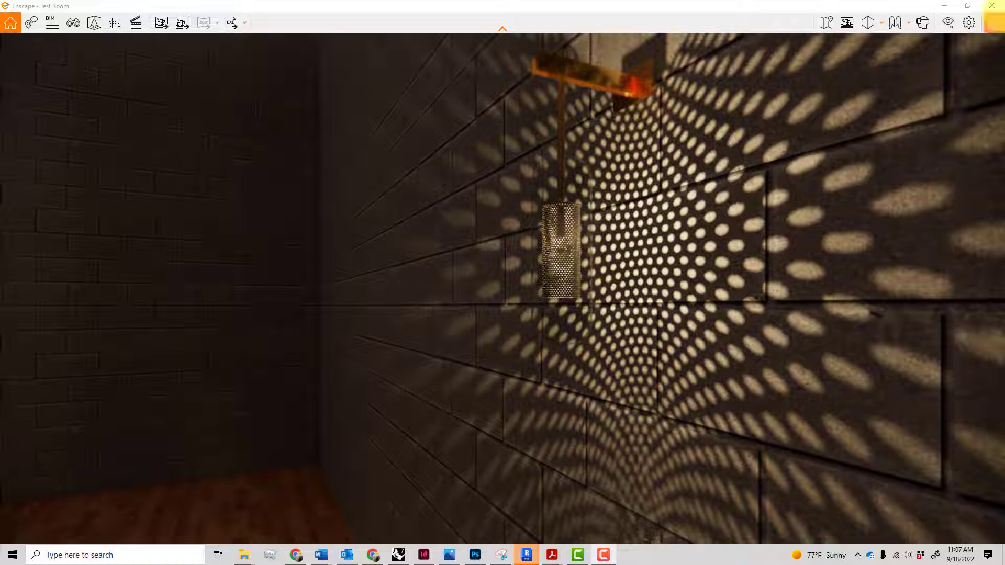
click(999, 5)
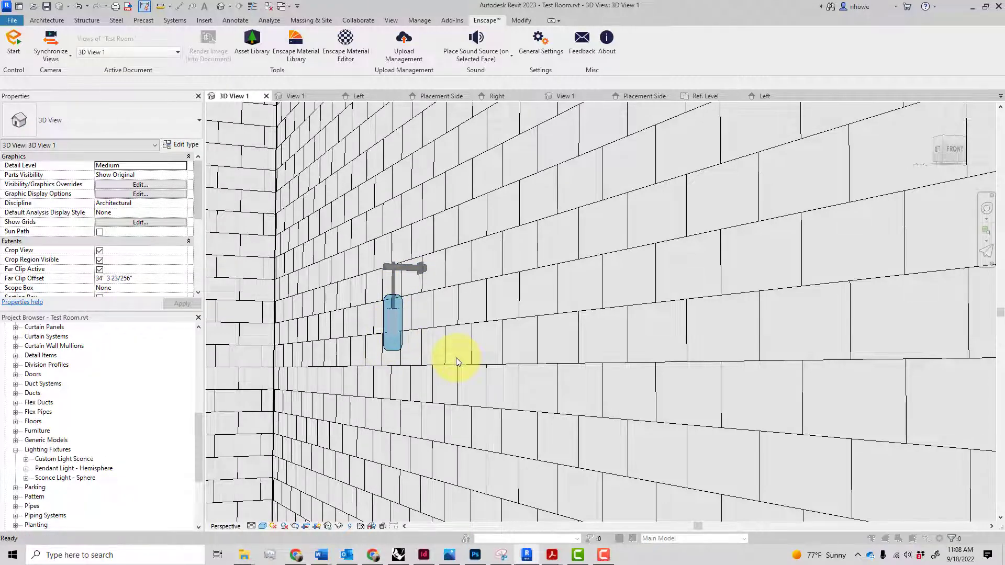
- In the object styles for imported objects, find the Default Light Source material for the Bulb category and select it
key(v)
key(g)
click(463, 376)
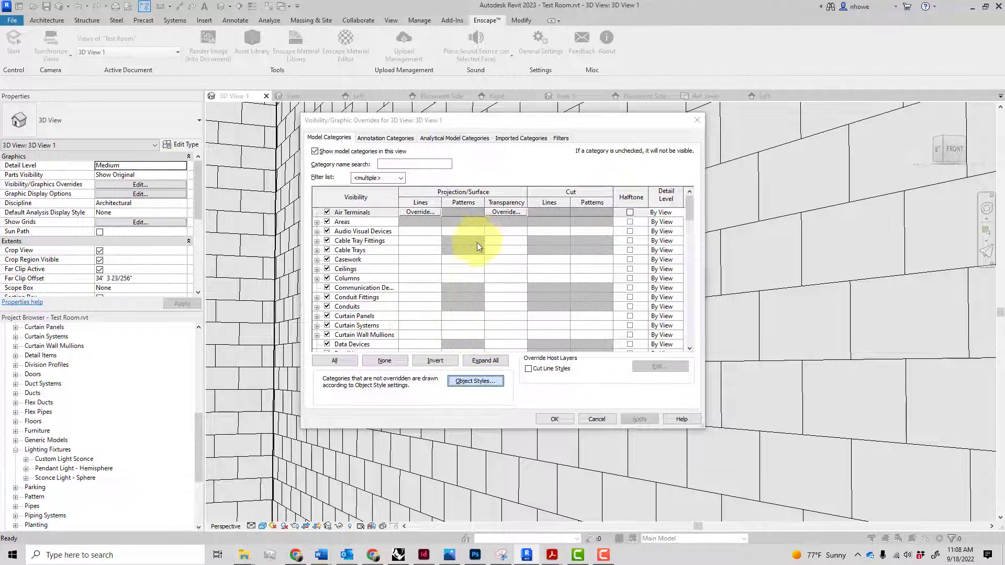
click(491, 143)
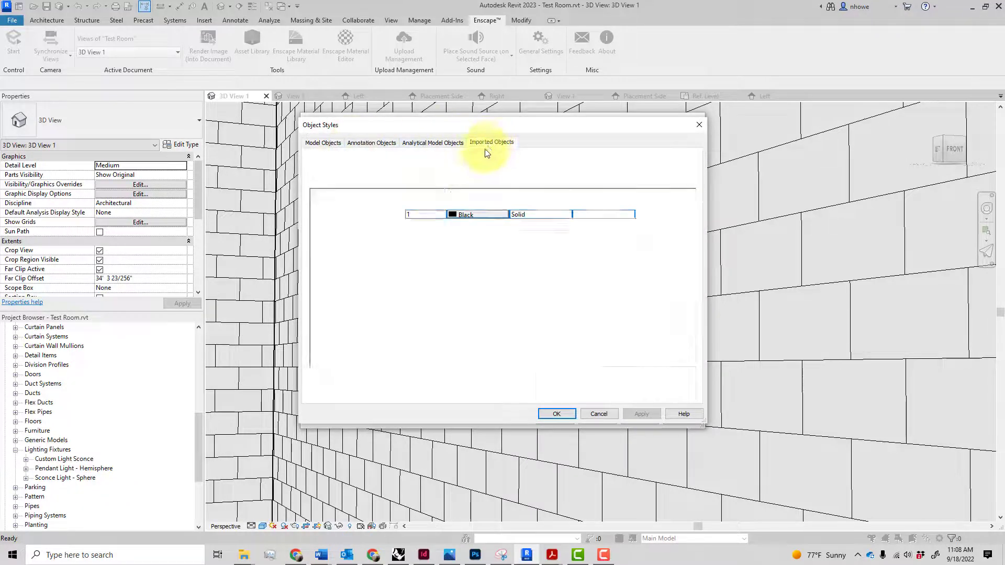
click(348, 233)
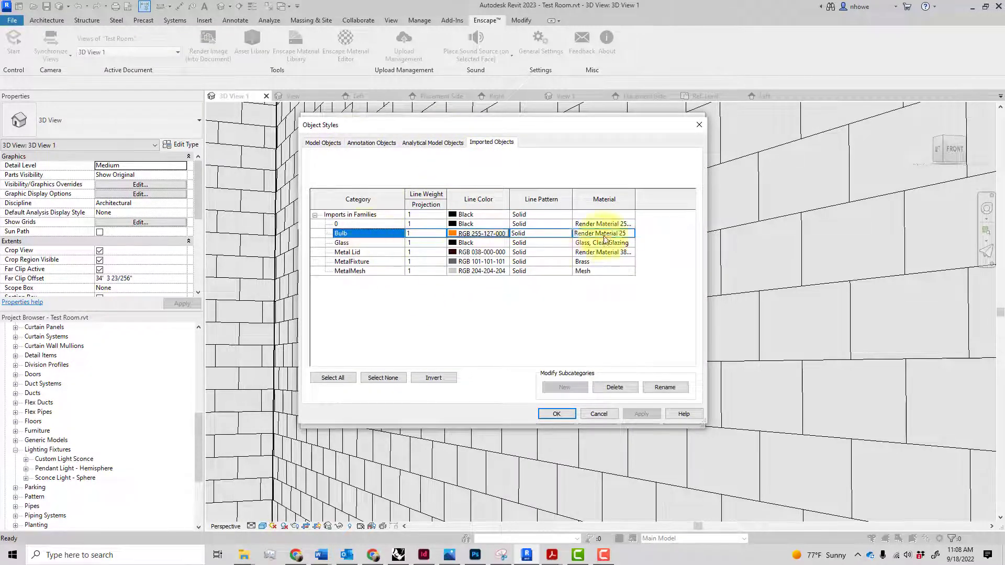
click(607, 234)
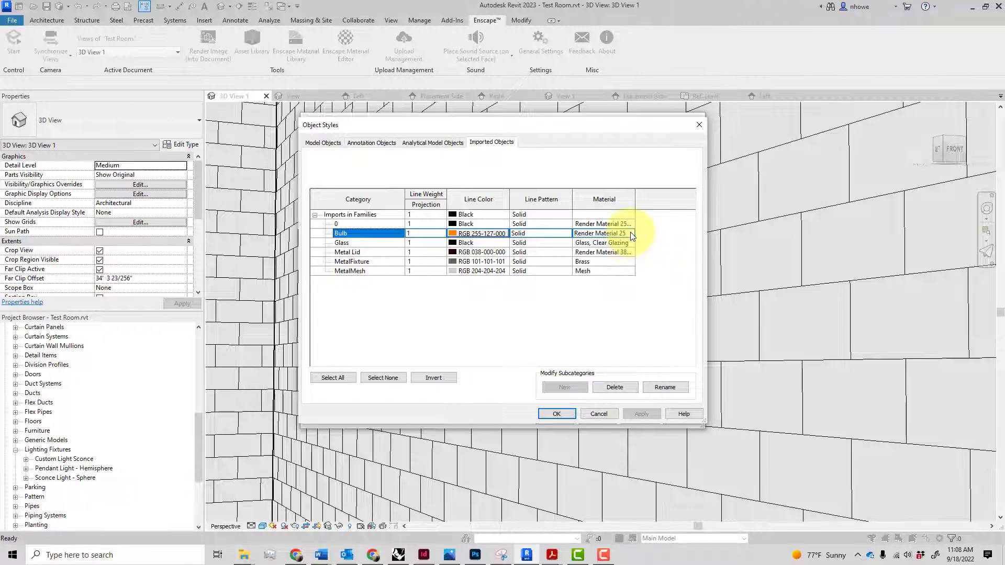
click(630, 234)
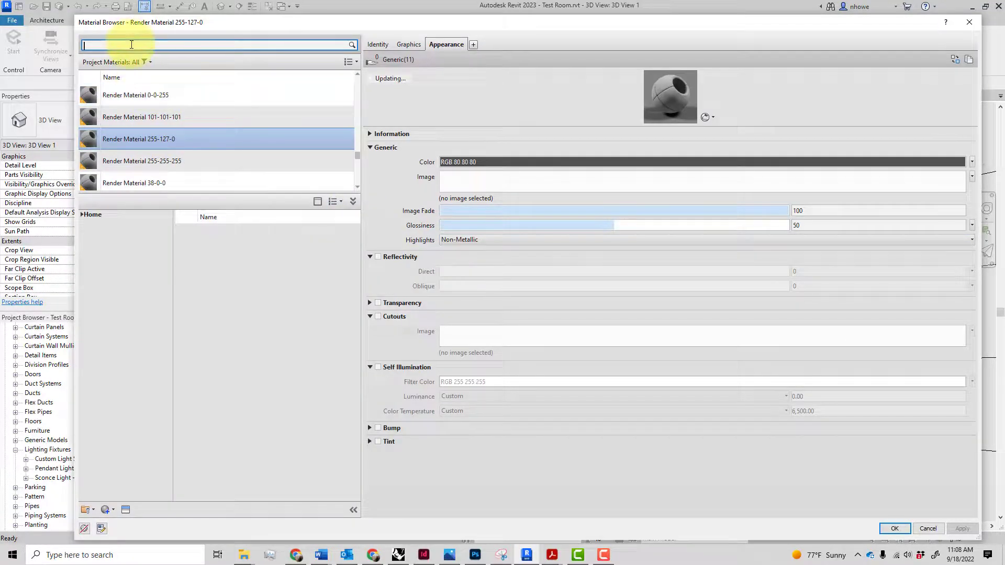
text(light)
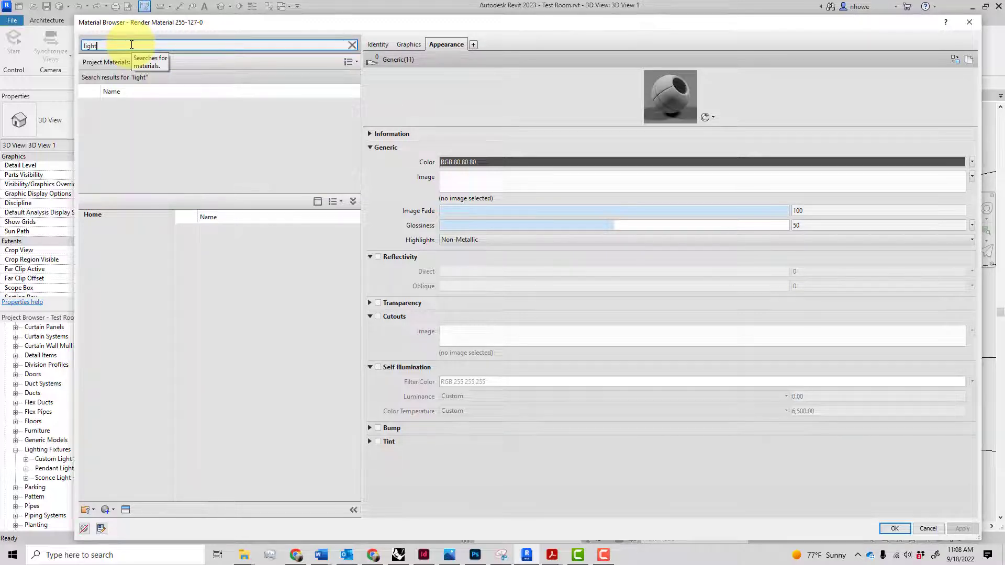
click(124, 174)
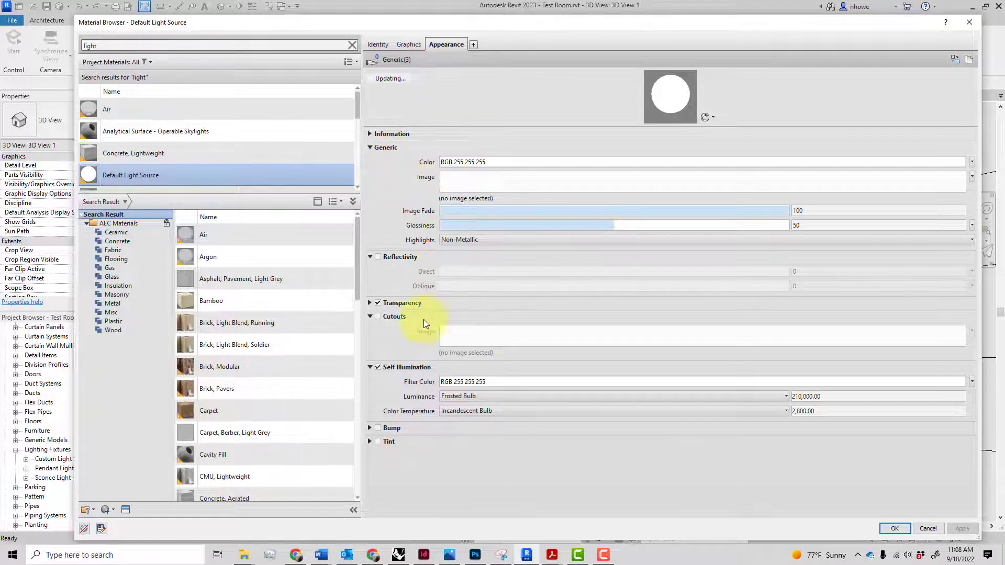
- Try Default Light Source without transparency and with the Lamp Shade Exterior and Interior luminance presets, restoring transparency and Frosted Bulb
click(378, 303)
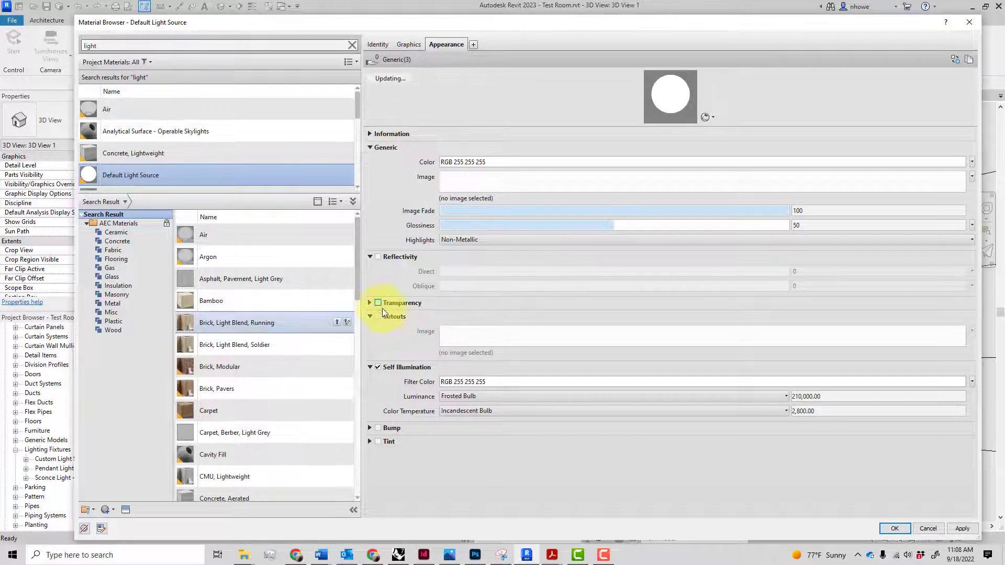
click(378, 303)
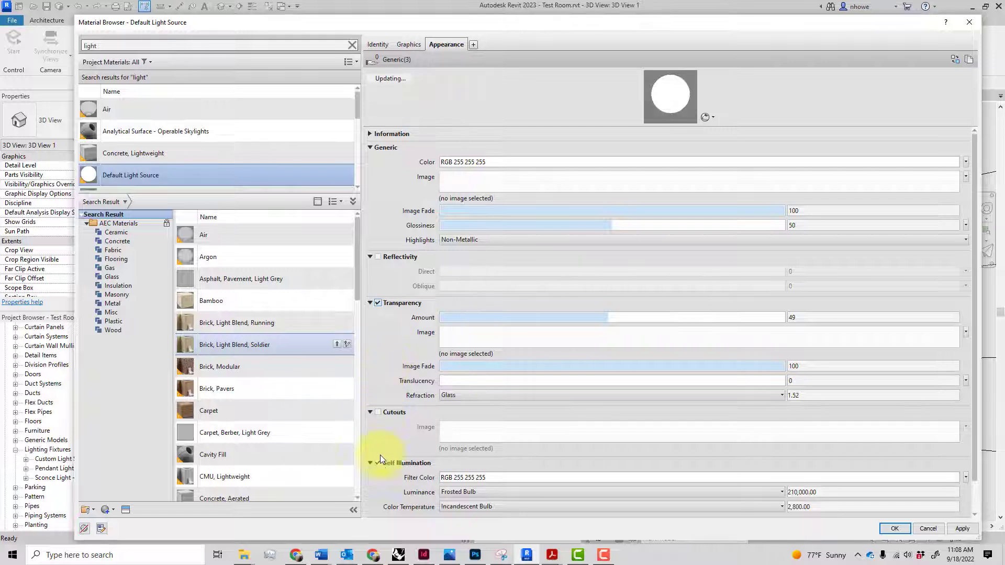
scroll(381, 453, down, 1)
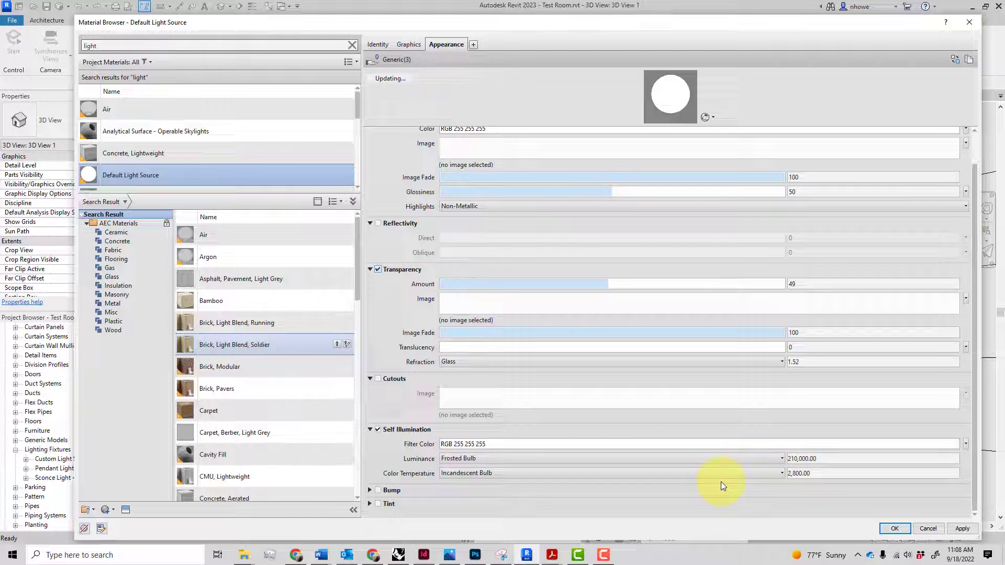
click(779, 458)
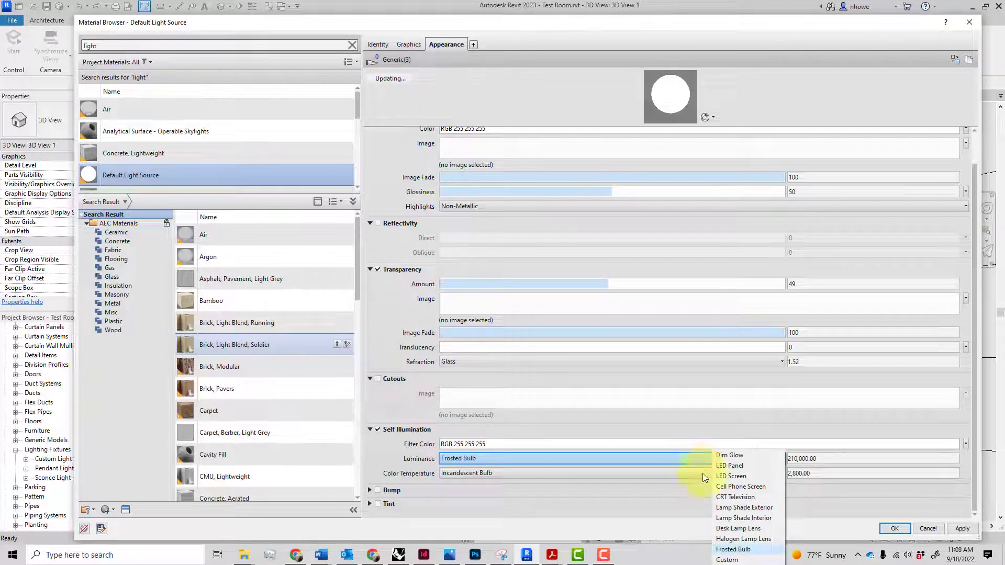
click(738, 508)
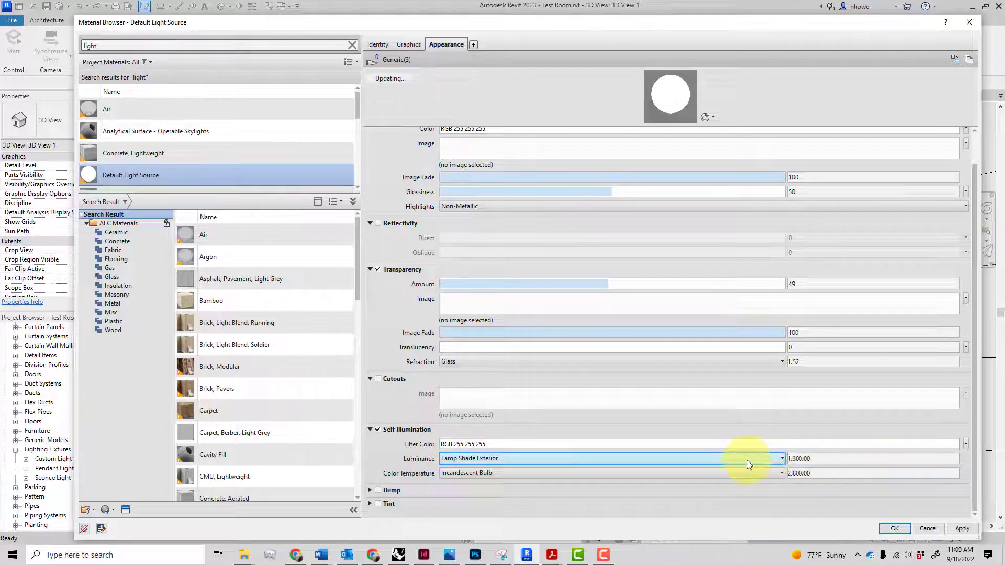
click(783, 459)
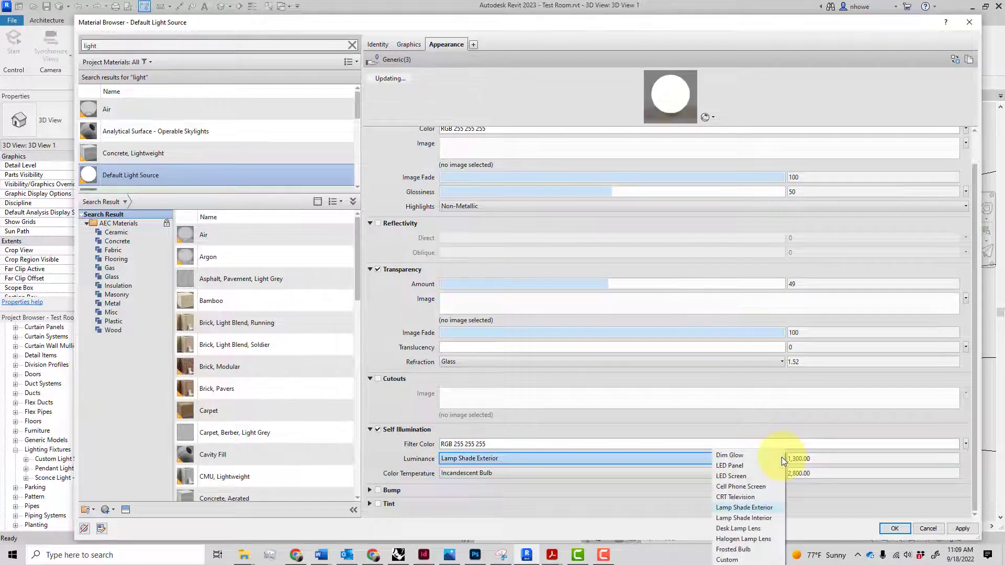
click(752, 518)
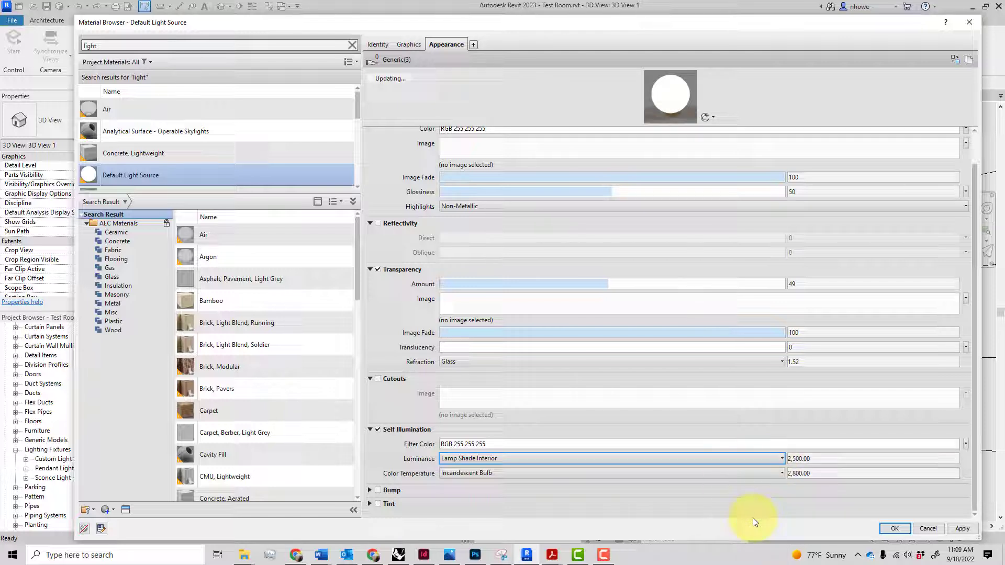
click(779, 461)
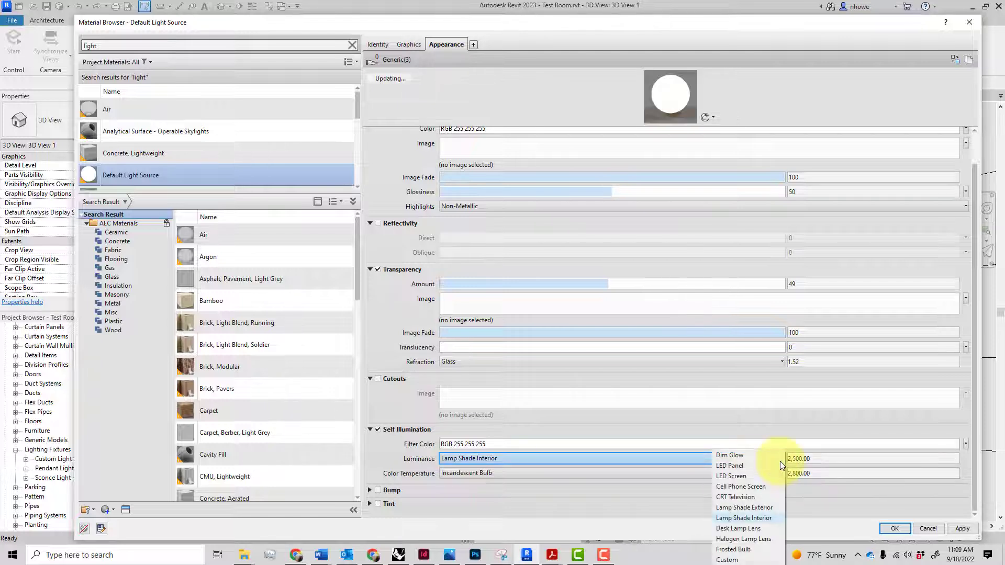
click(749, 547)
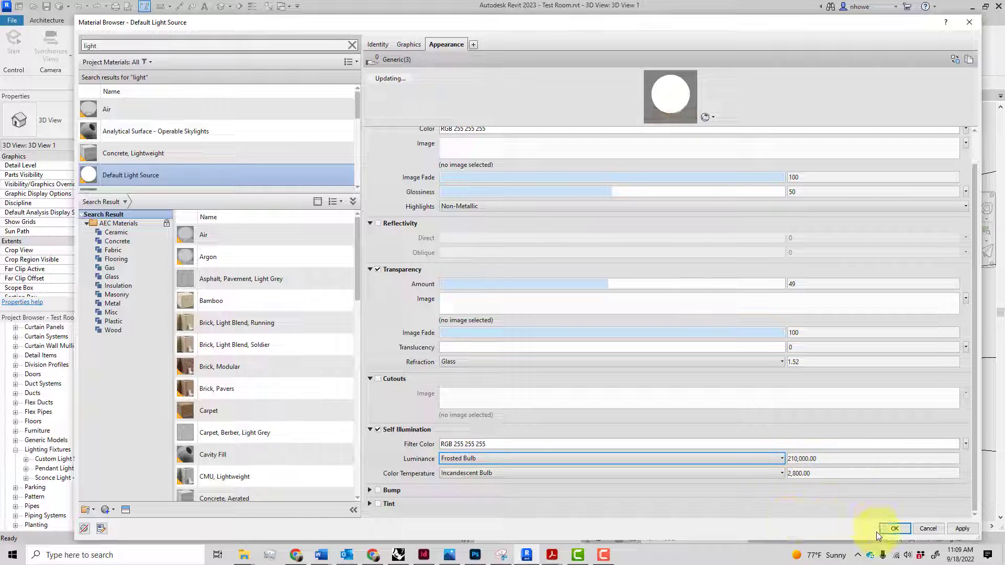
- Confirm Default Light Source as the Bulb material, accept the object styles and visibility settings, and select the sconce
scroll(202, 182, down, 1)
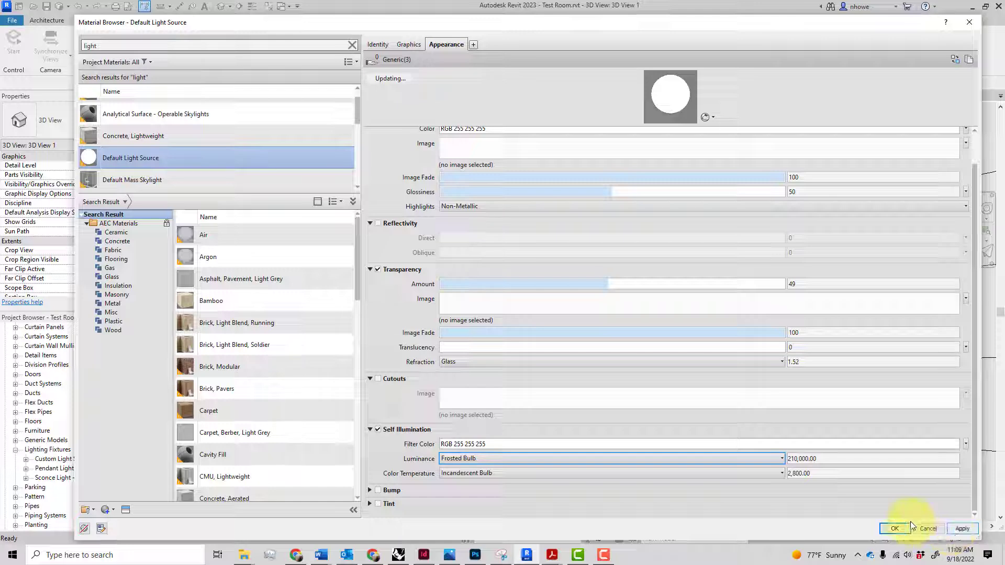
click(889, 529)
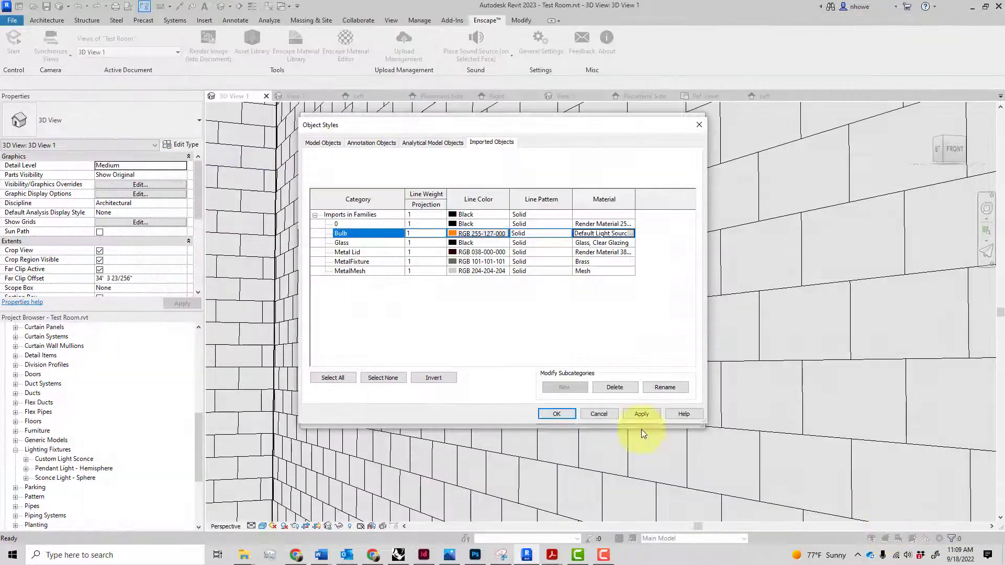
click(560, 413)
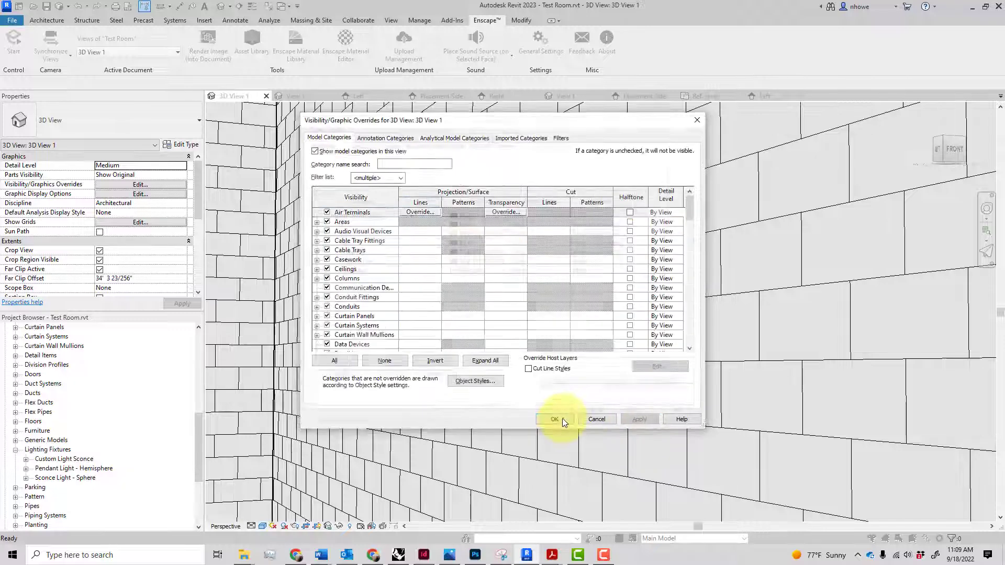
click(563, 419)
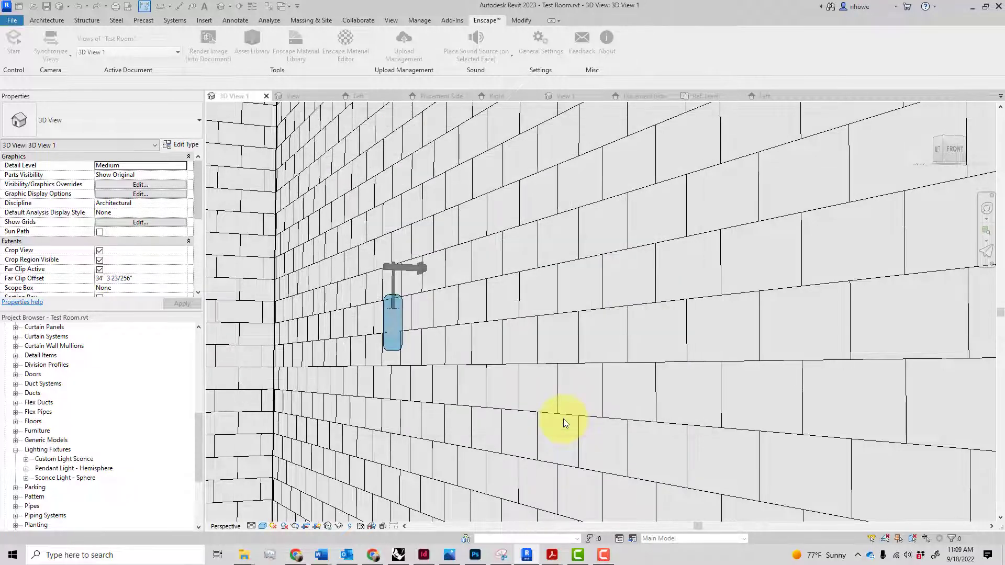
click(401, 302)
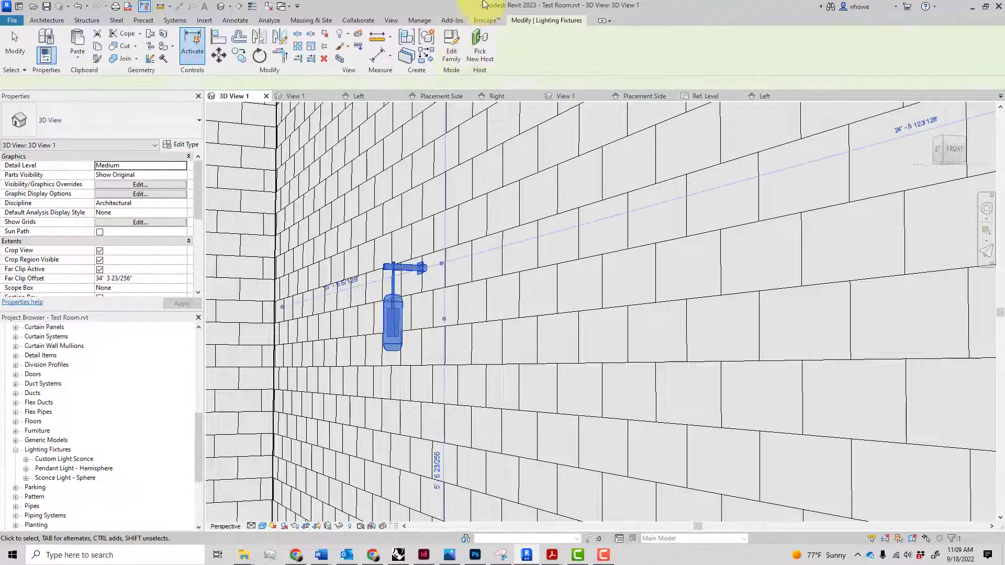
- Search the project materials for "mesh" and select the Mesh material
click(419, 20)
click(46, 41)
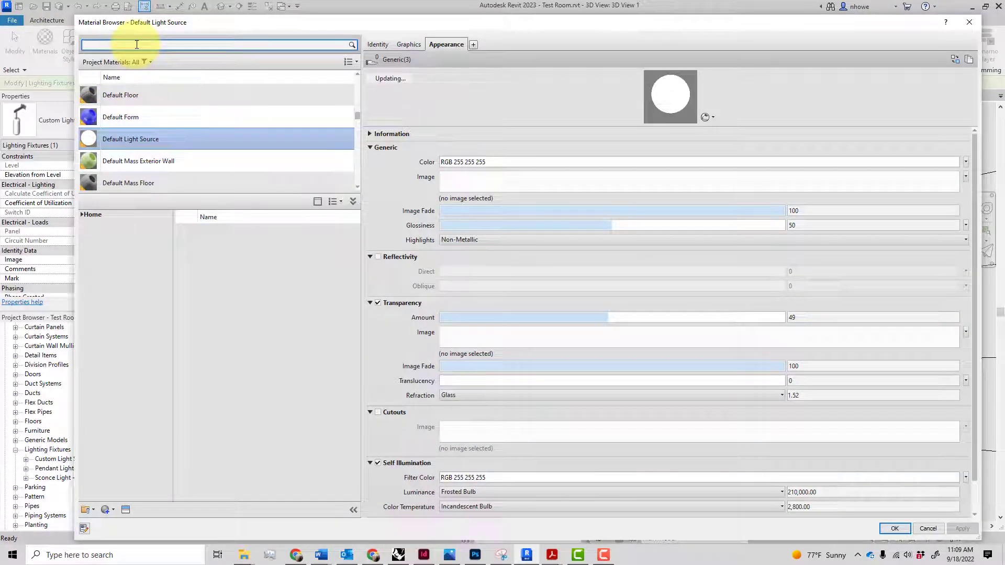
click(138, 46)
text(mesh)
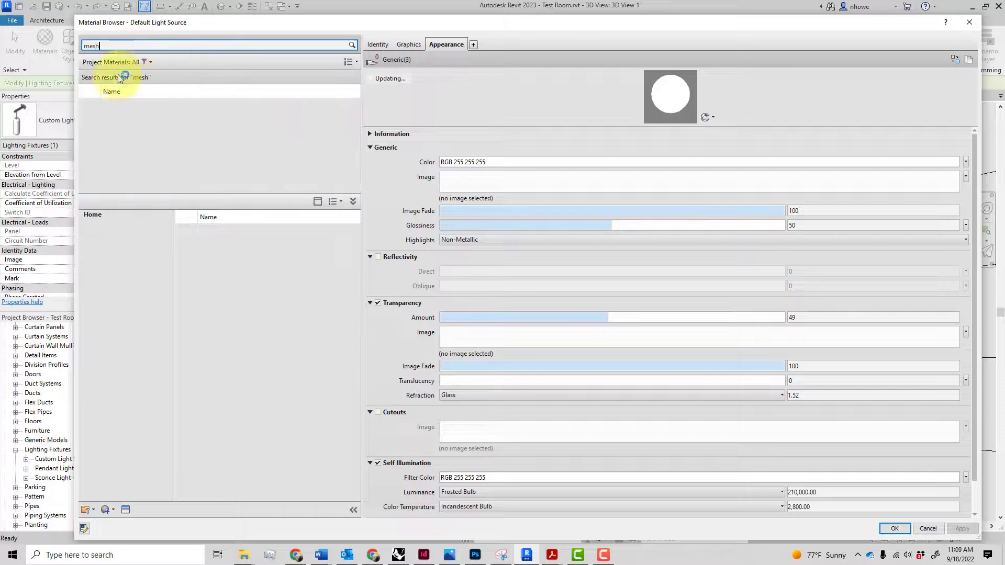
click(128, 114)
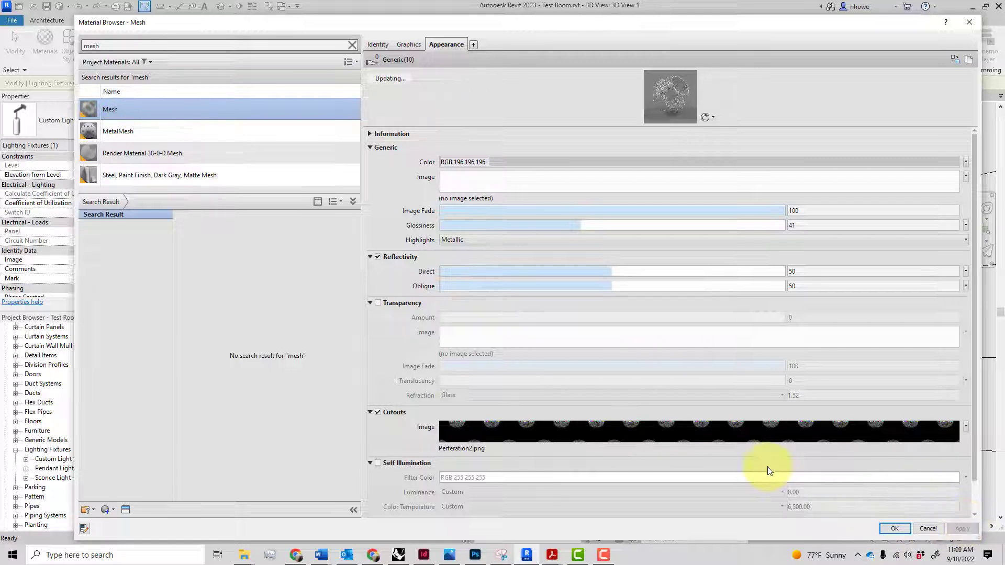
- Set the sample size of Mesh's Perferation2.png cutout image to 1/4" wide and high, and accept the material changes
click(498, 435)
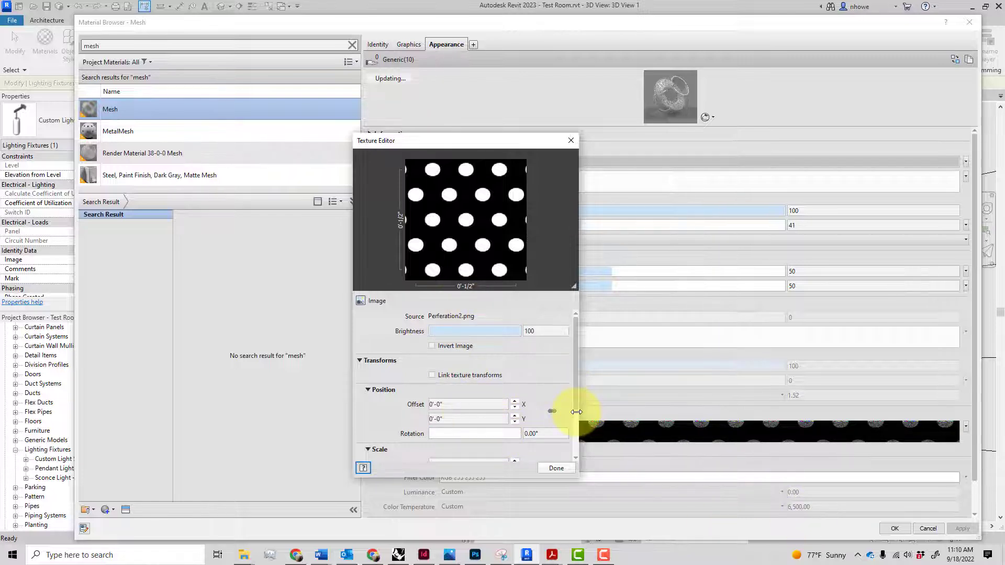
scroll(568, 439, down, 3)
click(468, 392)
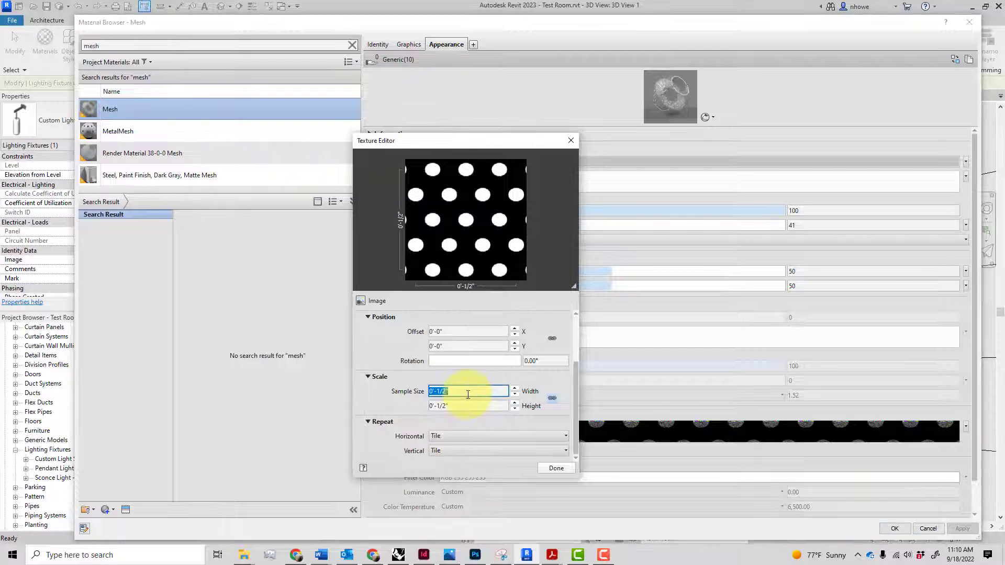
text(1/4)
key(Return)
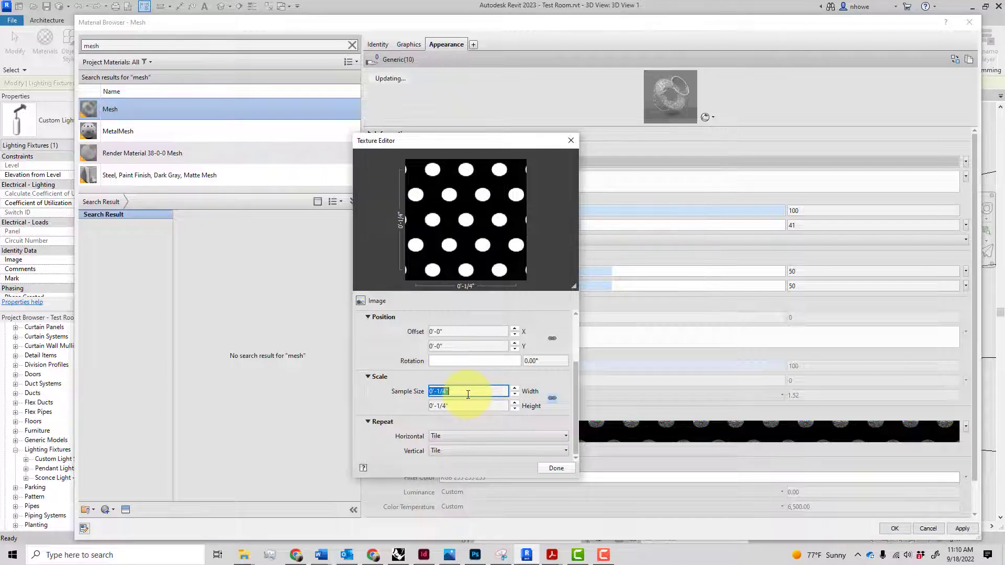
click(473, 406)
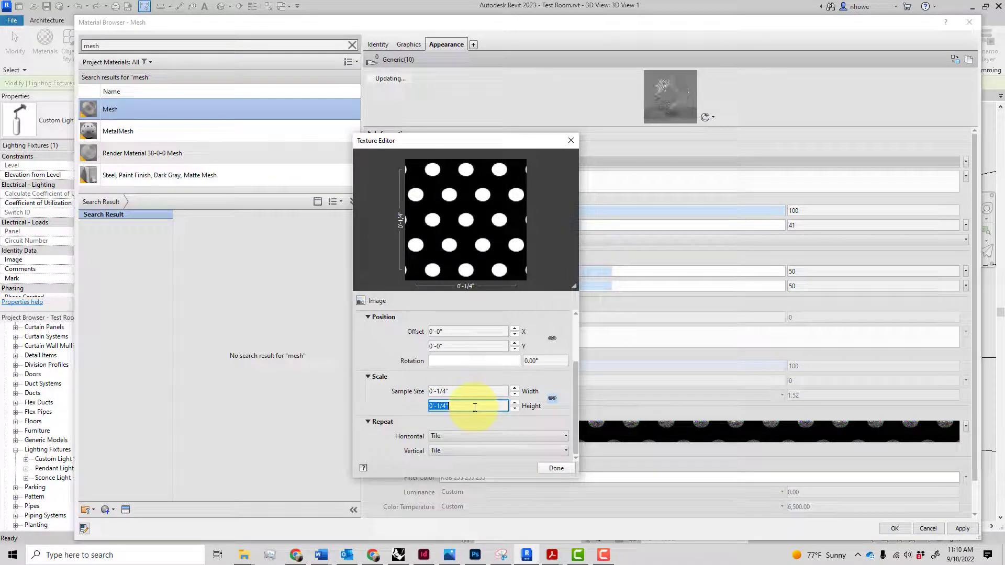
click(572, 470)
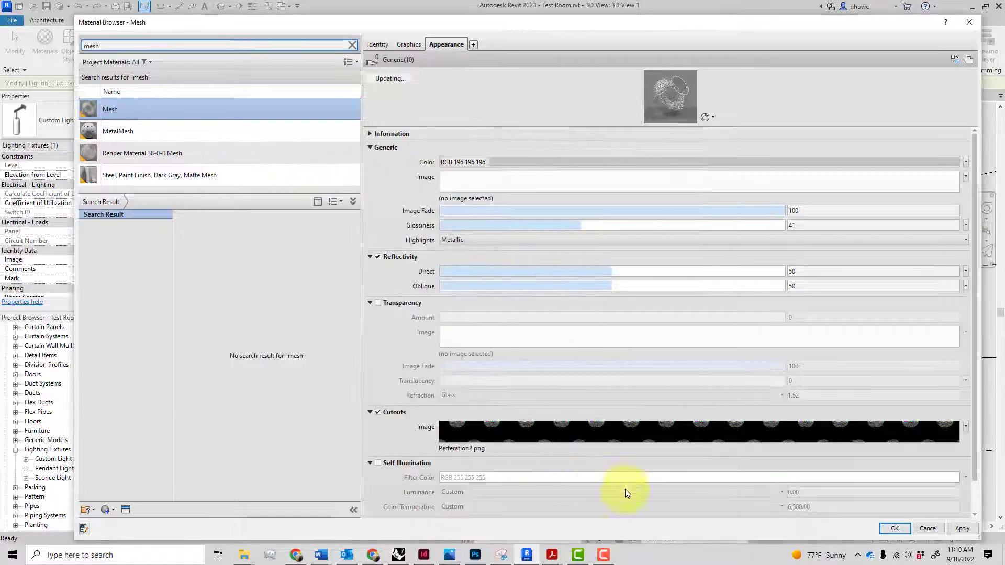
click(955, 528)
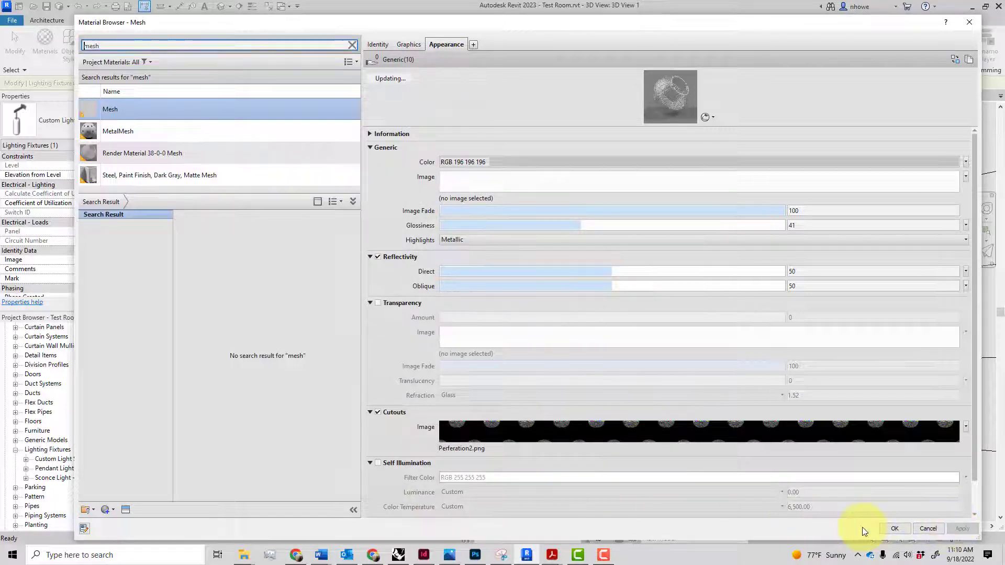
click(893, 529)
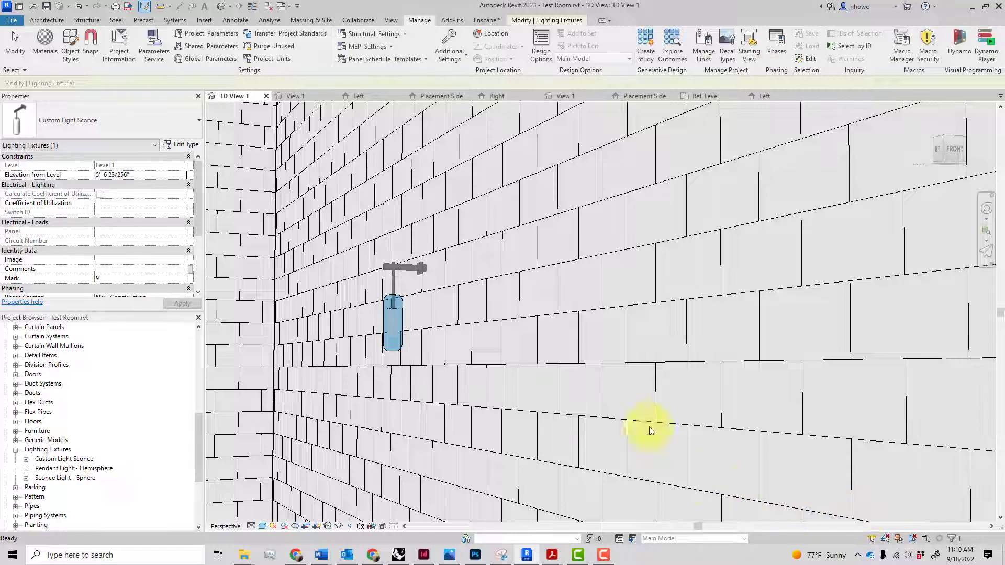
- Deselect the sconce and launch the Enscape rendering of the test room
key(Escape)
click(528, 556)
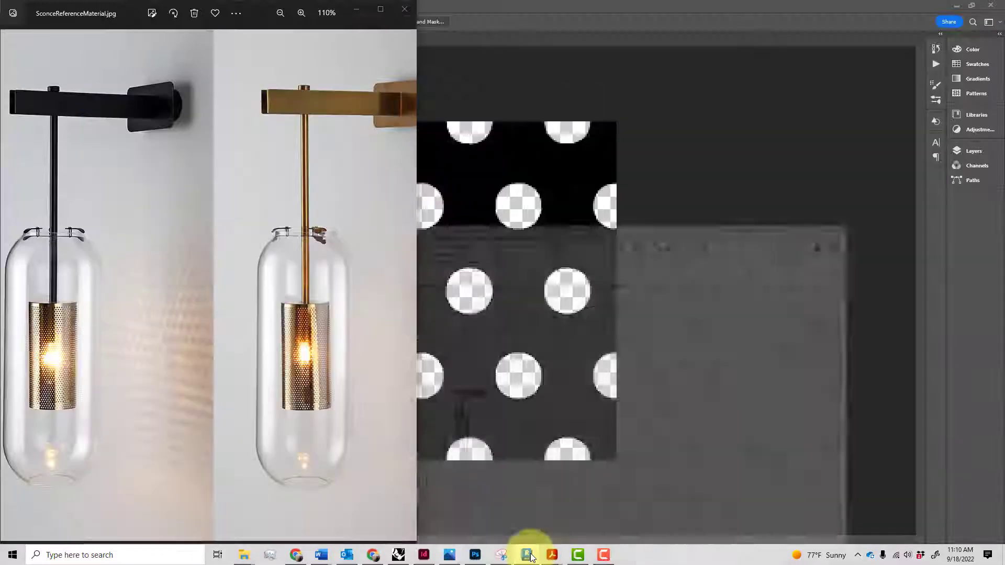
click(526, 554)
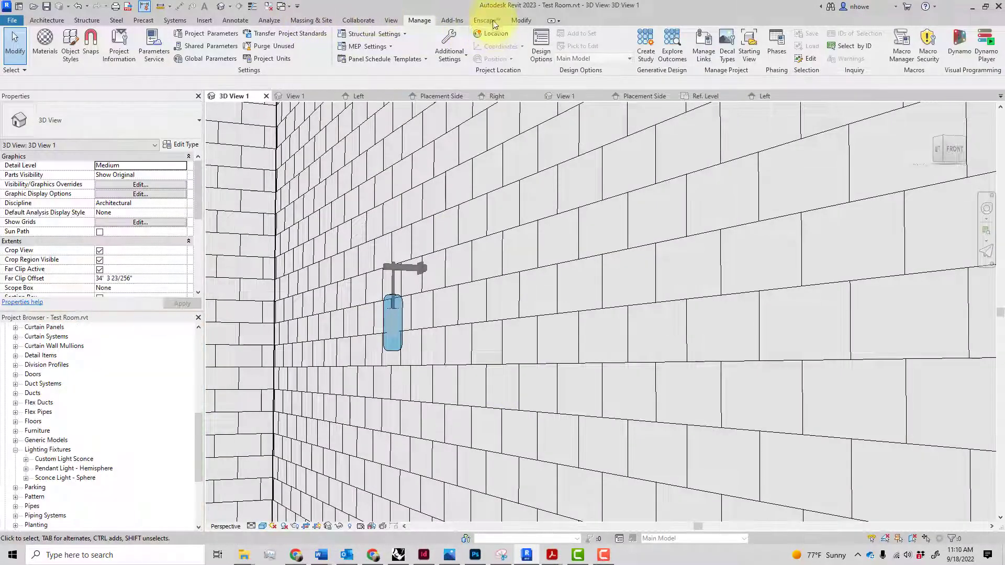
click(492, 21)
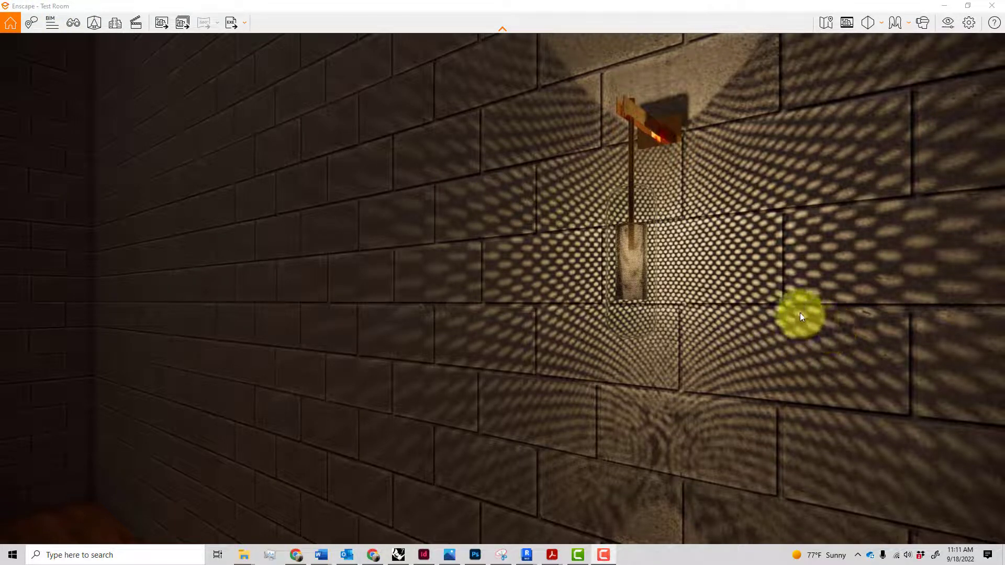
- Examine the mesh cylinder, its light pattern on the wall and the sconce's arm from several distances and angles in Enscape
scroll(755, 307, up, 3)
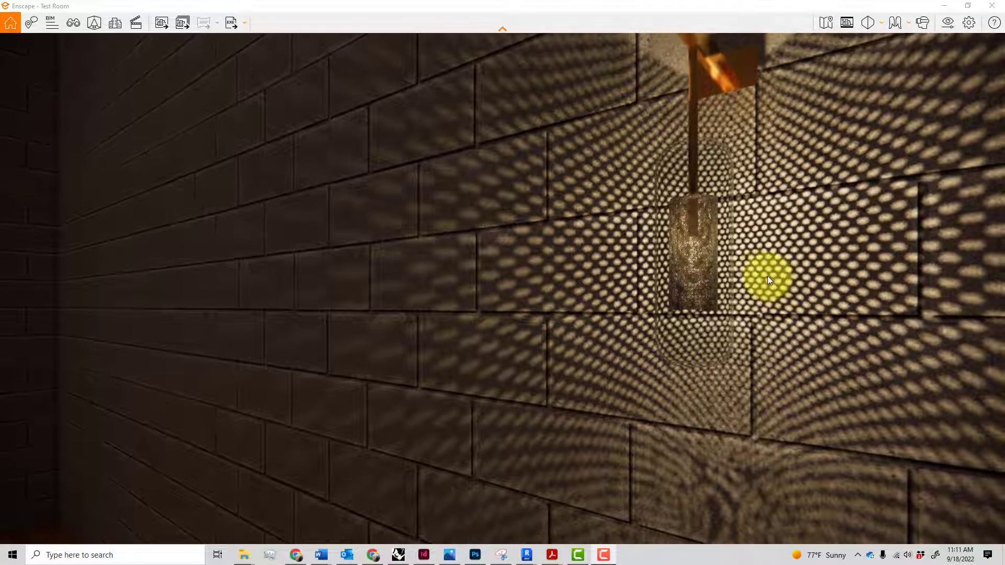
scroll(760, 277, up, 3)
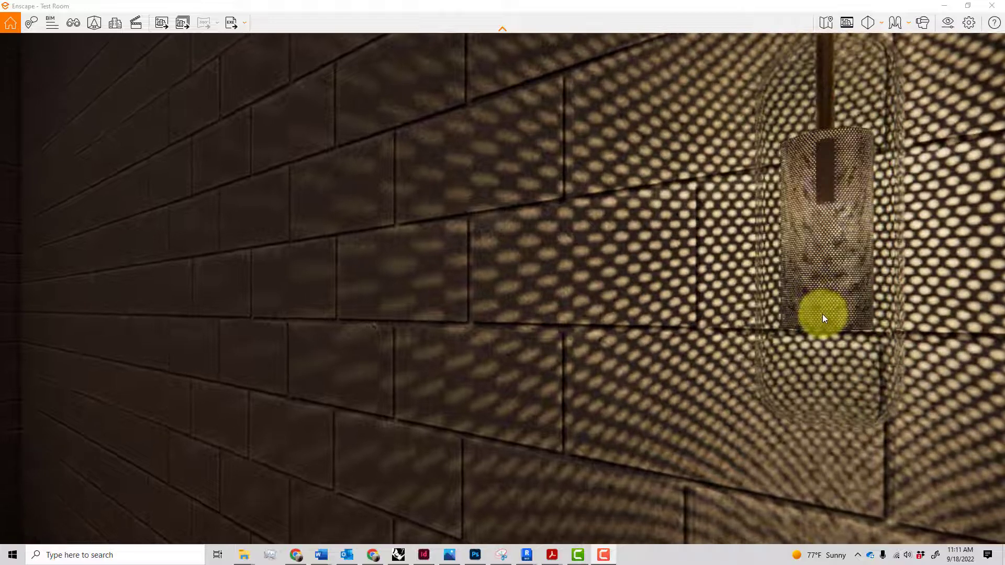
scroll(821, 315, down, 4)
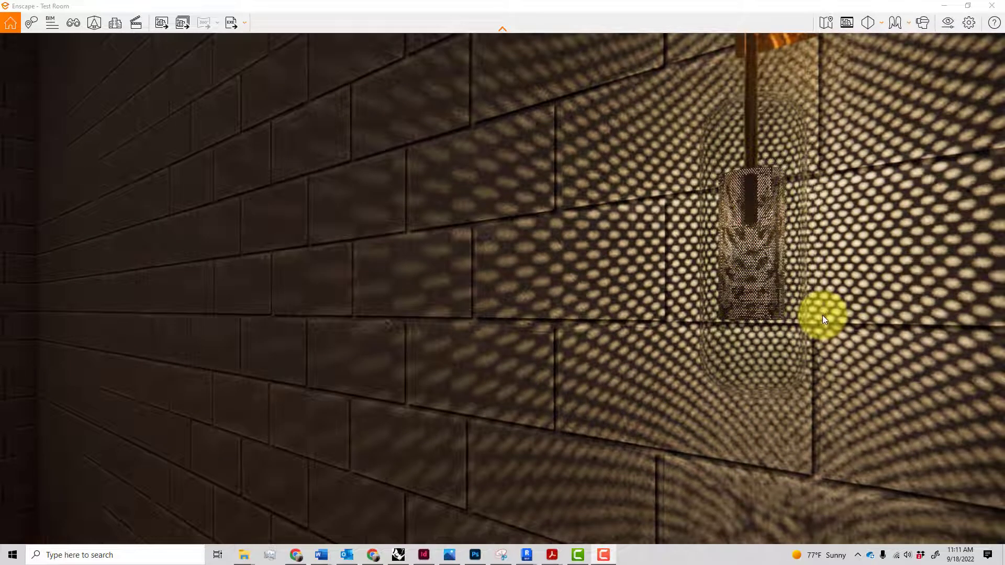
scroll(822, 312, down, 2)
scroll(767, 284, up, 3)
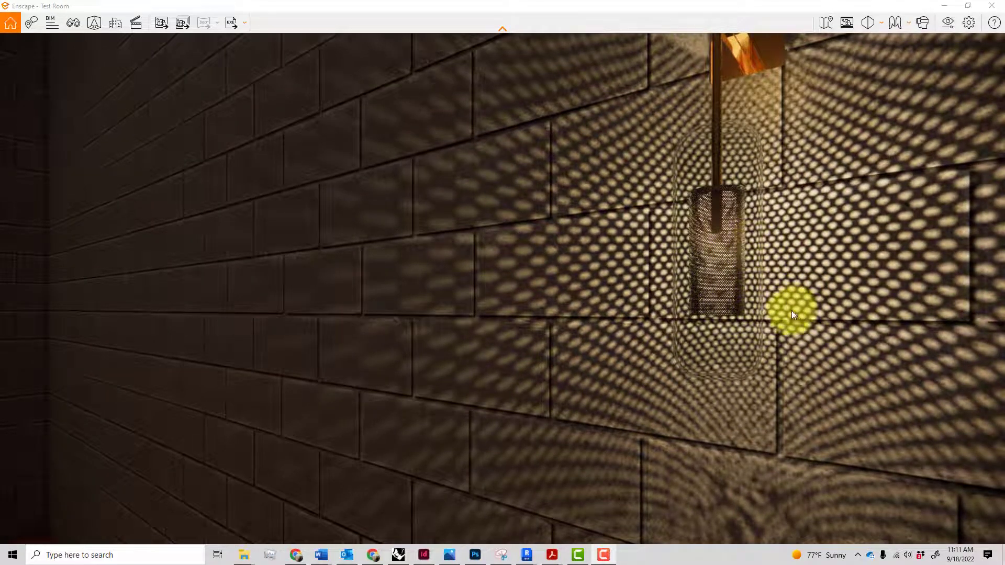
drag(783, 314, 463, 354)
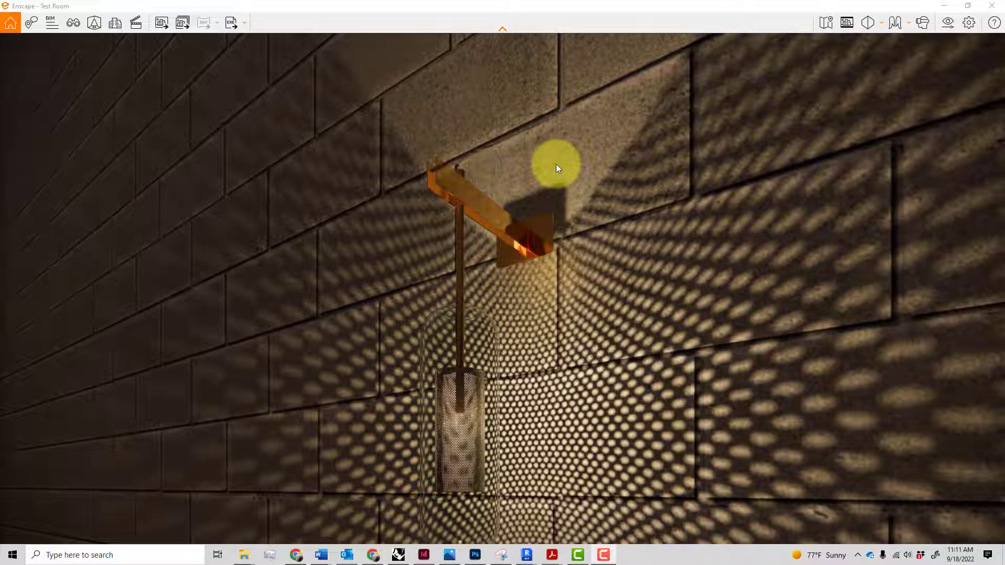
drag(587, 268, 628, 325)
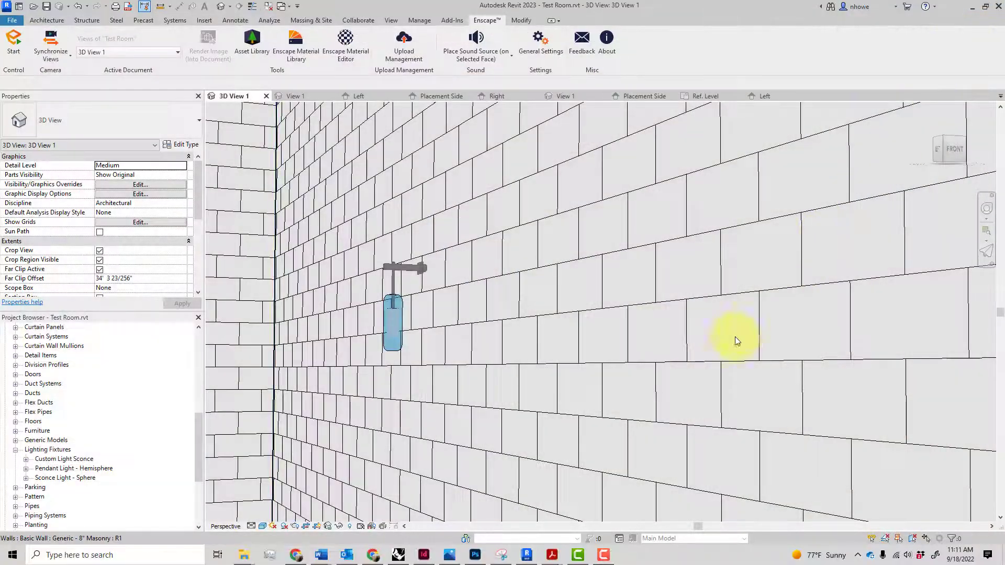
- Select the sconce in Revit's 3D view and bring up the Left elevation of Custom Light Sconce.rfa around the bulb
click(395, 327)
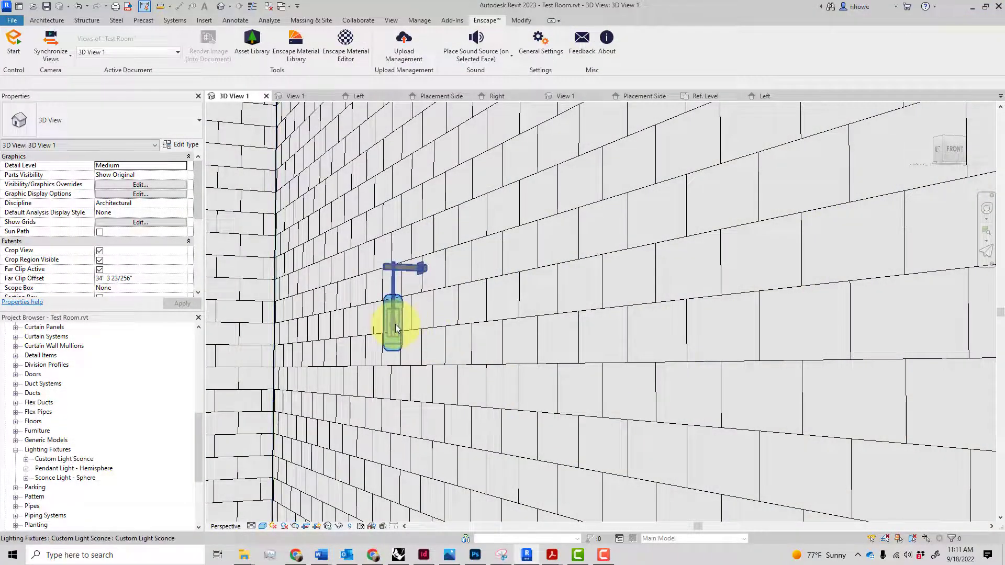
click(395, 326)
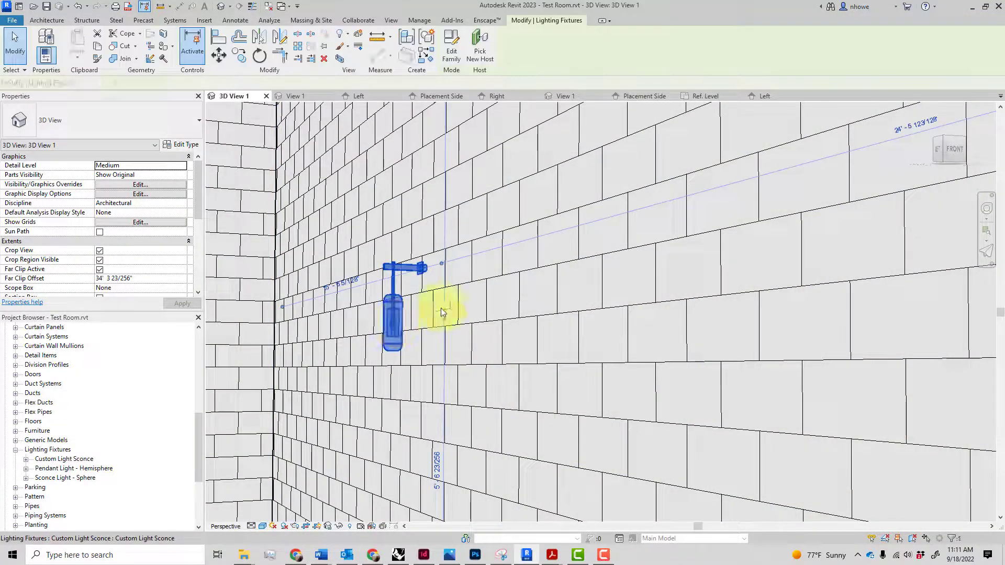
click(770, 95)
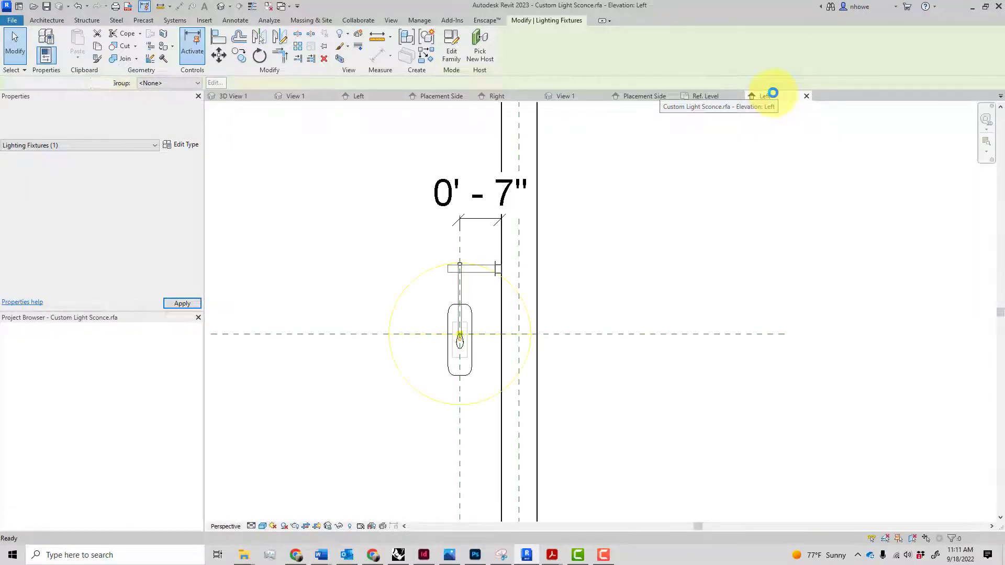
scroll(467, 366, up, 7)
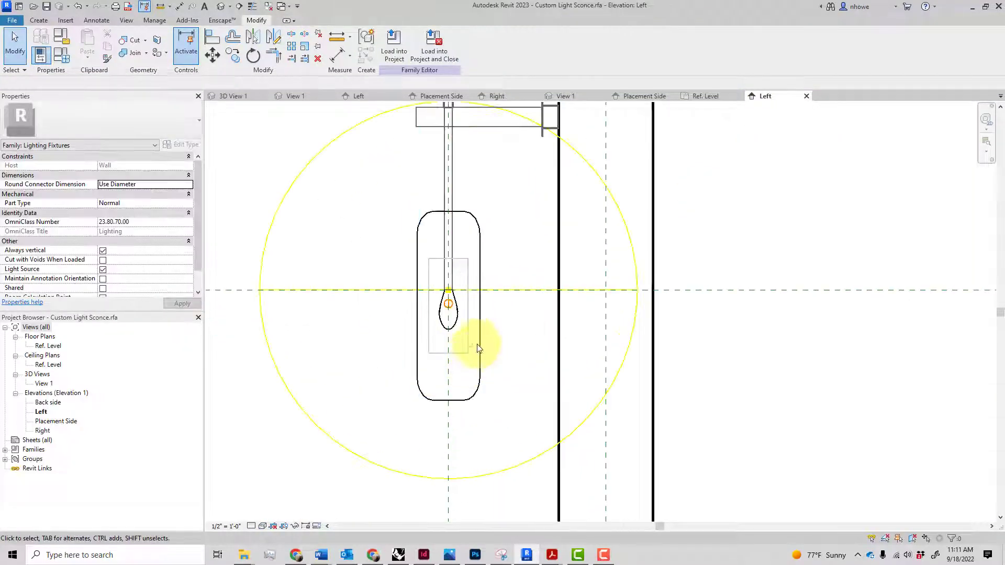
scroll(456, 302, down, 6)
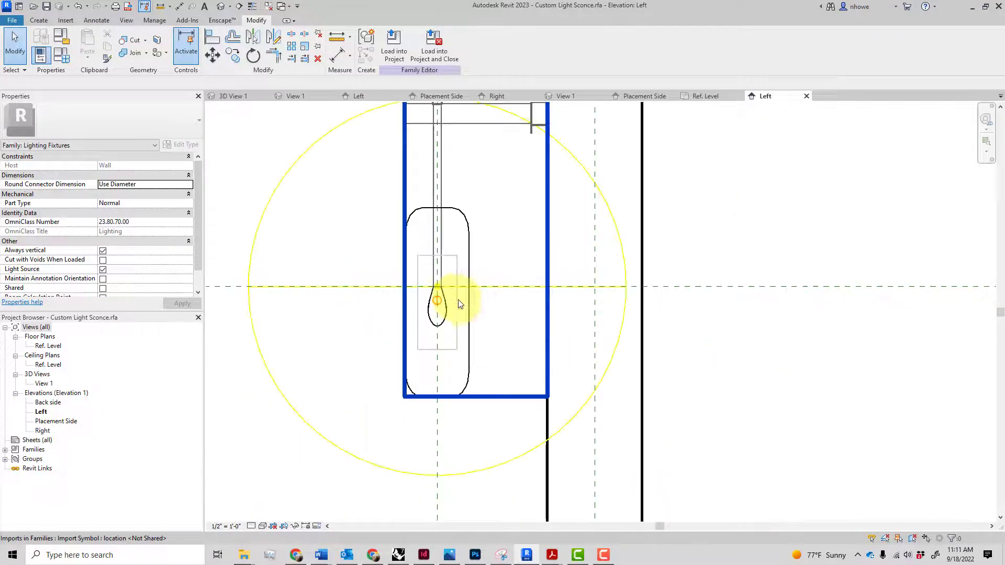
- Select the family's light source and examine its position relative to the bulb, mesh cylinder and arm
click(450, 296)
scroll(451, 294, up, 4)
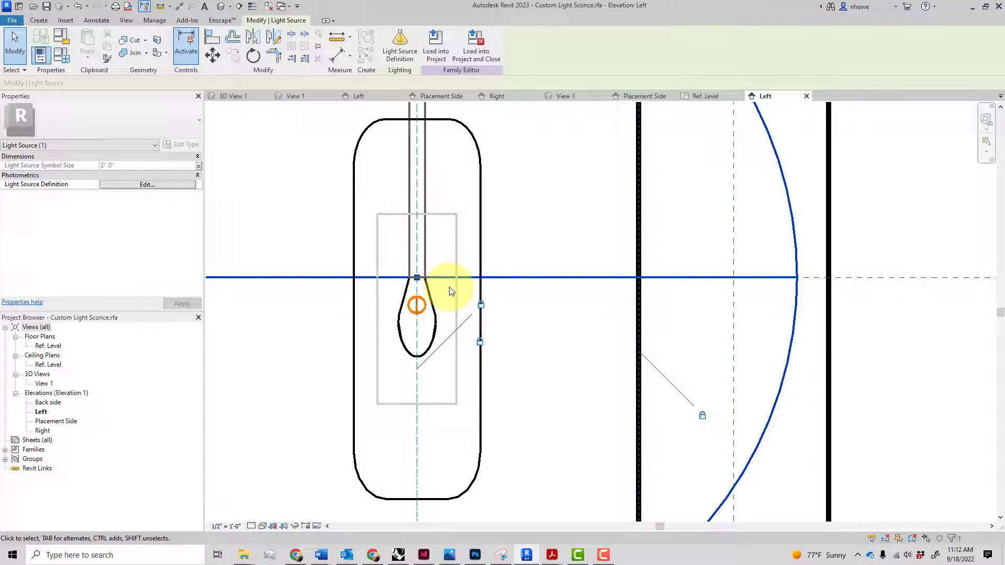
scroll(477, 184, down, 3)
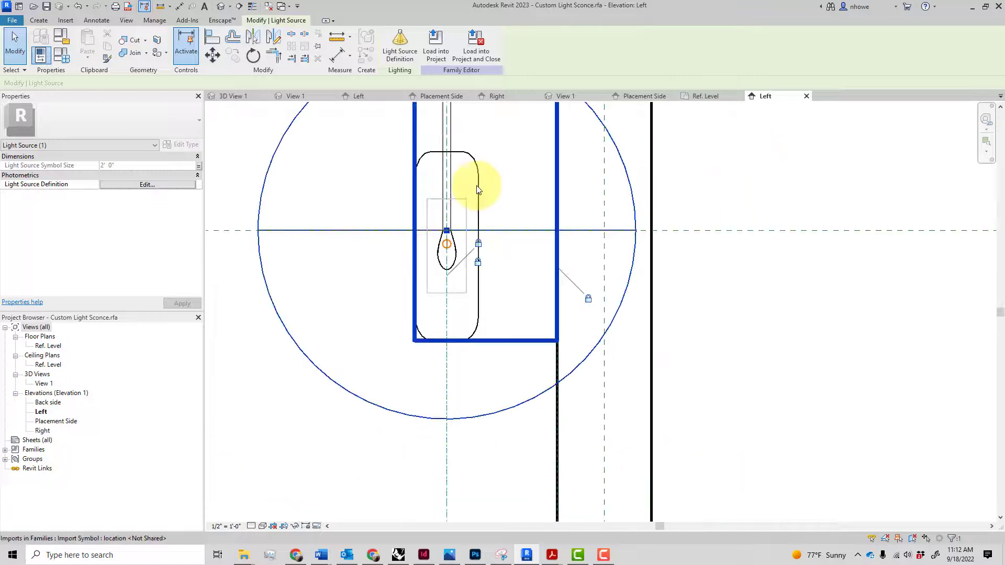
middle_drag(493, 225, 503, 339)
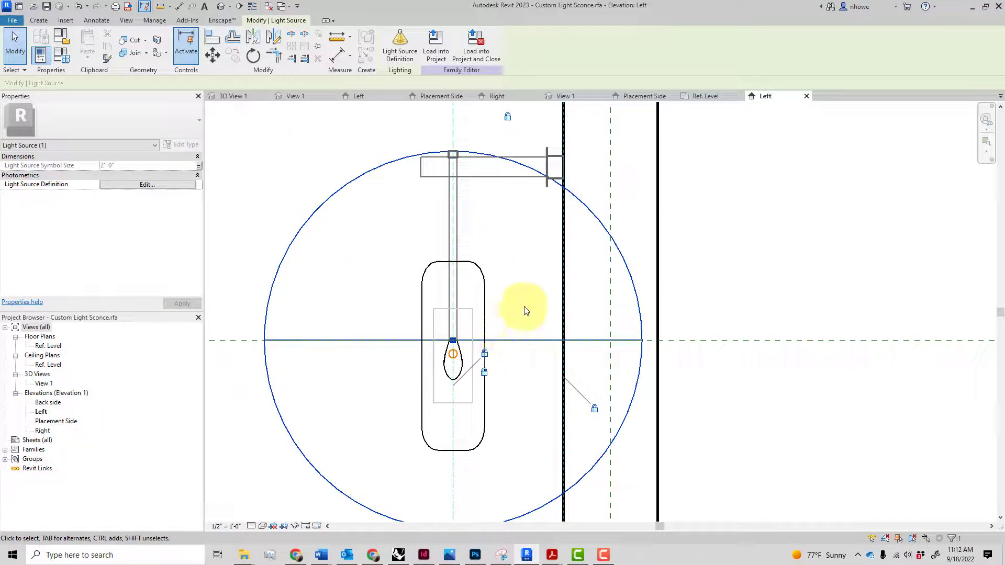
scroll(525, 304, down, 1)
scroll(526, 303, down, 1)
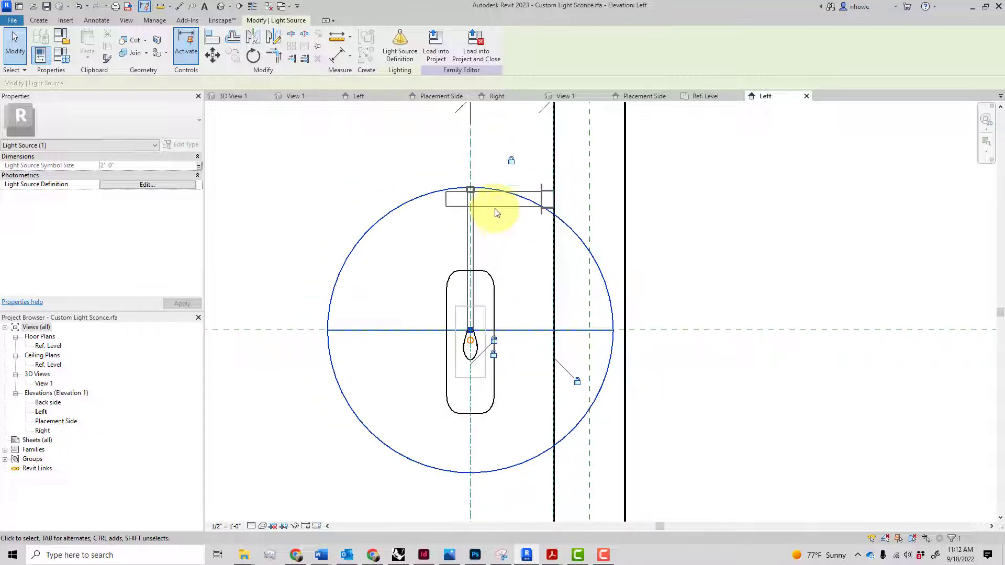
- Select the imported Custom Light Sconce.dwg geometry and nudge it up to a work plane offset of 7' 5 19/64"
click(493, 209)
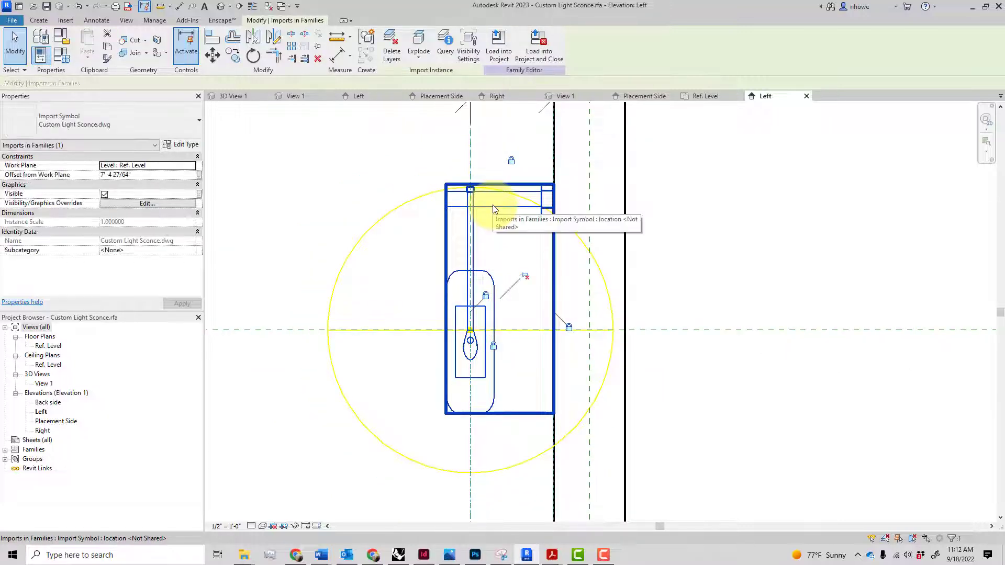
key(Up)
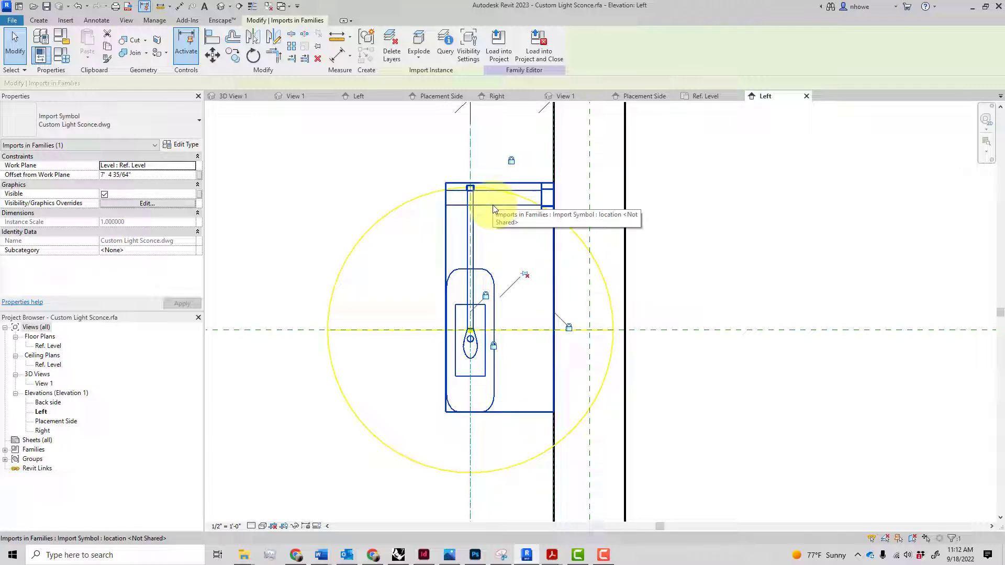
key(Up)
key(Up)
key(Up)
key(Up)
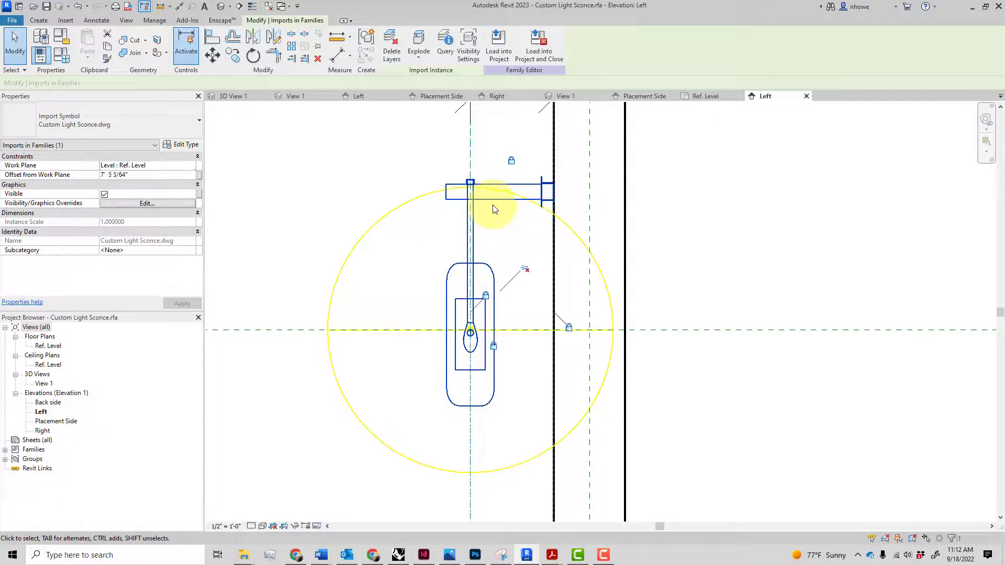
key(Up)
key(Up)
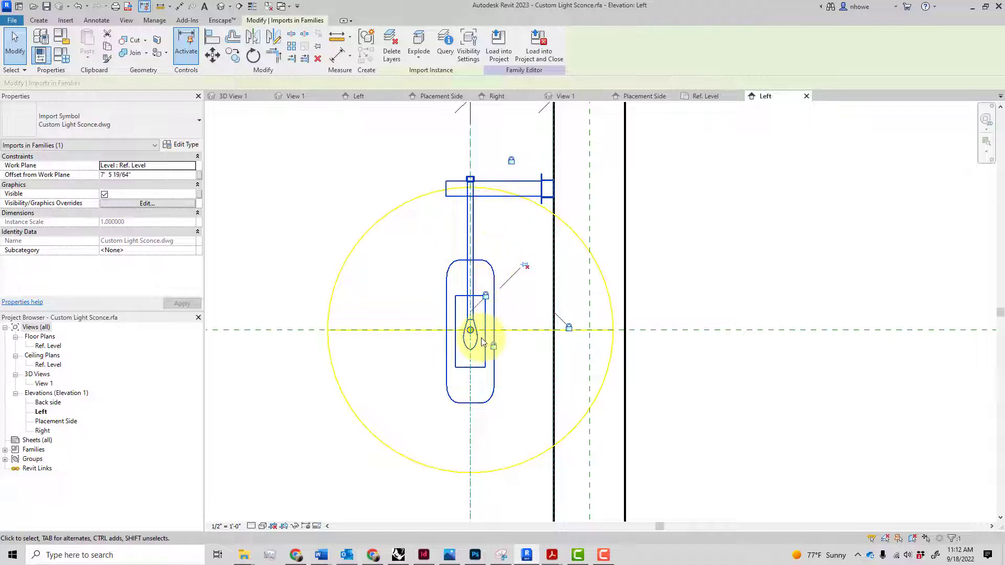
- Nudge the imported sconce geometry down to a work plane offset of 7' 4 51/64" and check the bulb against the light source
key(Down)
key(Down)
key(Down)
key(Down)
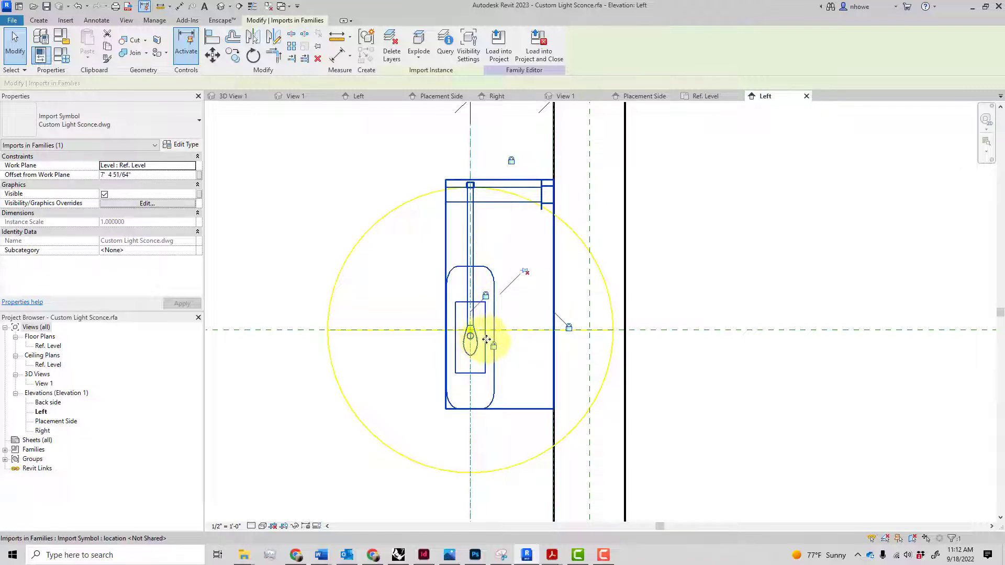
scroll(484, 337, up, 2)
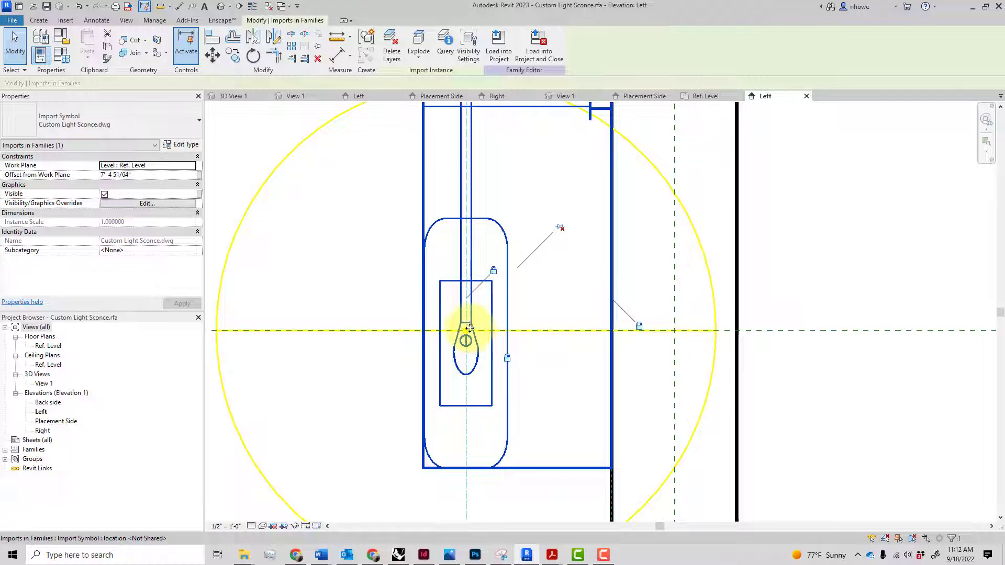
scroll(467, 328, up, 4)
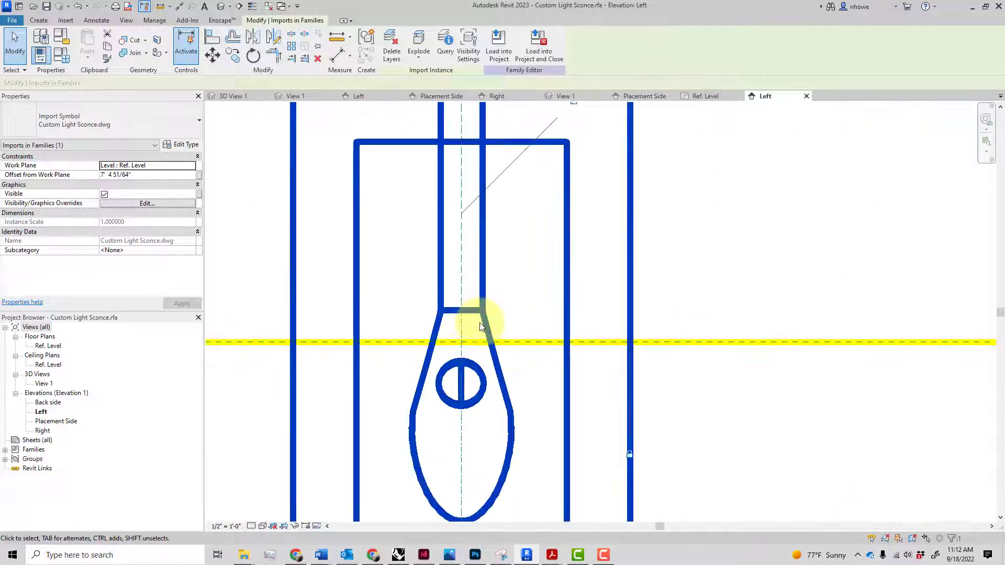
- Load the revised sconce family into Test Room.rvt, overwriting the existing version and its parameter values
scroll(476, 330, down, 1)
scroll(476, 330, down, 4)
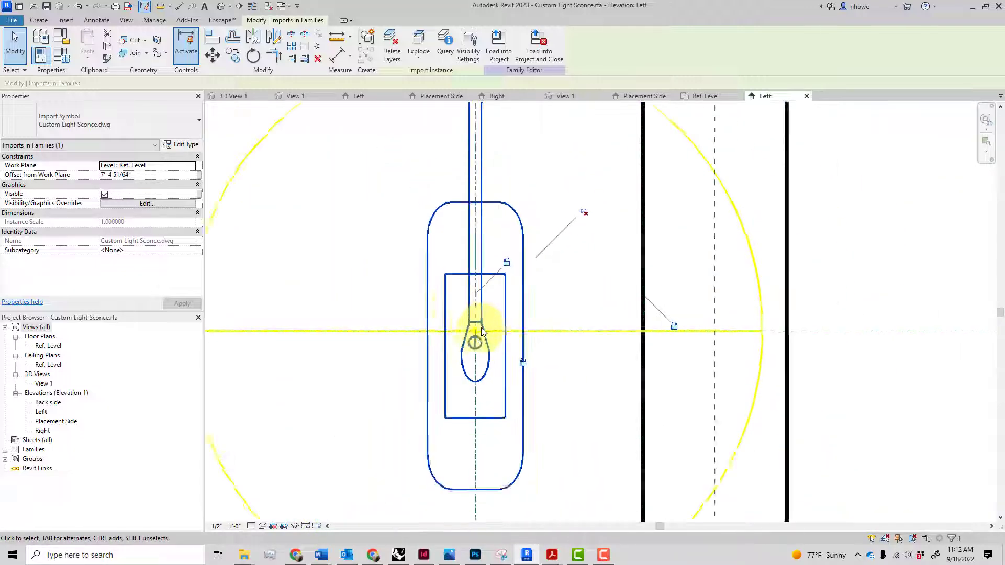
scroll(492, 339, up, 1)
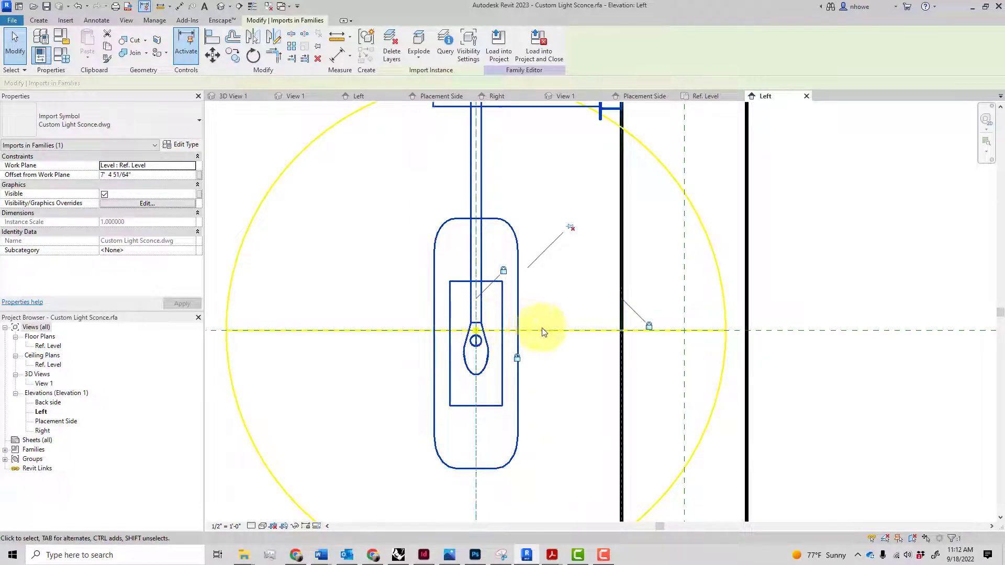
scroll(544, 331, down, 1)
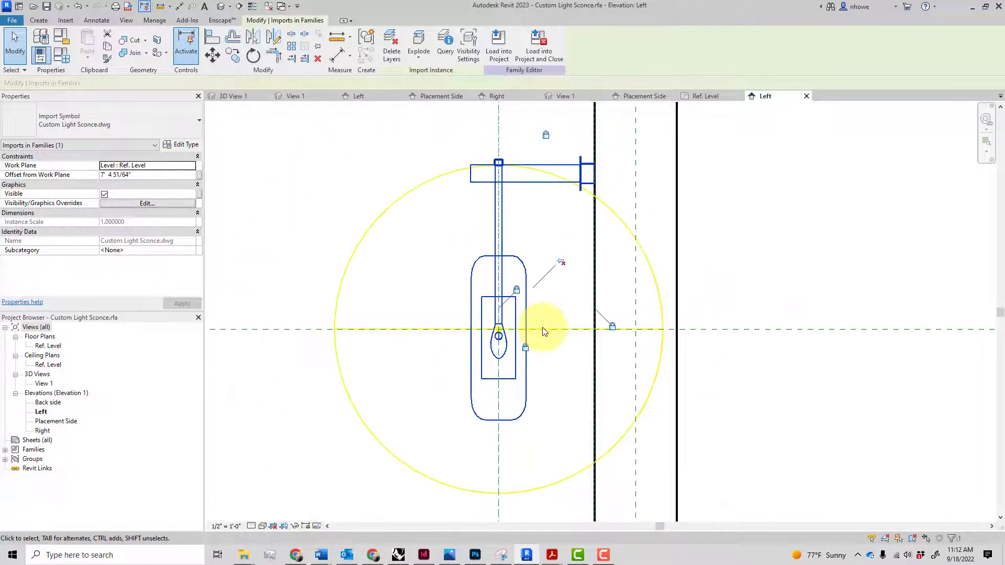
click(504, 58)
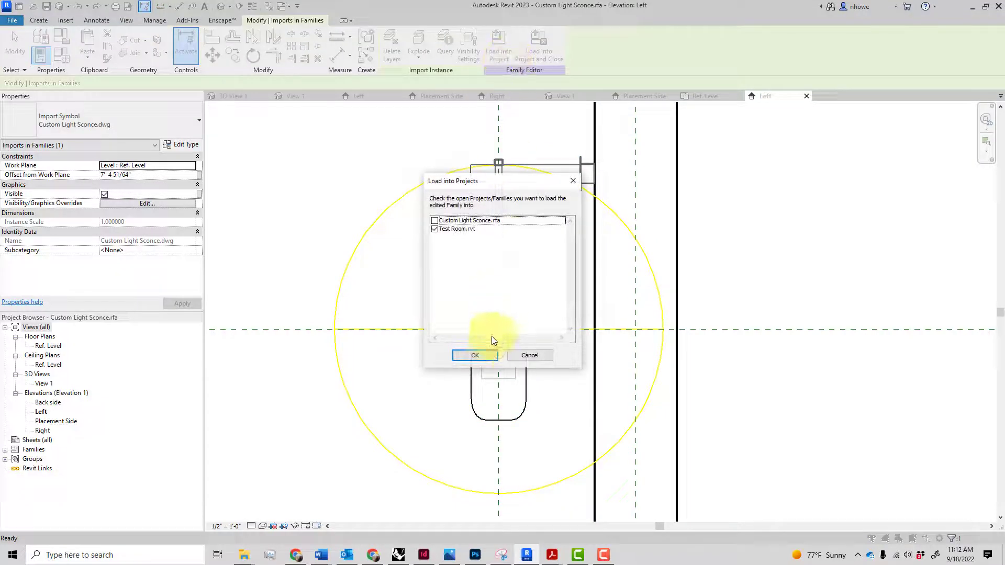
click(487, 358)
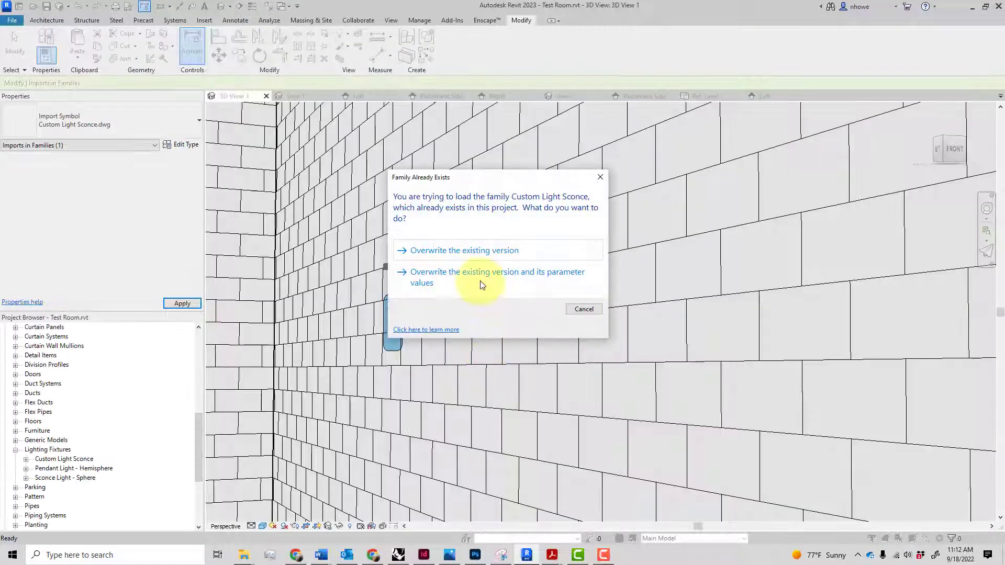
click(479, 281)
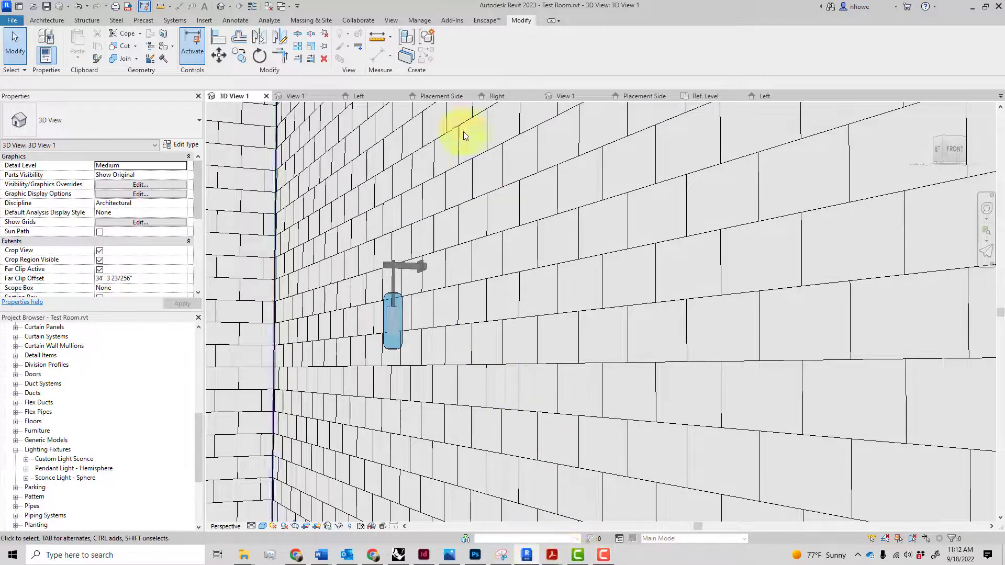
- Start the Enscape rendering of 3D View 1 and move in close to the sconce to examine its light pattern on the wall
click(486, 20)
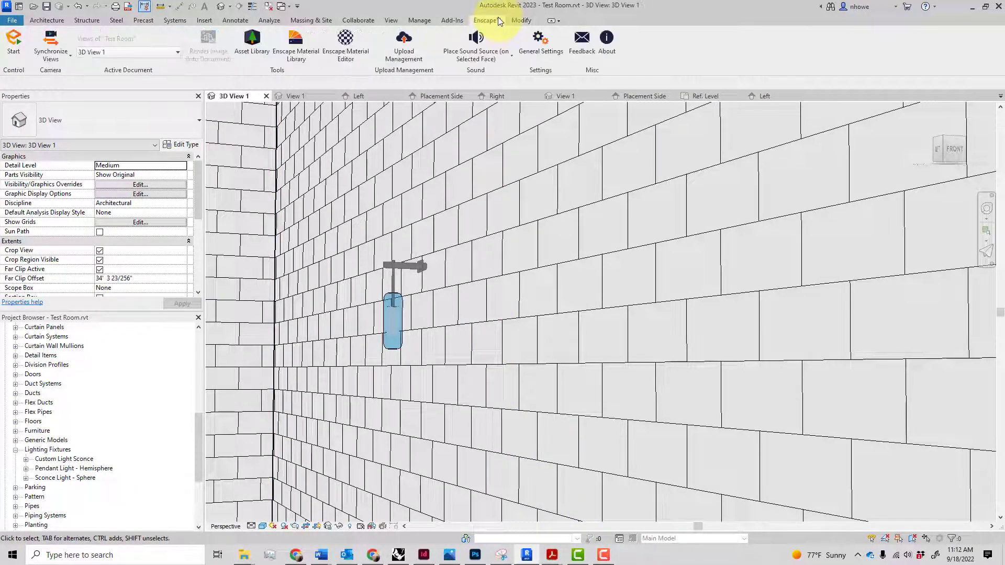
click(13, 44)
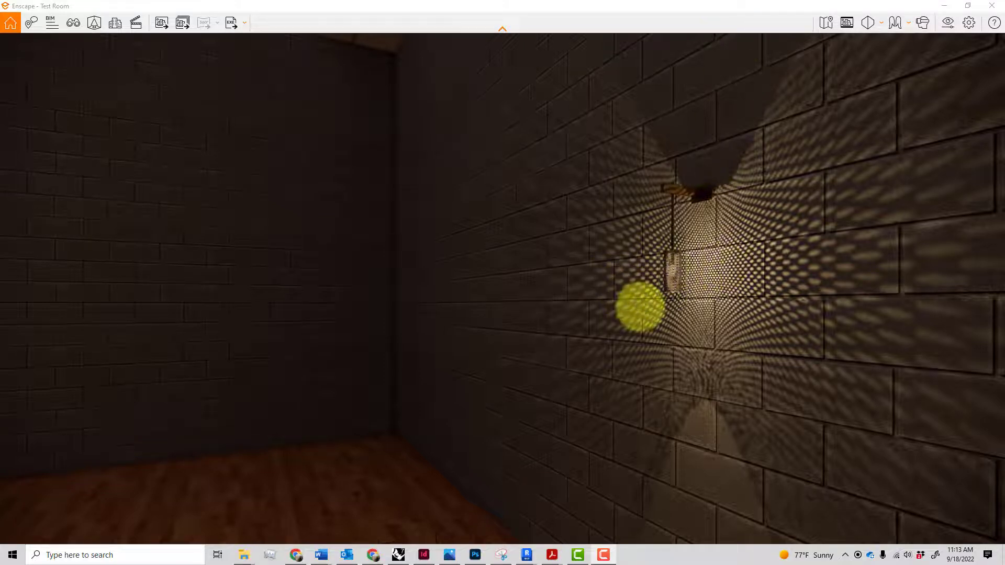
key(w)
key(d)
key(w)
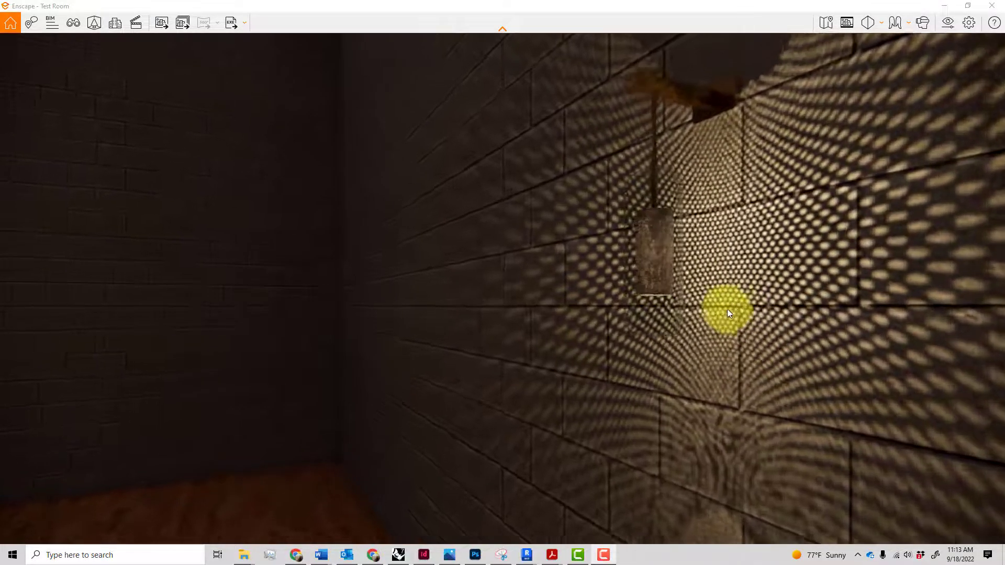